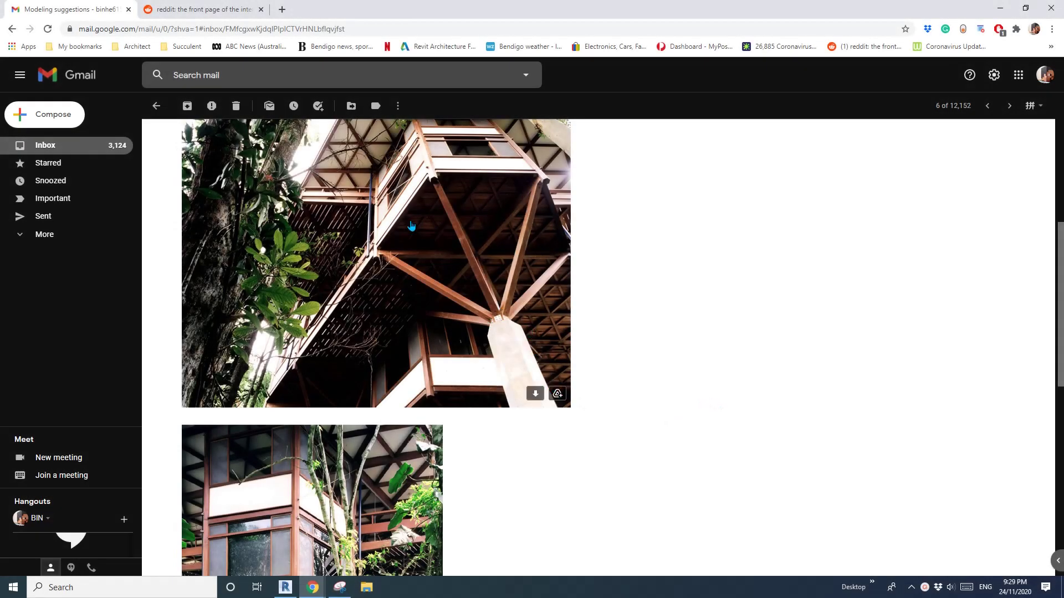
Examine the e-mailed reference photos of the faceted column and its angled timber braces.
{"action": "scroll", "coordinate": [302, 477], "scroll_direction": "down", "scroll_amount": 3}
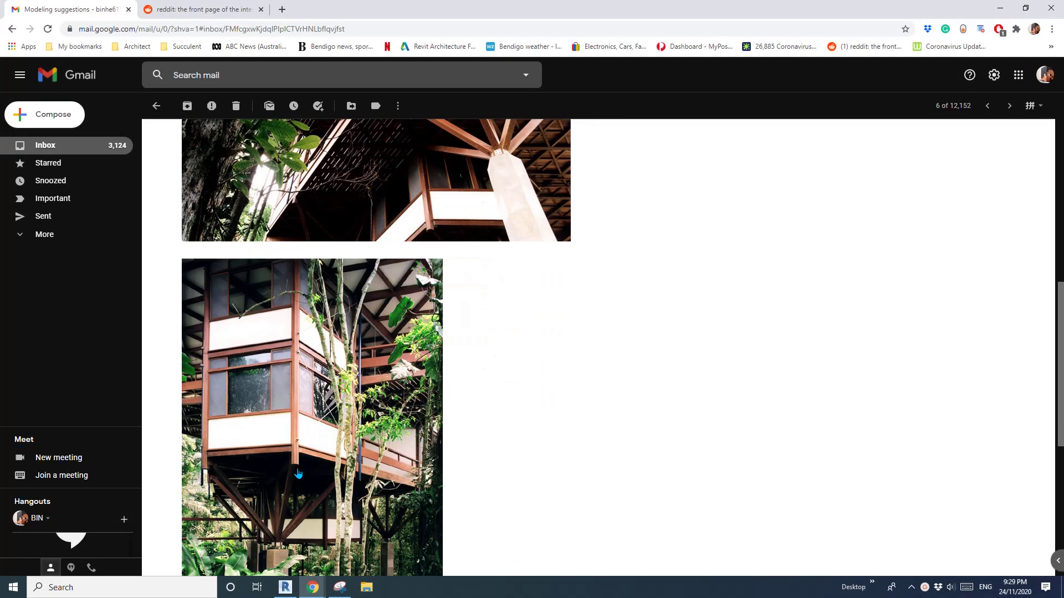
{"action": "scroll", "coordinate": [294, 487], "scroll_direction": "down", "scroll_amount": 3}
{"action": "scroll", "coordinate": [289, 482], "scroll_direction": "up", "scroll_amount": 6}
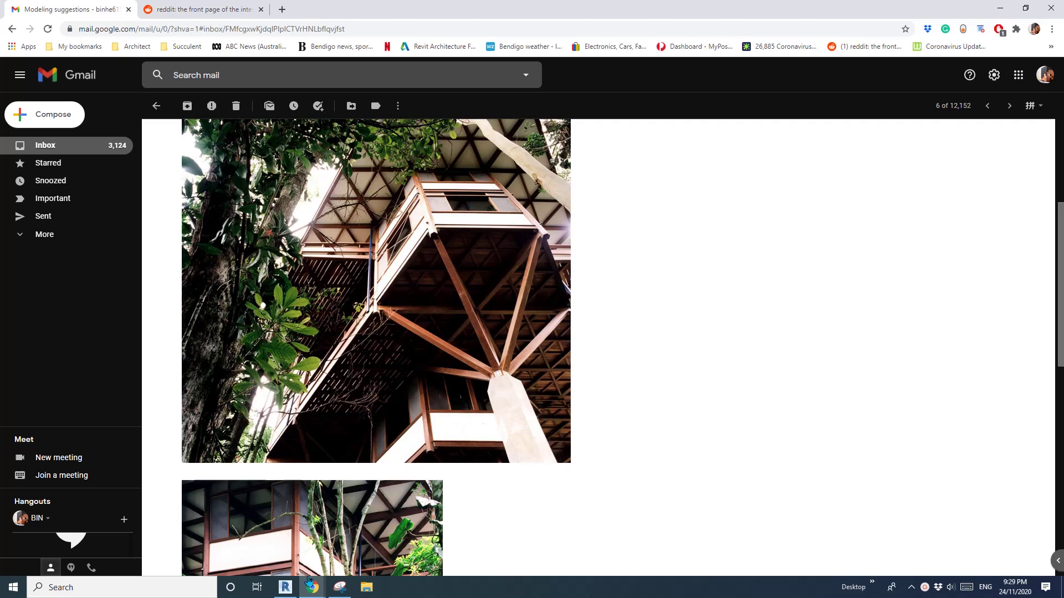
Switch to Revit and create a new family from the Metric Structural Column.rft template.
{"action": "left_click", "coordinate": [285, 587]}
{"action": "left_click", "coordinate": [56, 204]}
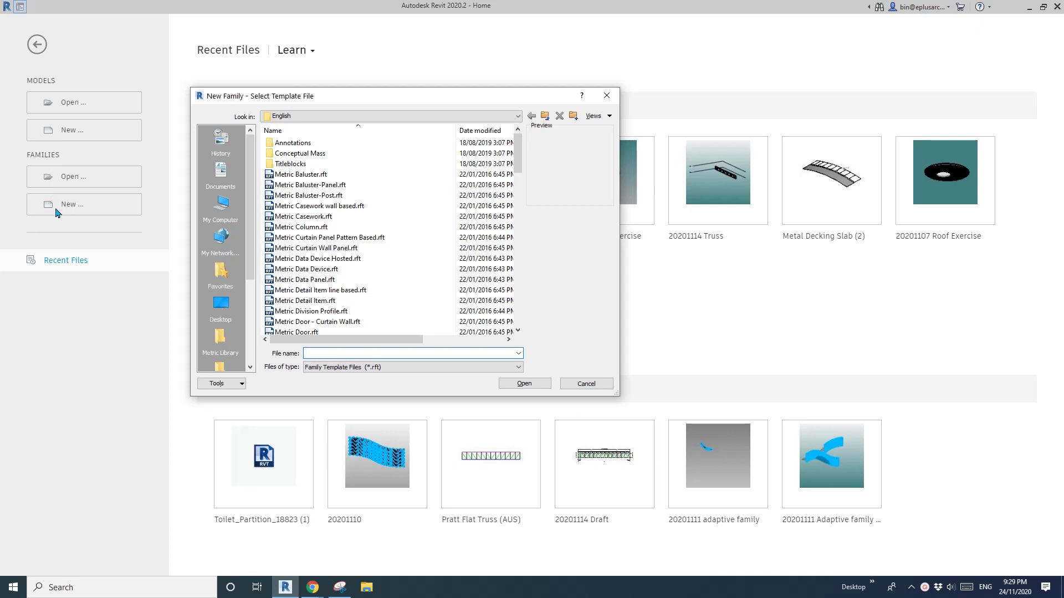
{"action": "scroll", "coordinate": [521, 225], "scroll_direction": "down", "scroll_amount": 20}
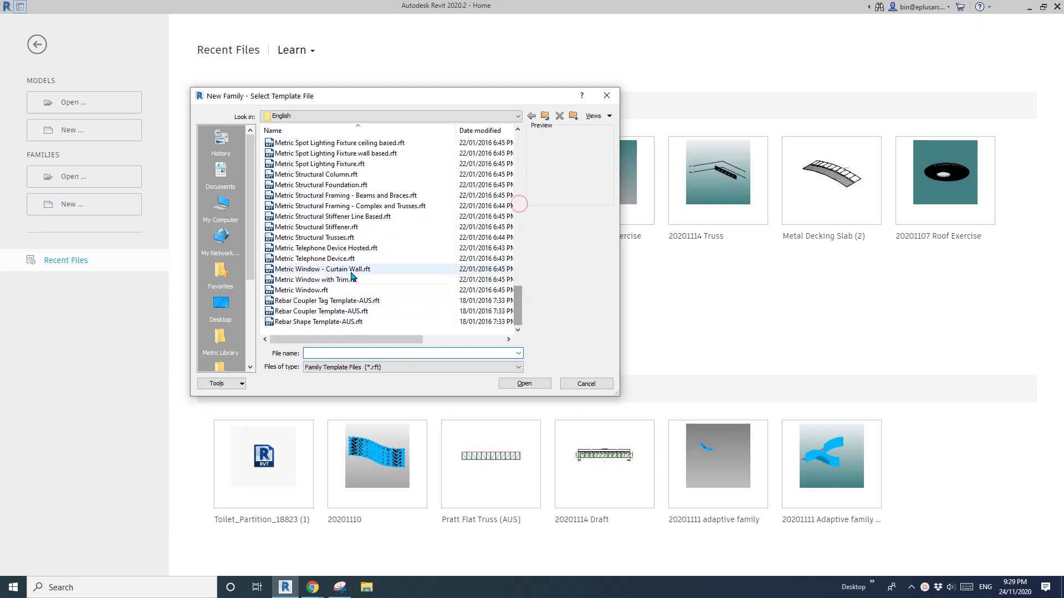
{"action": "left_click", "coordinate": [321, 176]}
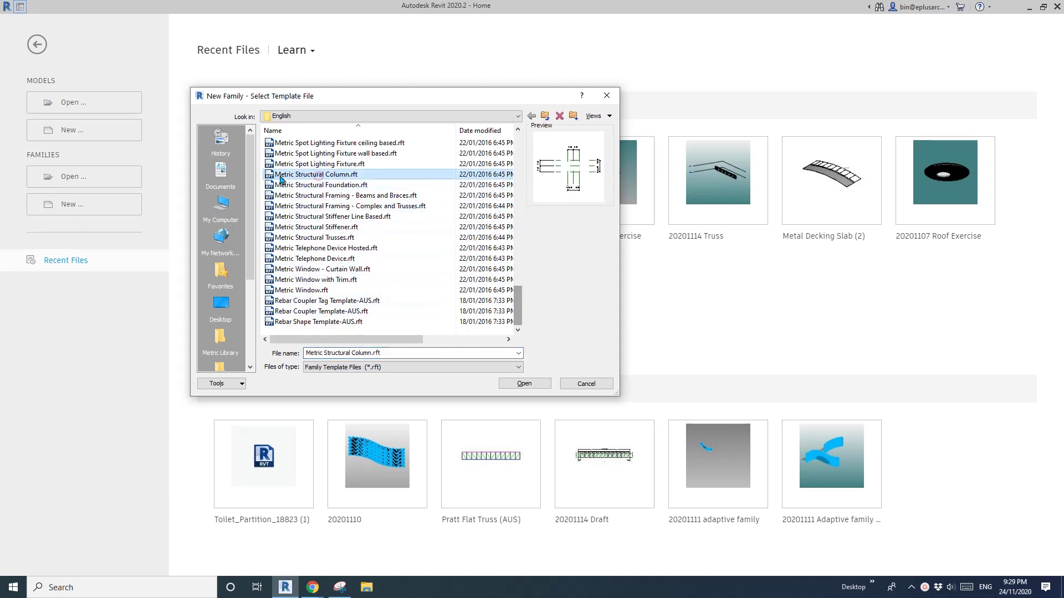
{"action": "left_click", "coordinate": [528, 384]}
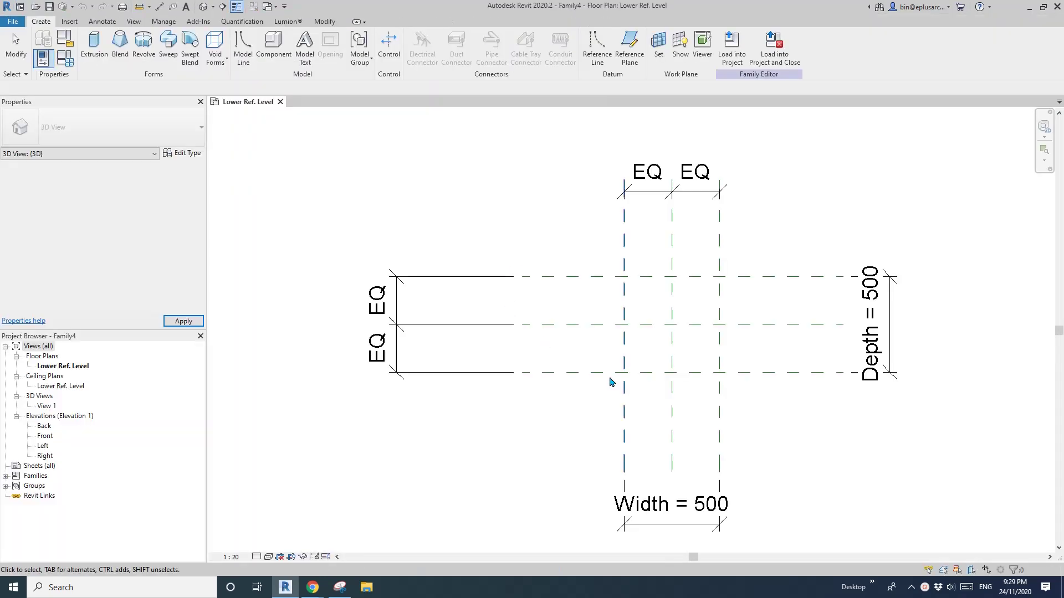
Delete the front and back reference planes on either side of the horizontal centre plane, along with their Depth and EQ dimensions.
{"action": "middle_click_drag", "start_coordinate": [707, 392], "coordinate": [559, 327]}
{"action": "middle_click_drag", "start_coordinate": [661, 323], "coordinate": [672, 335]}
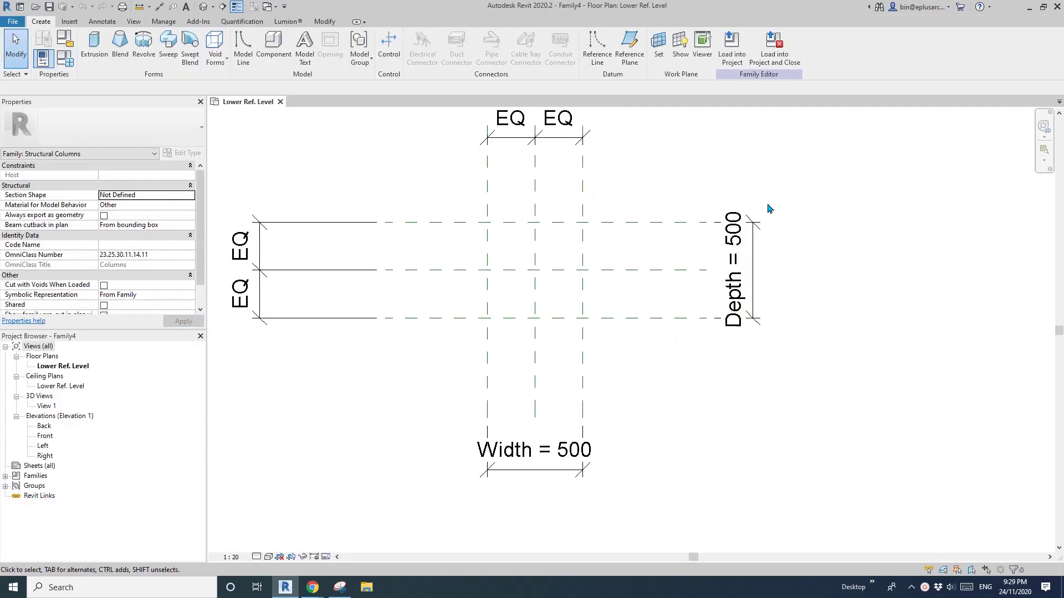
{"action": "left_click_drag", "start_coordinate": [774, 190], "coordinate": [673, 235]}
{"action": "key", "text": "Delete"}
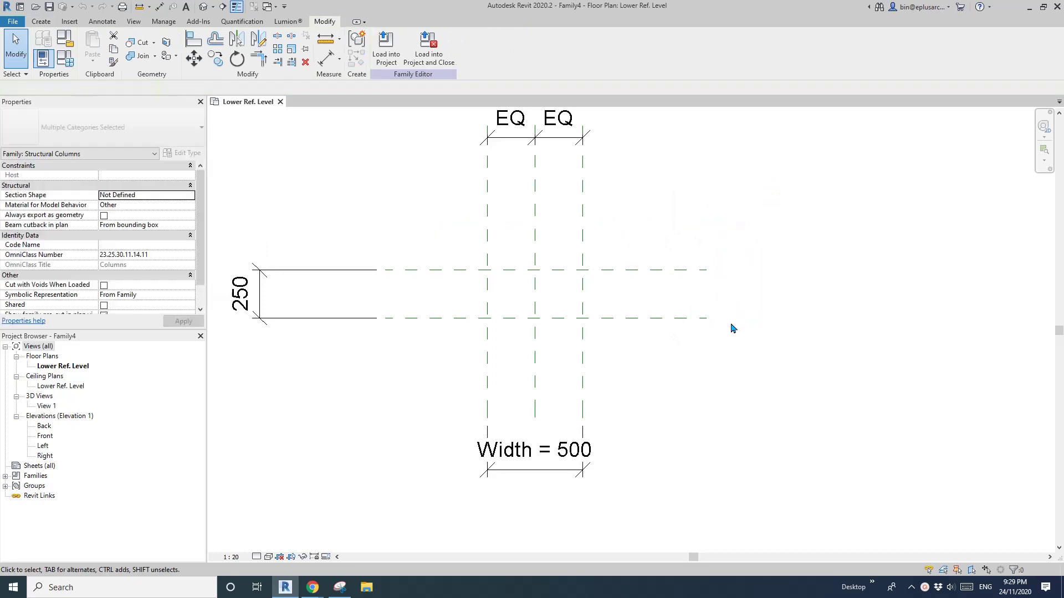
{"action": "left_click_drag", "start_coordinate": [748, 300], "coordinate": [673, 338]}
{"action": "key", "text": "Delete"}
{"action": "middle_click_drag", "start_coordinate": [643, 294], "coordinate": [647, 299]}
{"action": "scroll", "coordinate": [642, 296], "scroll_direction": "down", "scroll_amount": 1}
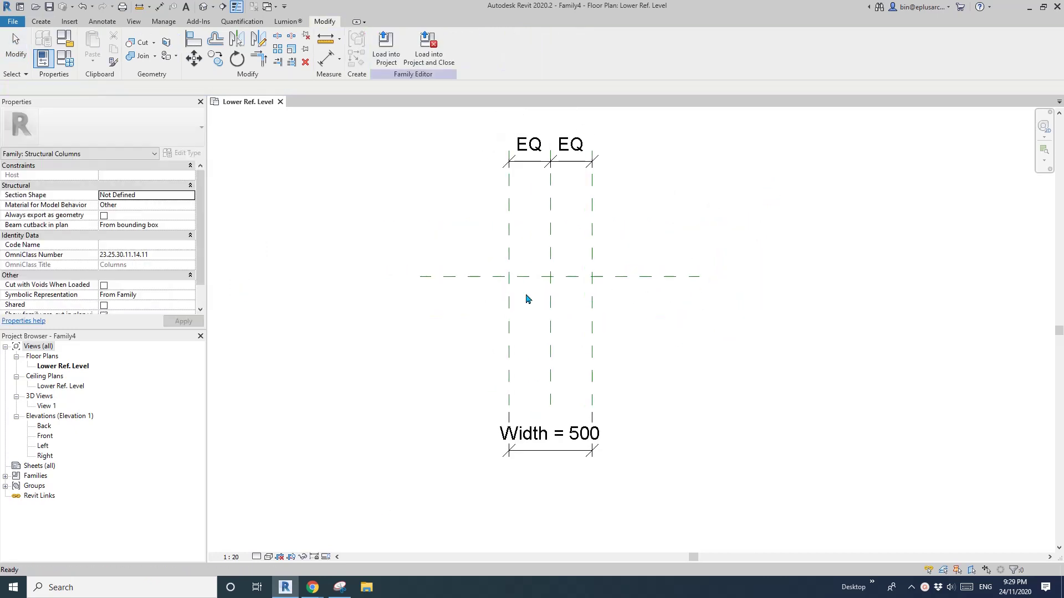
Draw a reference plane through the centre intersection at 150° to the horizontal centre plane, extended to both sides, and pin it.
{"action": "scroll", "coordinate": [527, 300], "scroll_direction": "up", "scroll_amount": 1}
{"action": "key", "text": "r"}
{"action": "key", "text": "p"}
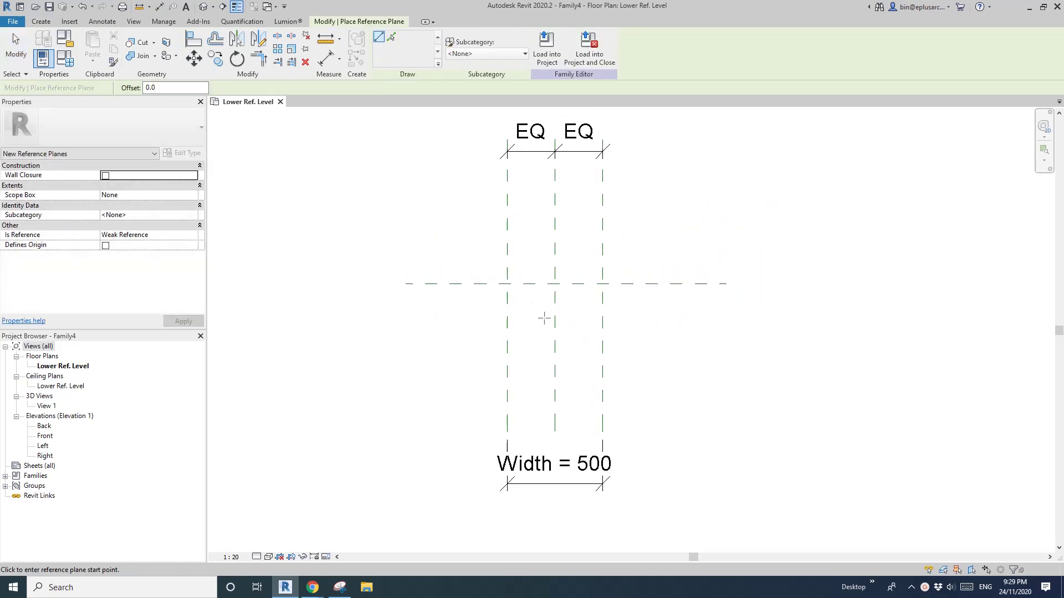
{"action": "middle_click_drag", "start_coordinate": [525, 322], "coordinate": [520, 332]}
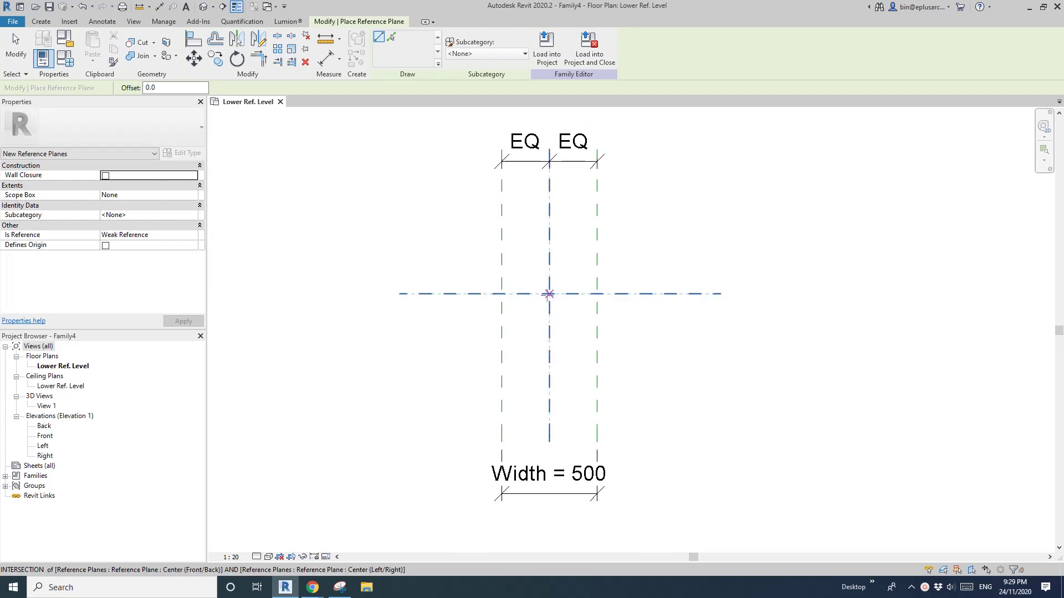
{"action": "left_click", "coordinate": [549, 294]}
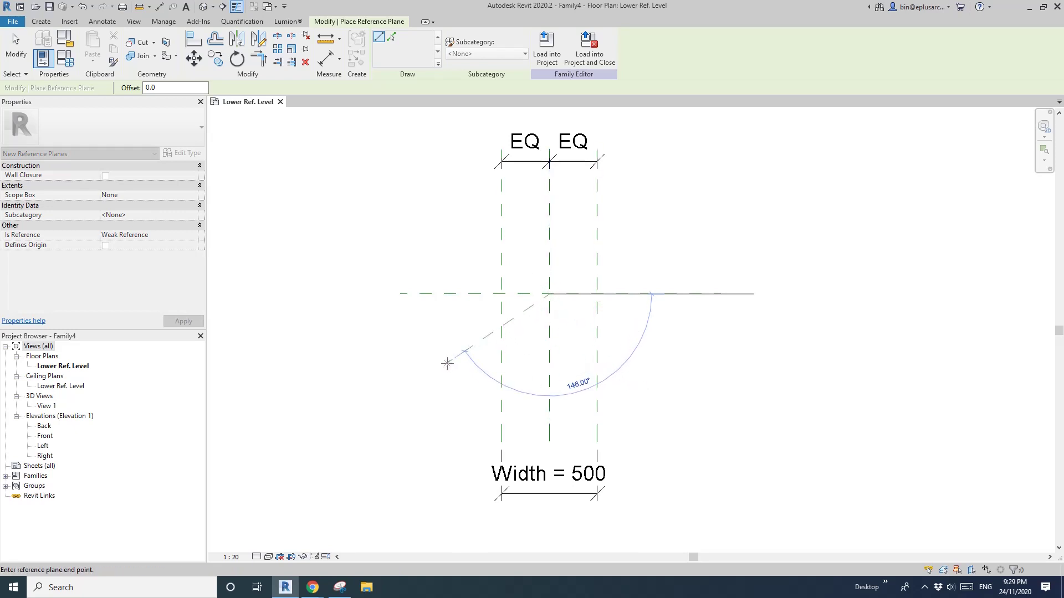
{"action": "left_click", "coordinate": [418, 370]}
{"action": "key", "text": "Escape"}
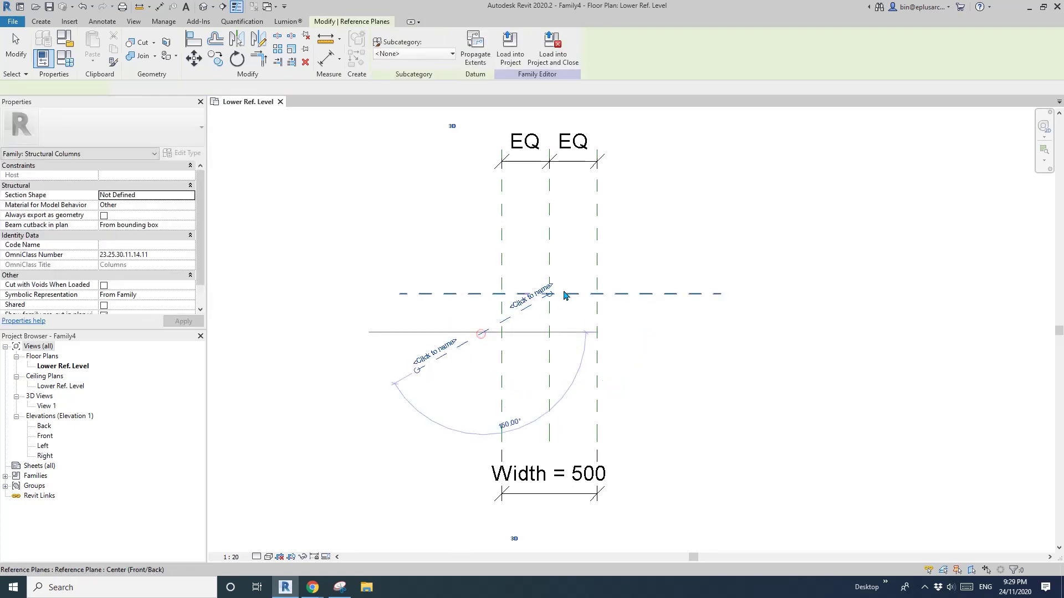
{"action": "left_click_drag", "start_coordinate": [552, 290], "coordinate": [687, 212]}
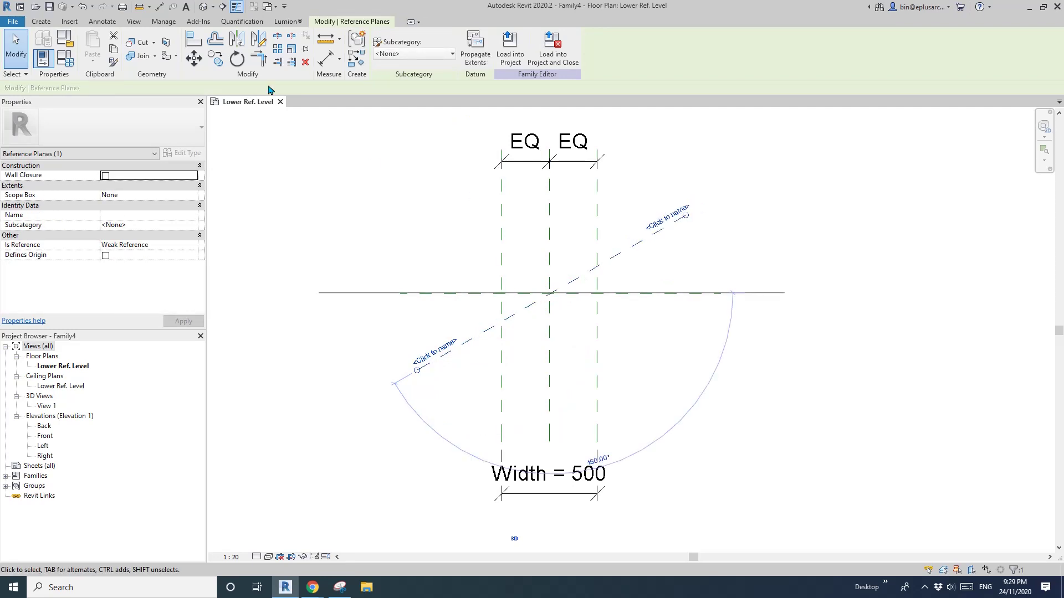
{"action": "left_click", "coordinate": [305, 53]}
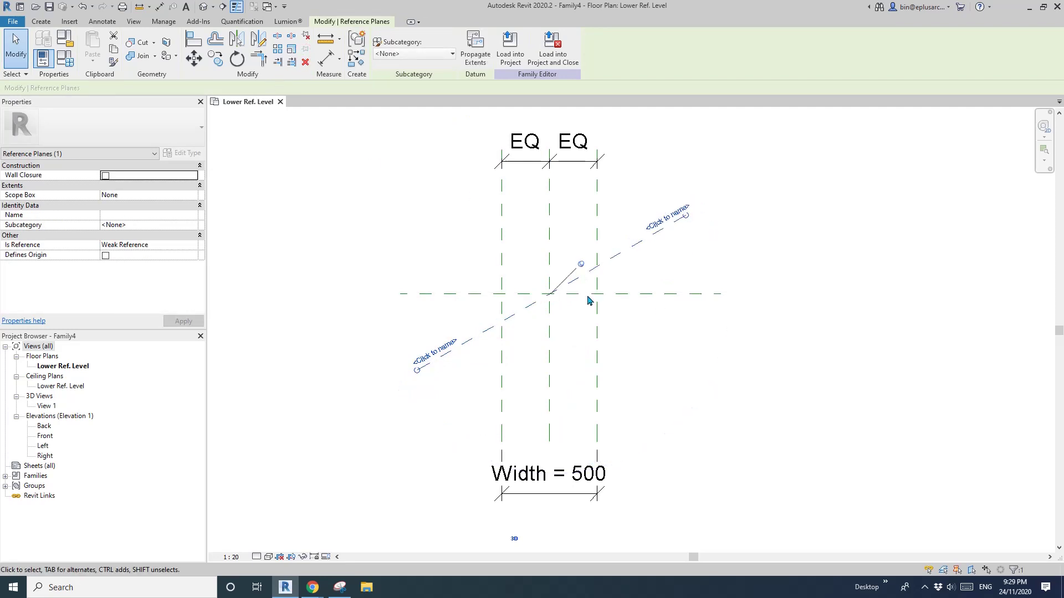
Mirror the angled reference plane about the horizontal centre plane and pin the mirrored copy.
{"action": "middle_click_drag", "start_coordinate": [645, 308], "coordinate": [623, 306]}
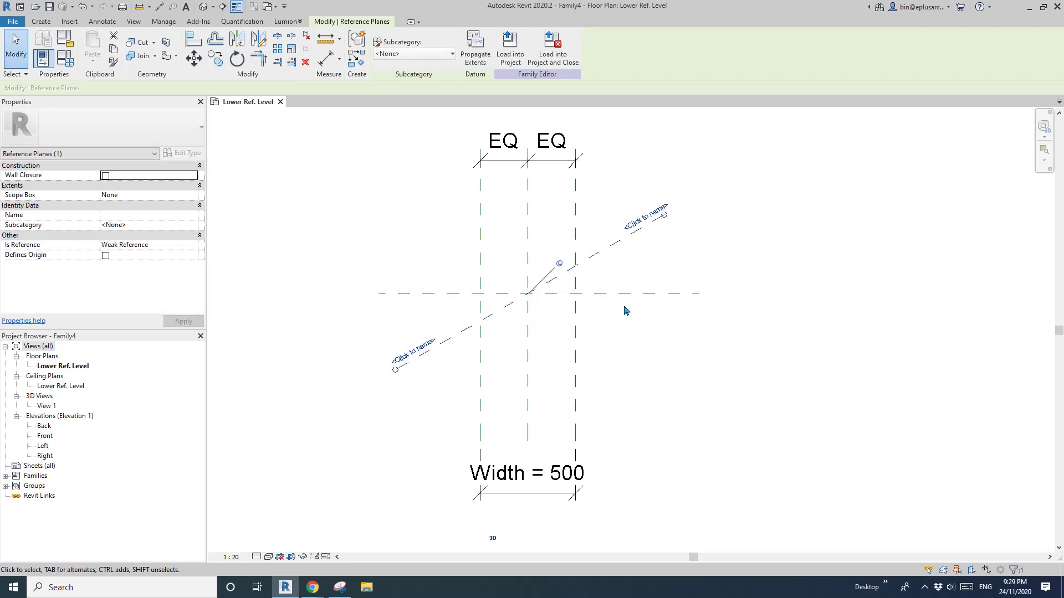
{"action": "key", "text": "m"}
{"action": "key", "text": "m"}
{"action": "left_click", "coordinate": [690, 293]}
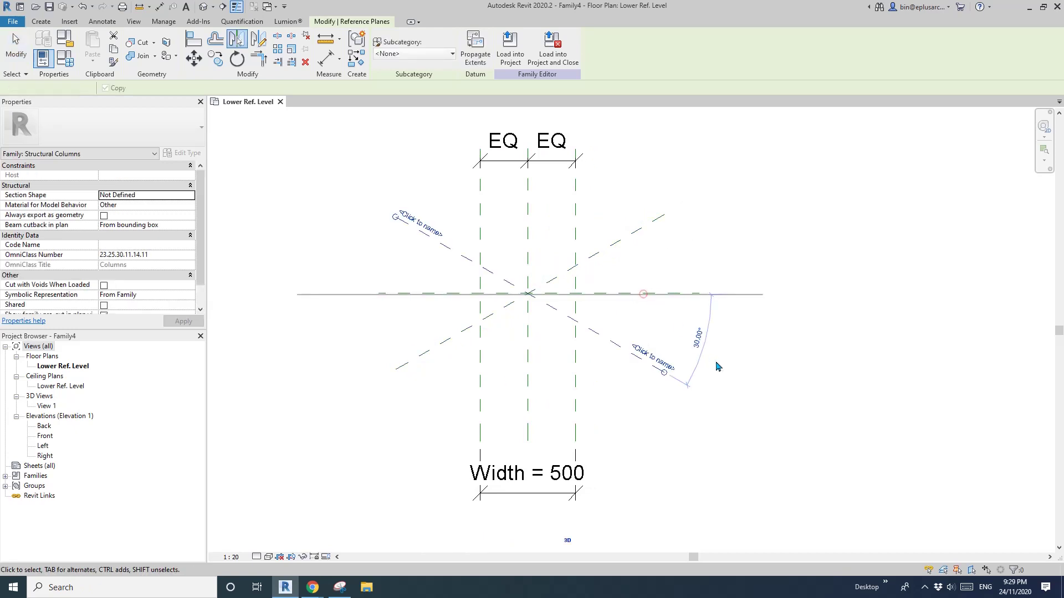
{"action": "key", "text": "Escape"}
{"action": "left_click", "coordinate": [621, 346]}
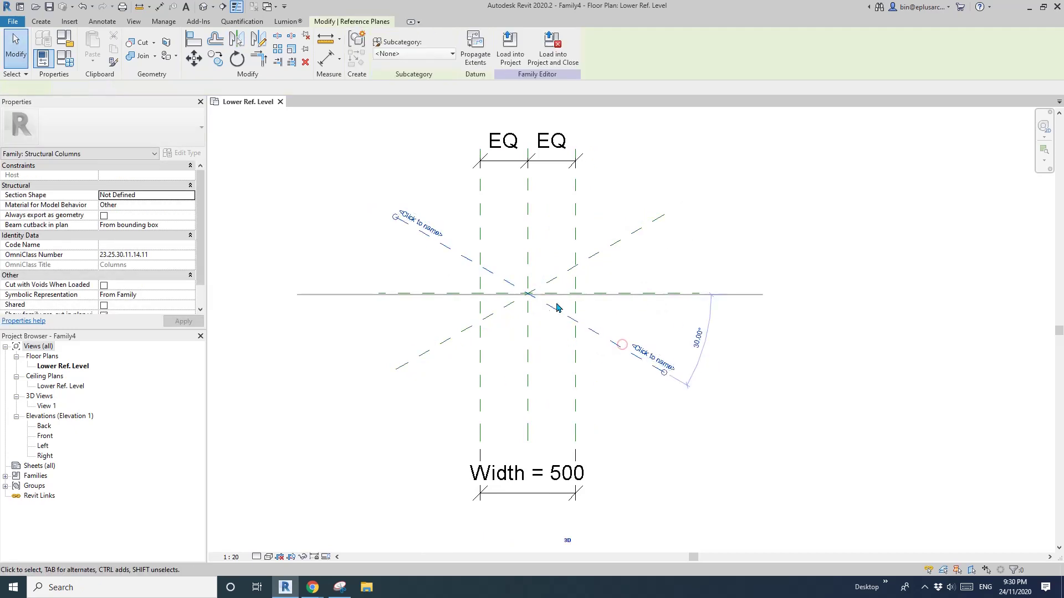
{"action": "left_click", "coordinate": [308, 49]}
{"action": "key", "text": "Escape"}
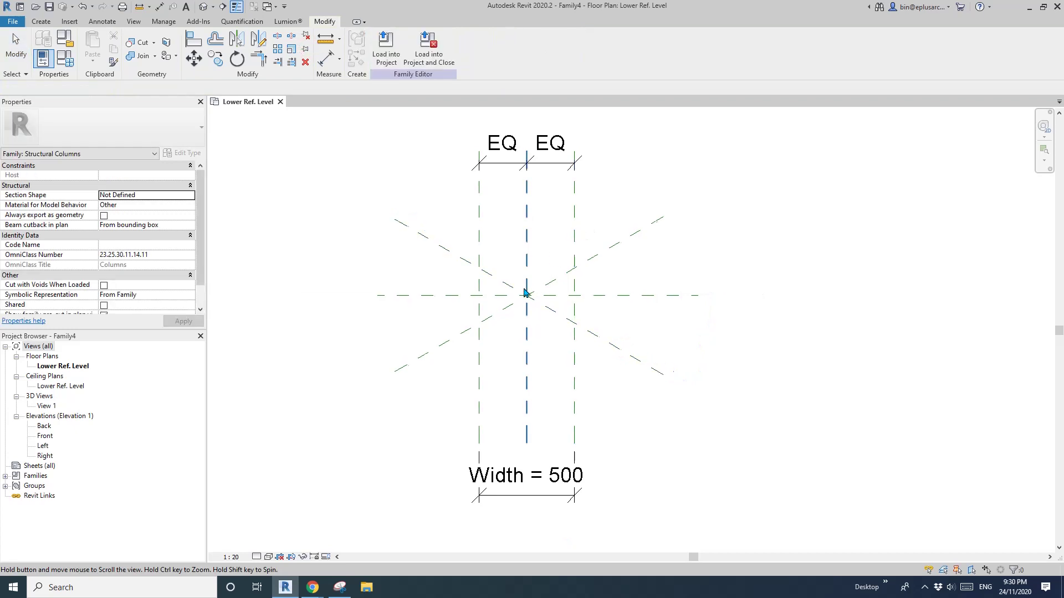
Create parallel reference planes offset 200 on both sides of each of the two angled planes.
{"action": "scroll", "coordinate": [510, 262], "scroll_direction": "up", "scroll_amount": 1}
{"action": "mouse_move", "coordinate": [485, 223]}
{"action": "middle_mouse_down"}
{"action": "mouse_move", "coordinate": [491, 231]}
{"action": "mouse_move", "coordinate": [477, 229]}
{"action": "middle_mouse_up"}
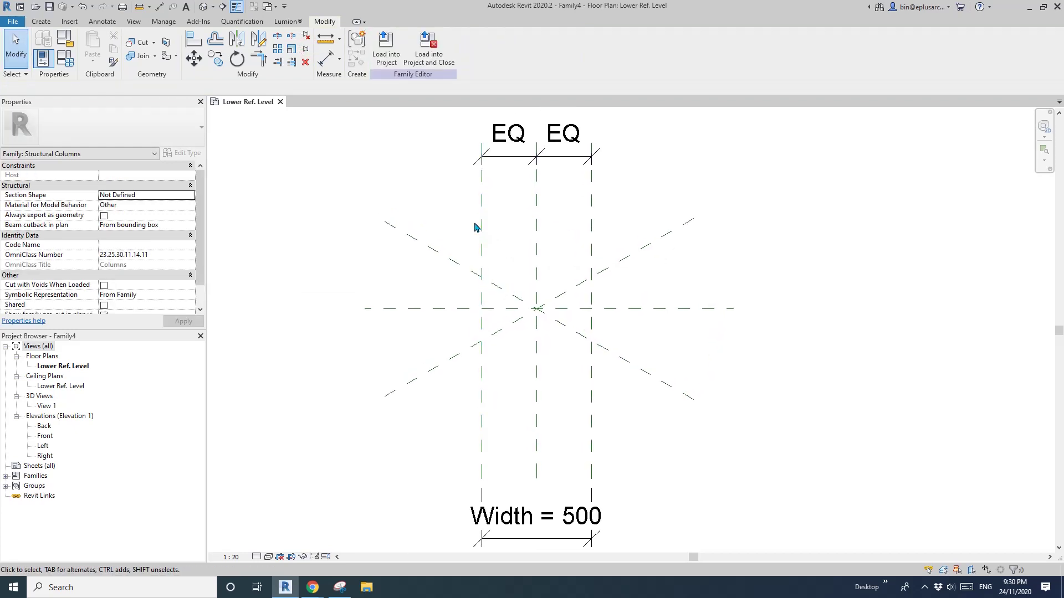
{"action": "key", "text": "p"}
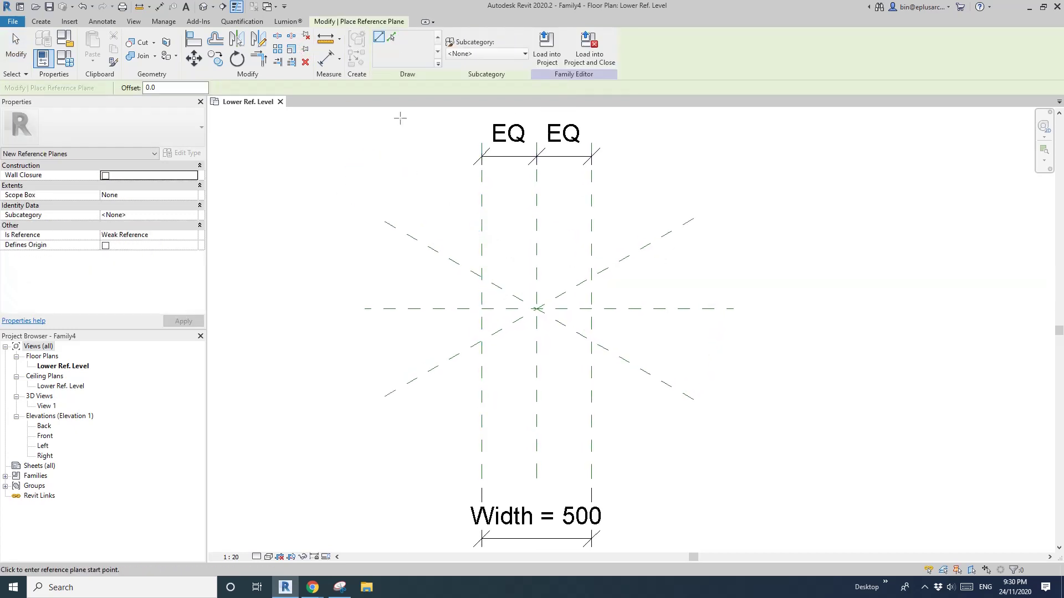
{"action": "left_click", "coordinate": [391, 37]}
{"action": "double_click", "coordinate": [159, 88]}
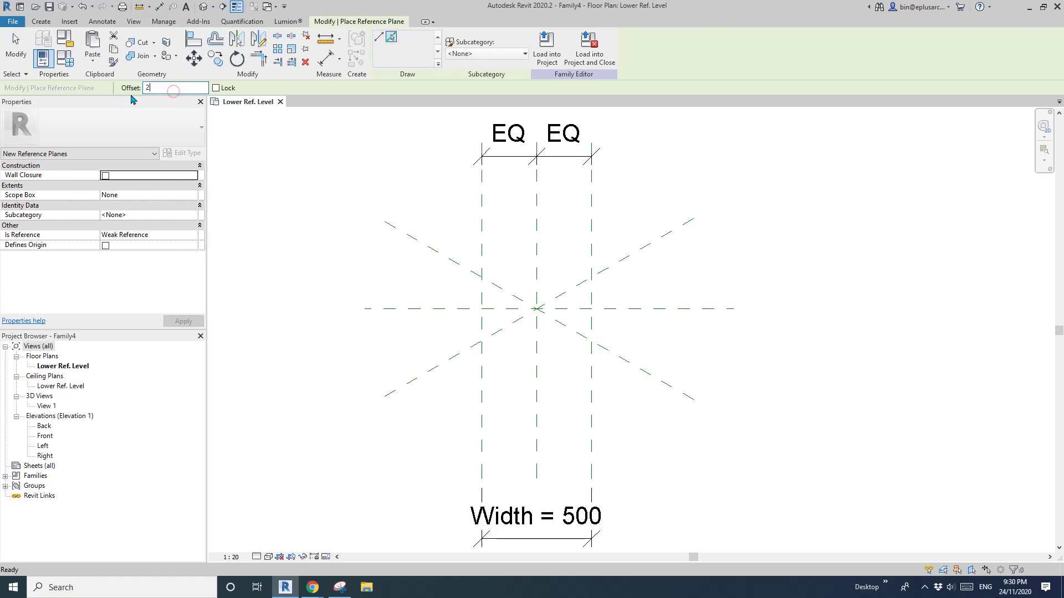
{"action": "middle_click_drag", "start_coordinate": [734, 228], "coordinate": [732, 230]}
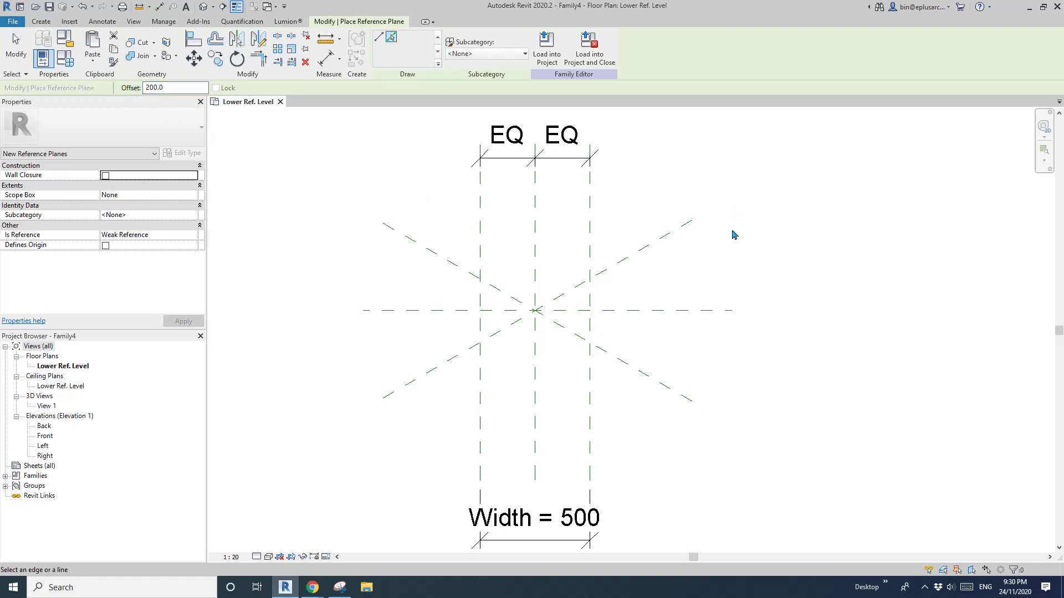
{"action": "left_click", "coordinate": [660, 240]}
{"action": "left_click", "coordinate": [658, 237]}
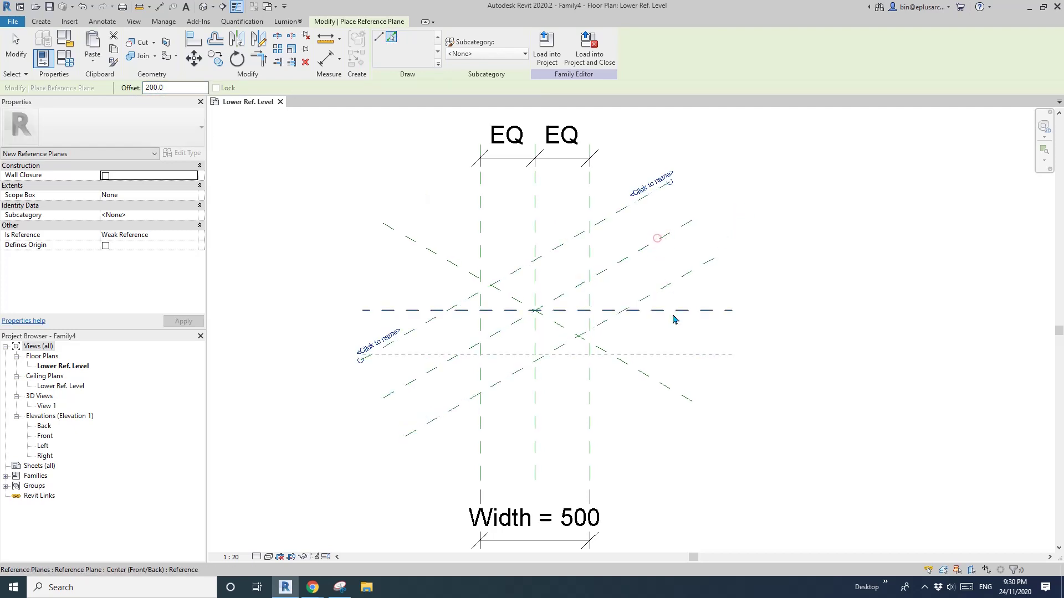
{"action": "left_click", "coordinate": [639, 372]}
{"action": "left_click", "coordinate": [640, 369]}
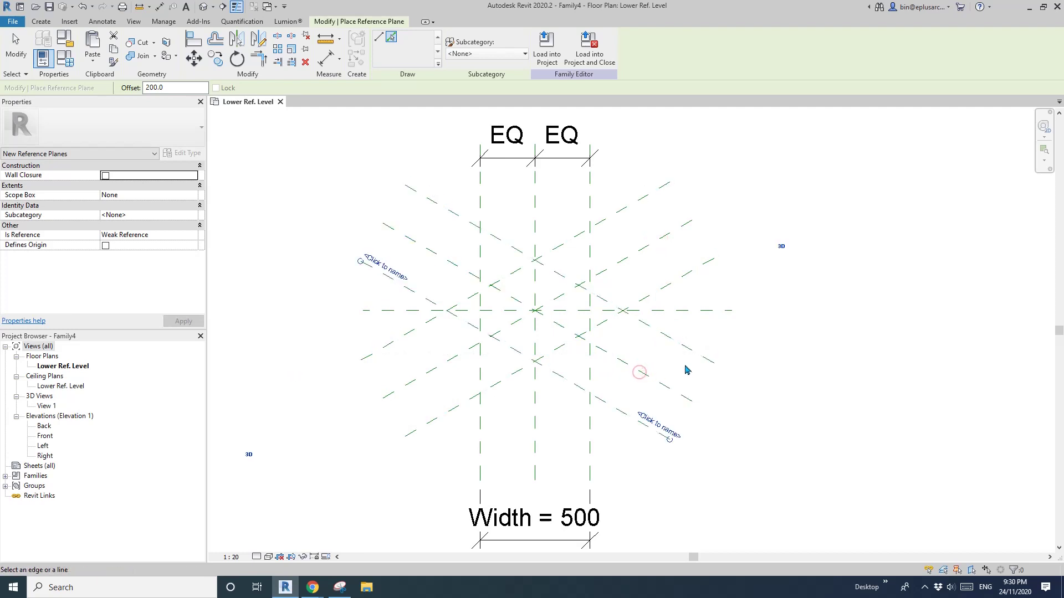
{"action": "key", "text": "Escape"}
{"action": "key", "text": "Escape"}
Dimension the three parallel planes rising to the upper right of the plan and set their spacing equal (EQ).
{"action": "middle_click_drag", "start_coordinate": [655, 339], "coordinate": [637, 350]}
{"action": "key", "text": "d"}
{"action": "key", "text": "i"}
{"action": "left_click", "coordinate": [659, 289]}
{"action": "left_click", "coordinate": [647, 251]}
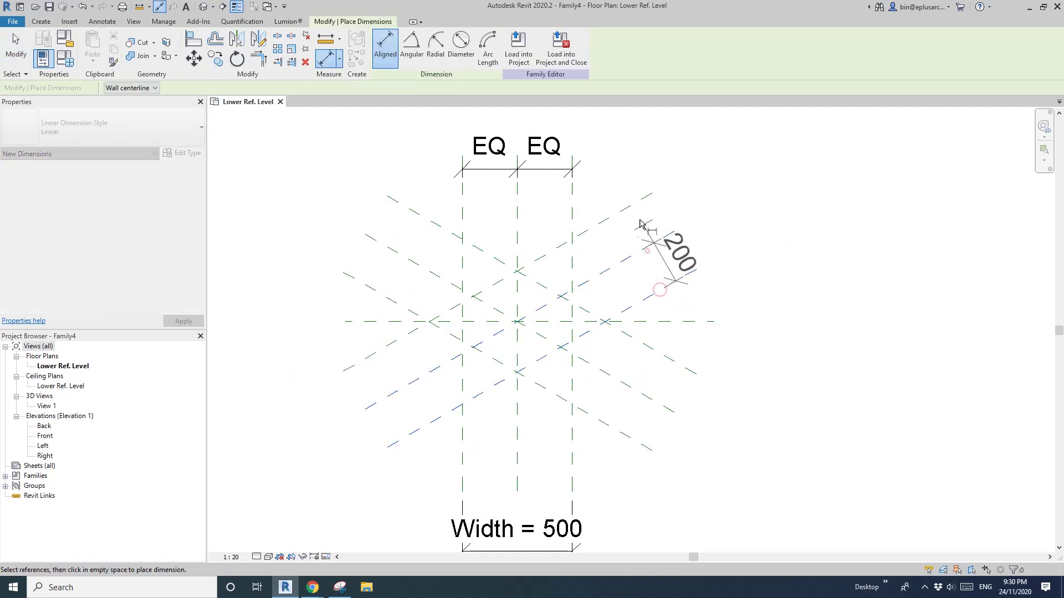
{"action": "left_click", "coordinate": [642, 224]}
{"action": "left_click", "coordinate": [707, 222]}
{"action": "left_click", "coordinate": [652, 243]}
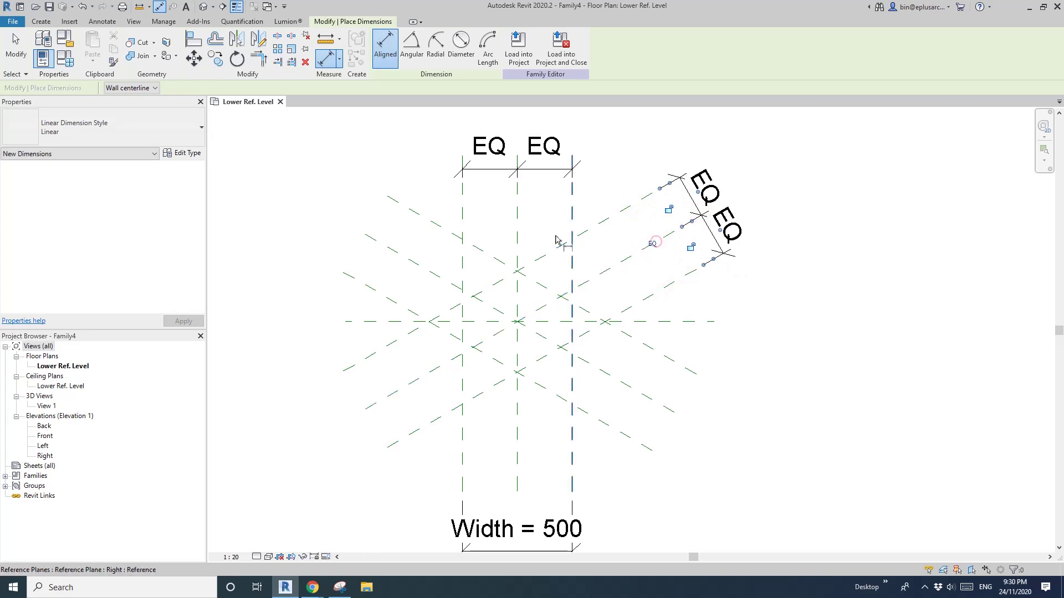
Dimension the three parallel planes rising to the upper left of the plan and make their spacing equal.
{"action": "left_click", "coordinate": [446, 230]}
{"action": "left_click", "coordinate": [397, 252]}
{"action": "left_click", "coordinate": [369, 285]}
{"action": "left_click", "coordinate": [332, 229]}
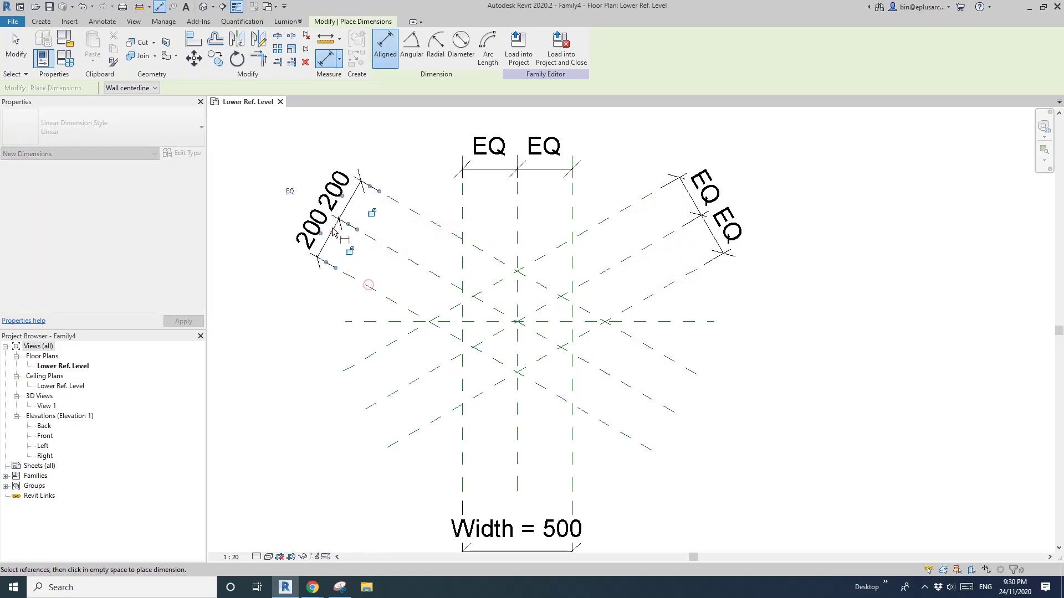
{"action": "left_click", "coordinate": [289, 191]}
Add an overall aligned dimension between the two outer planes of each angled set.
{"action": "left_click", "coordinate": [658, 353]}
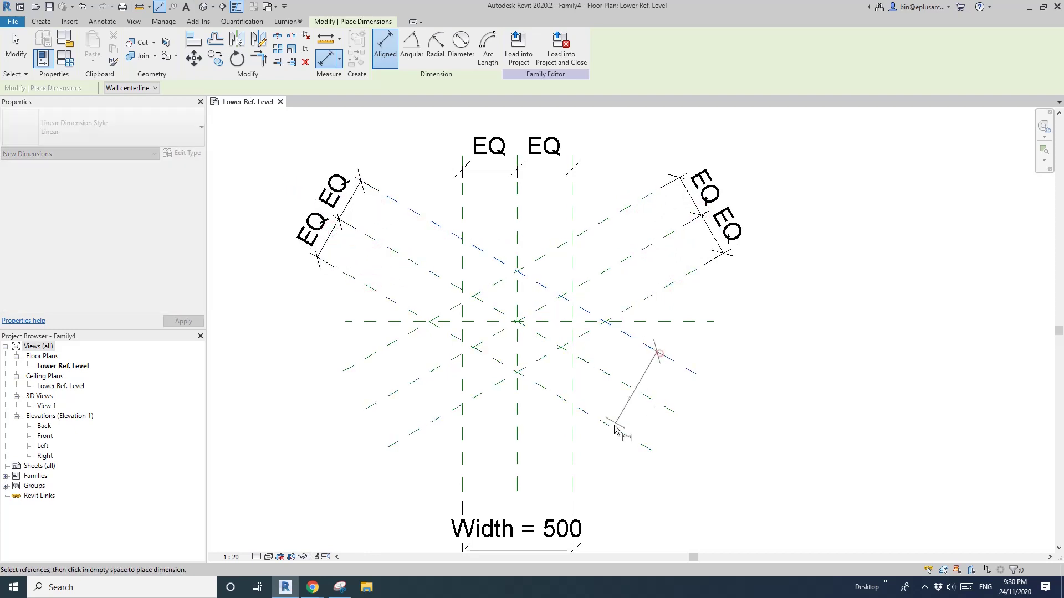
{"action": "left_click", "coordinate": [615, 429]}
{"action": "left_click", "coordinate": [709, 431]}
{"action": "left_click", "coordinate": [391, 344]}
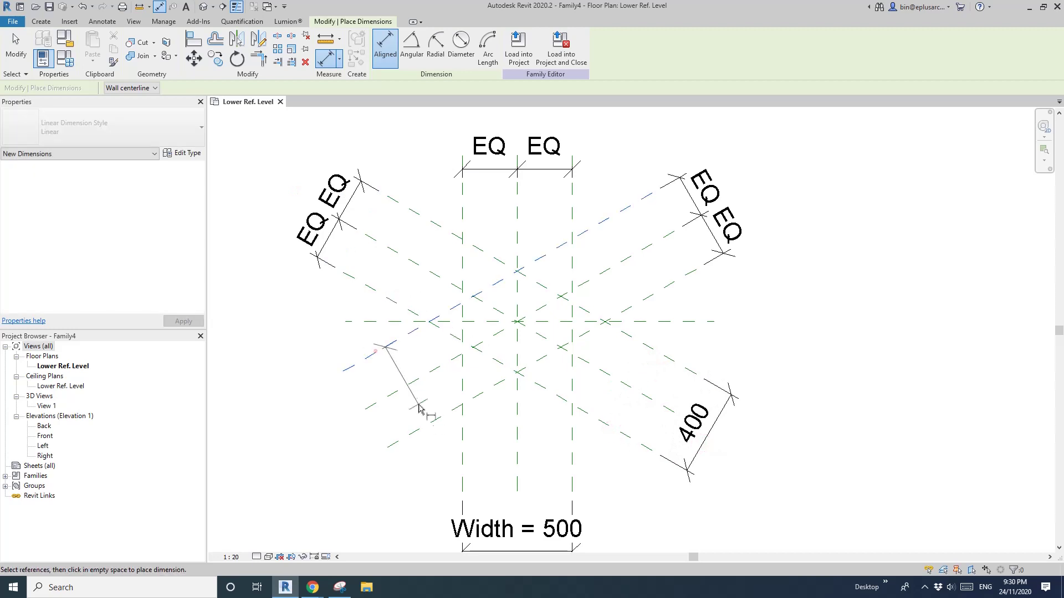
{"action": "left_click", "coordinate": [420, 429]}
{"action": "left_click", "coordinate": [337, 452]}
{"action": "key", "text": "Escape"}
Label both overall angled dimensions with the existing Width parameter.
{"action": "left_click", "coordinate": [338, 440]}
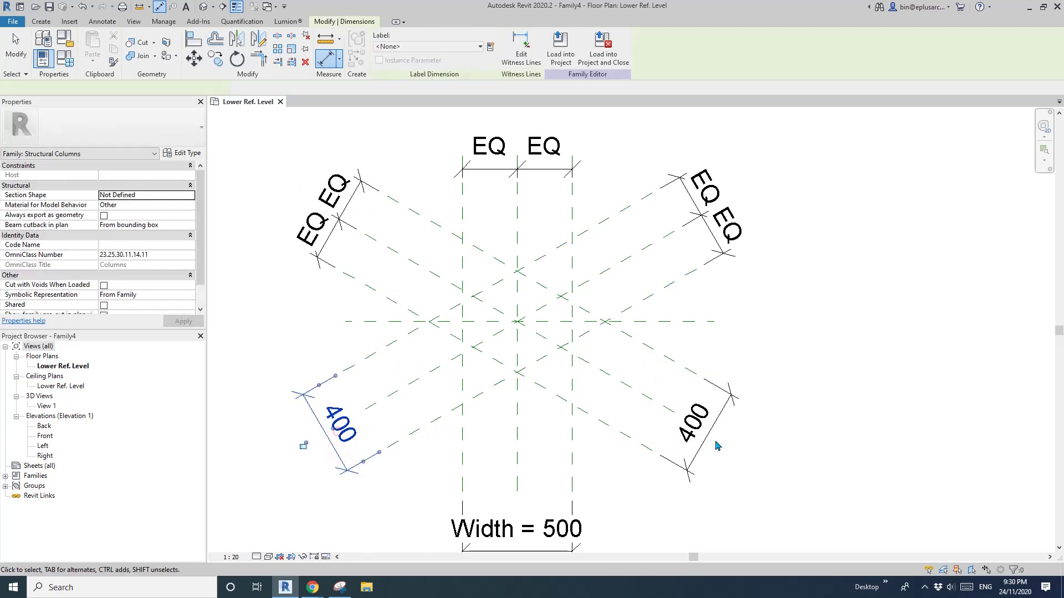
{"action": "left_click", "coordinate": [693, 424], "text": "ctrl"}
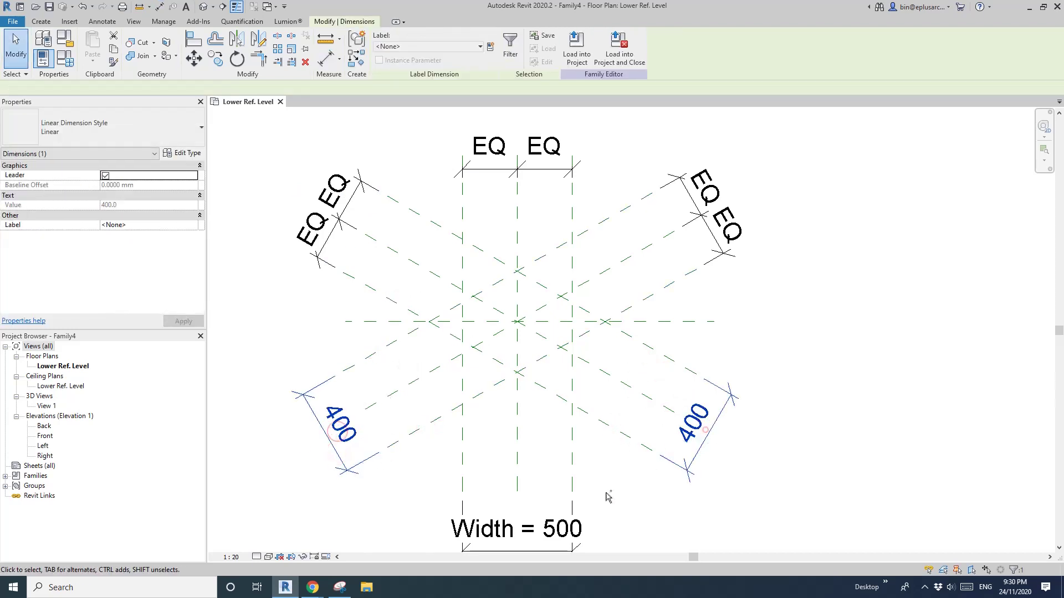
{"action": "left_click", "coordinate": [457, 46]}
{"action": "left_click", "coordinate": [395, 98]}
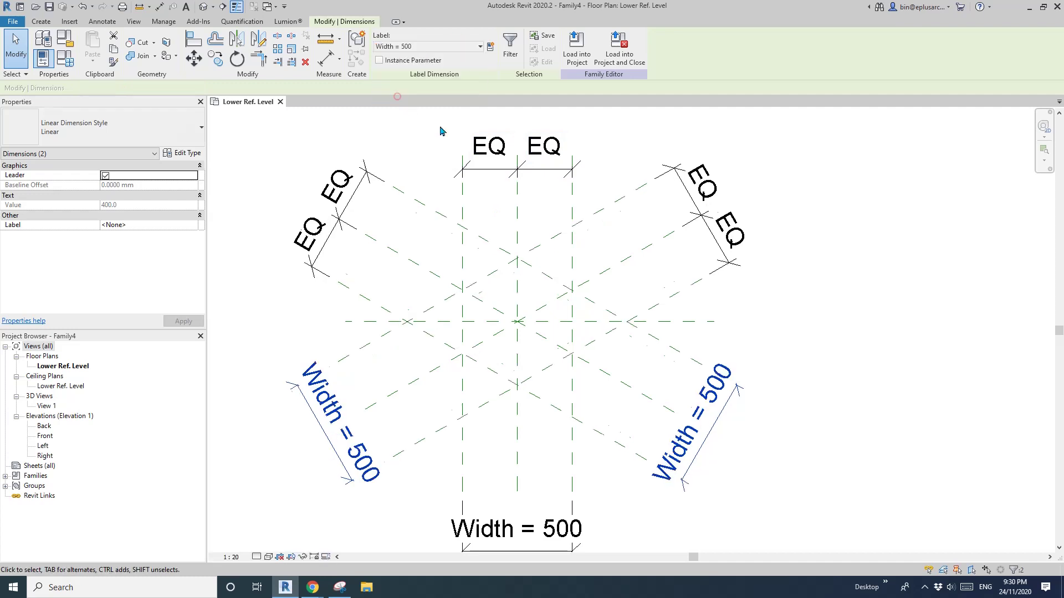
{"action": "scroll", "coordinate": [653, 340], "scroll_direction": "down", "scroll_amount": 2}
{"action": "left_click", "coordinate": [838, 304]}
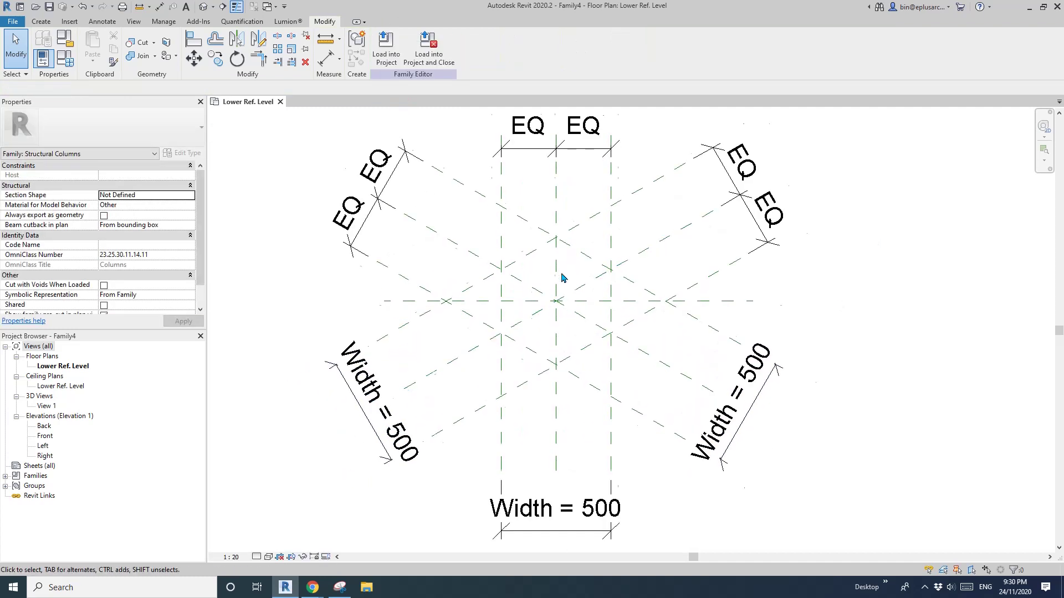
{"action": "scroll", "coordinate": [562, 277], "scroll_direction": "up", "scroll_amount": 2}
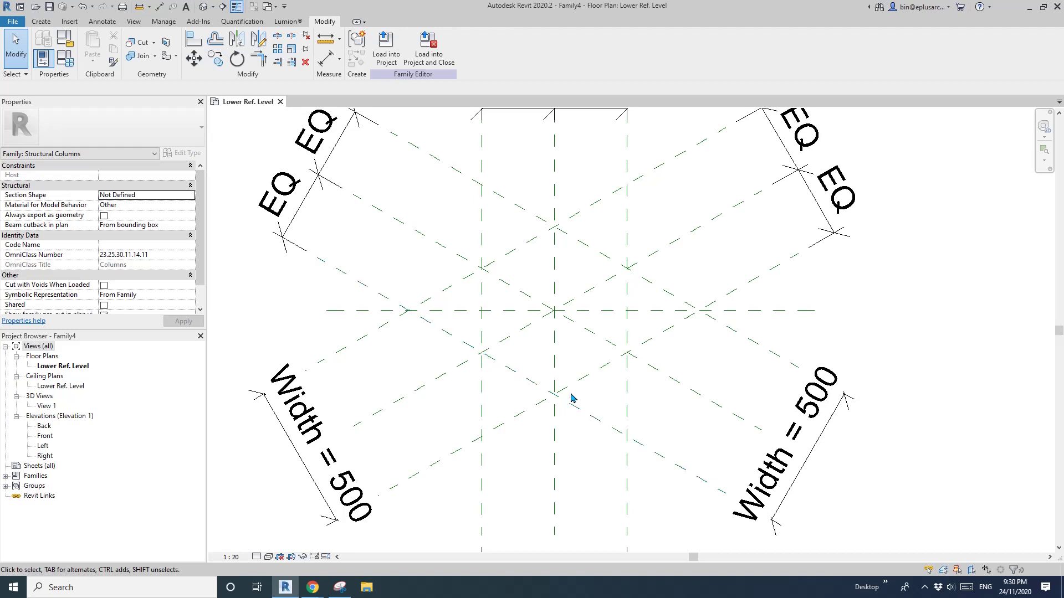
Delete the Depth parameter from the family types, keeping Width as the driving dimension.
{"action": "scroll", "coordinate": [525, 271], "scroll_direction": "down", "scroll_amount": 1}
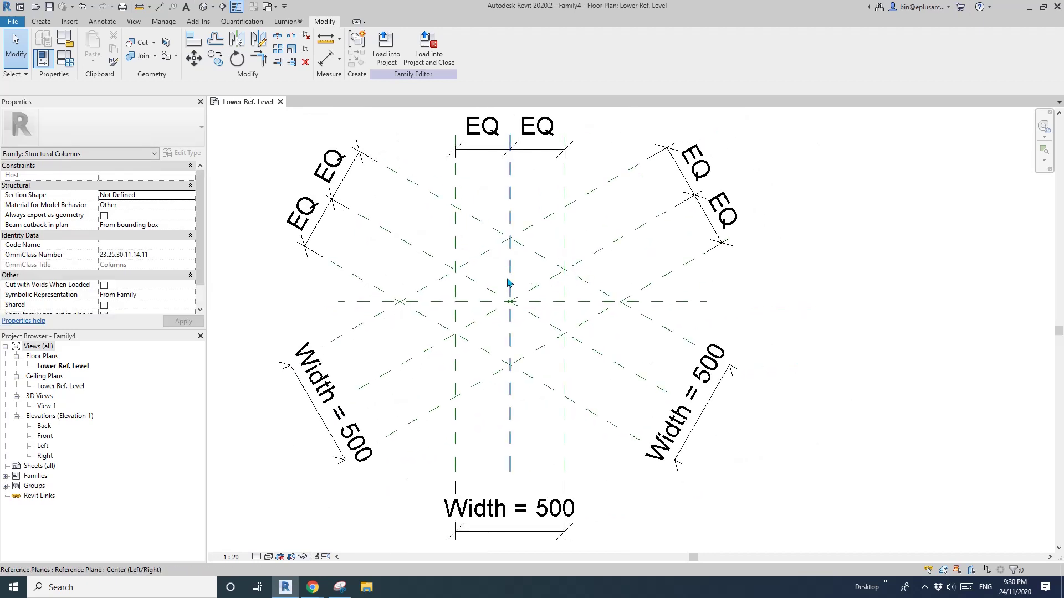
{"action": "left_click", "coordinate": [65, 57]}
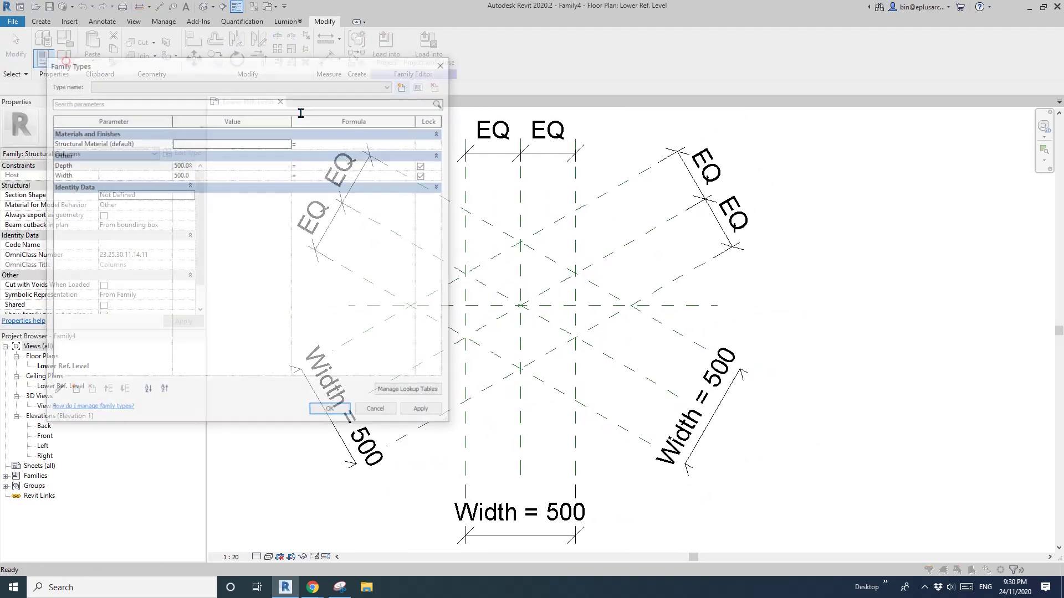
{"action": "left_click", "coordinate": [77, 166]}
{"action": "left_click", "coordinate": [89, 392]}
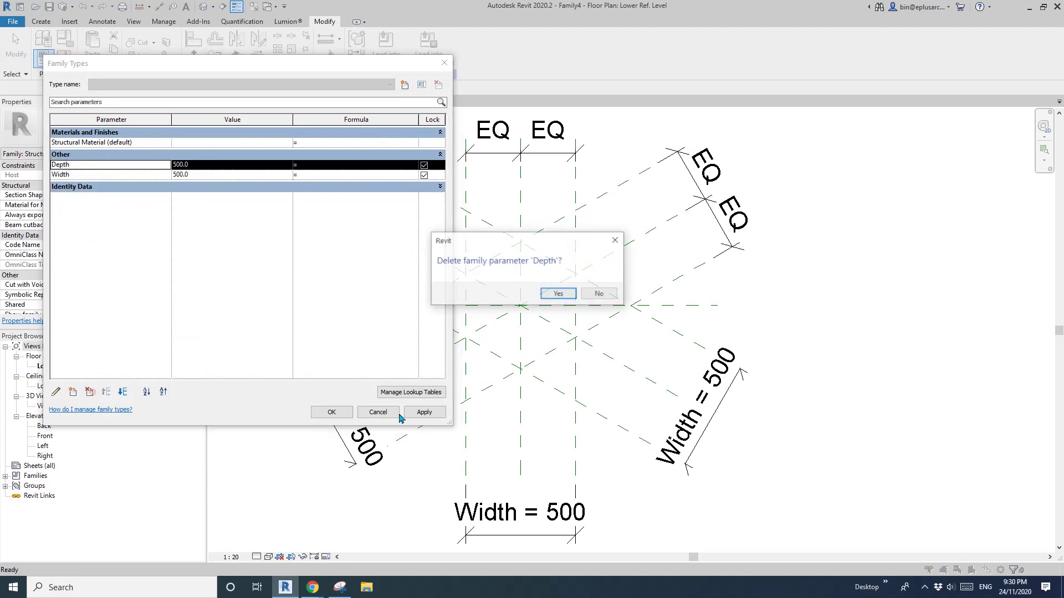
{"action": "left_click", "coordinate": [559, 293]}
{"action": "left_click", "coordinate": [338, 414]}
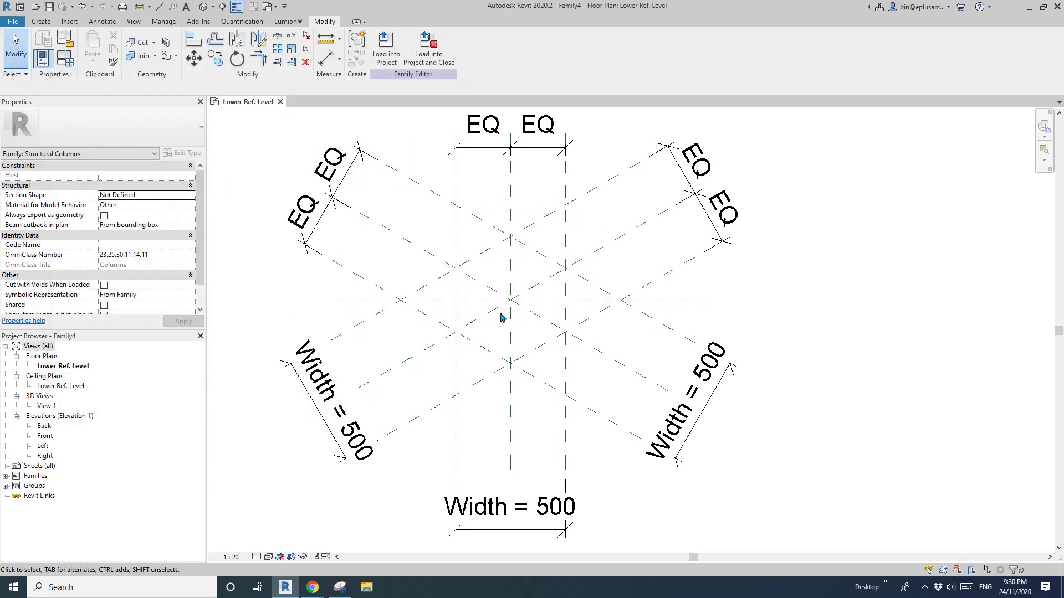
Start an extrusion and pick the six outer reference planes around the centre as locked sketch lines.
{"action": "mouse_move", "coordinate": [515, 313]}
{"action": "middle_mouse_down"}
{"action": "mouse_move", "coordinate": [532, 311]}
{"action": "mouse_move", "coordinate": [523, 290]}
{"action": "mouse_move", "coordinate": [563, 340]}
{"action": "middle_mouse_up"}
{"action": "scroll", "coordinate": [561, 328], "scroll_direction": "down", "scroll_amount": 1}
{"action": "left_click", "coordinate": [42, 23]}
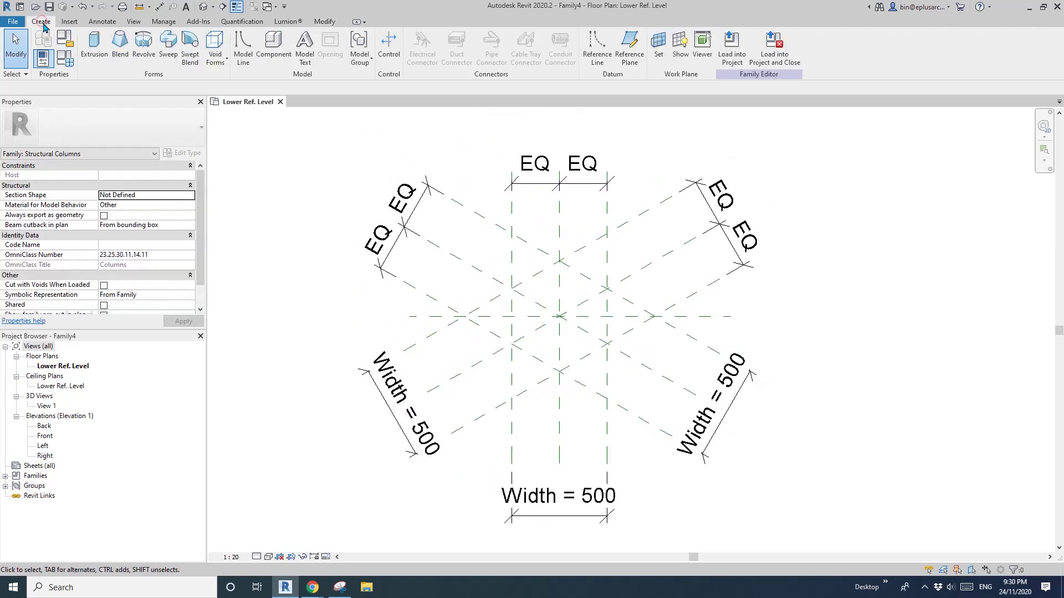
{"action": "left_click", "coordinate": [95, 47]}
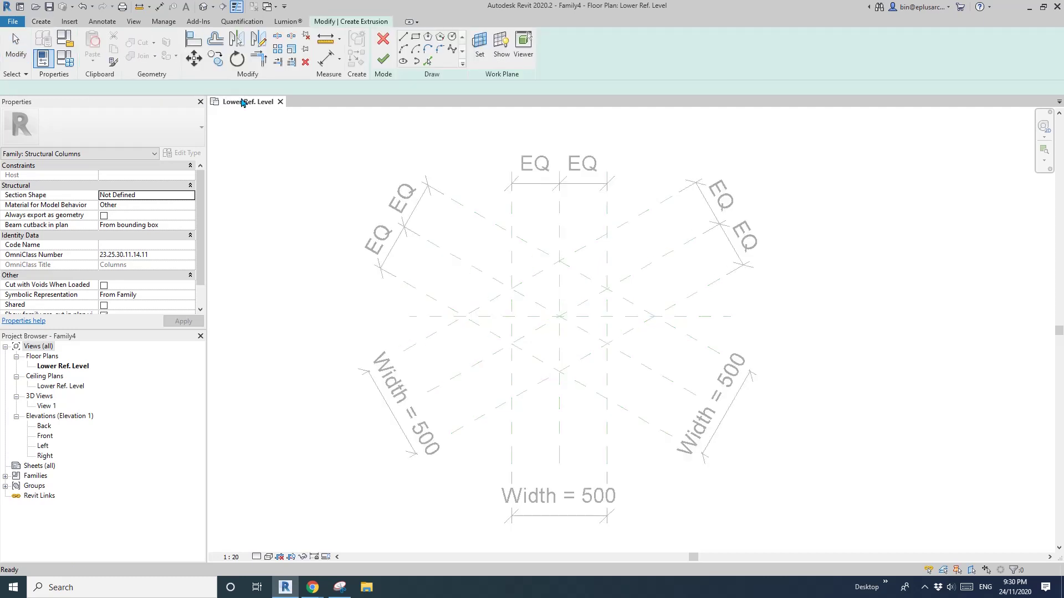
{"action": "left_click", "coordinate": [431, 63]}
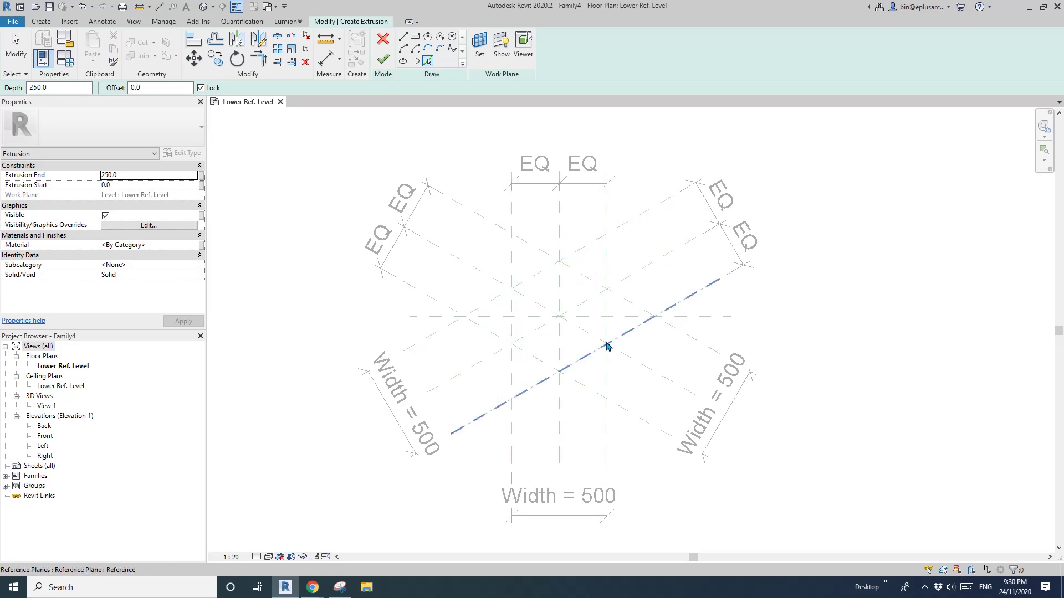
{"action": "left_click", "coordinate": [590, 361]}
{"action": "left_click", "coordinate": [540, 359]}
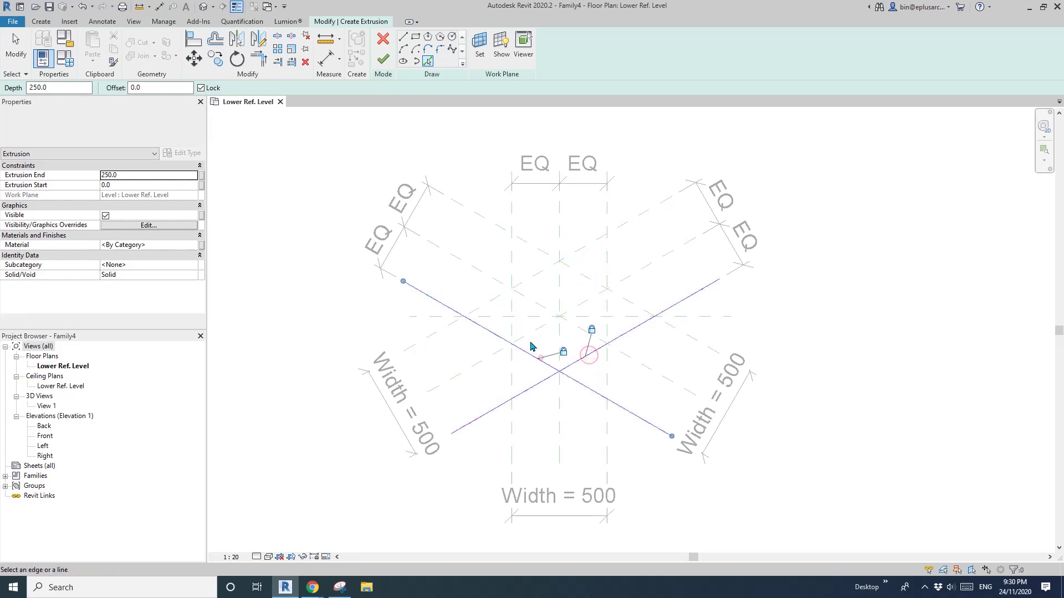
{"action": "left_click", "coordinate": [515, 324]}
{"action": "left_click", "coordinate": [536, 274]}
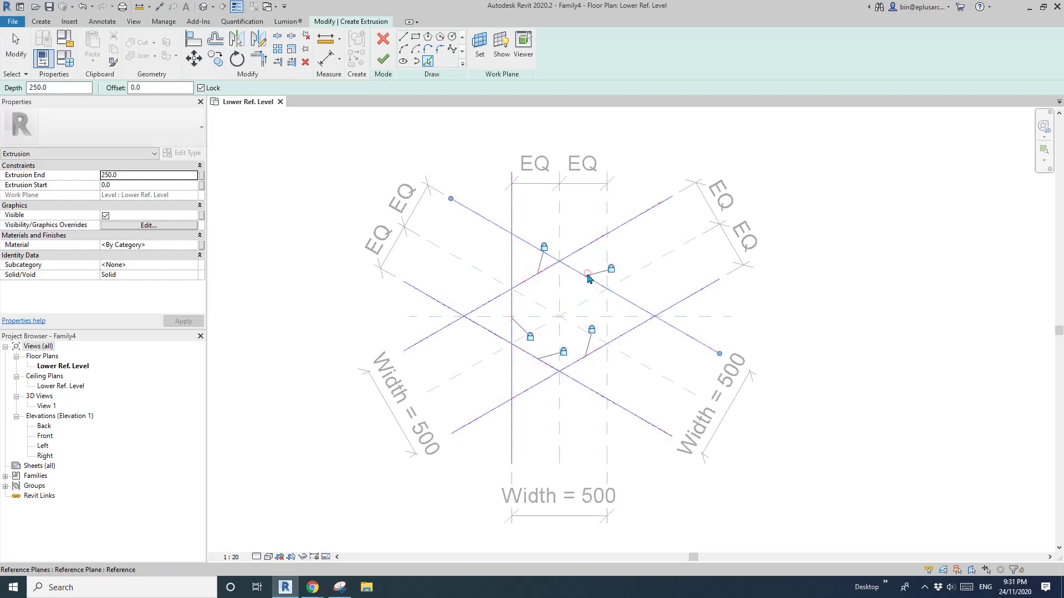
{"action": "left_click", "coordinate": [587, 275]}
{"action": "left_click", "coordinate": [607, 308]}
Trim the sketch lines to corners at the three upper vertices of the hexagon.
{"action": "scroll", "coordinate": [613, 299], "scroll_direction": "up", "scroll_amount": 3}
{"action": "key", "text": "t"}
{"action": "key", "text": "r"}
{"action": "left_click", "coordinate": [605, 295]}
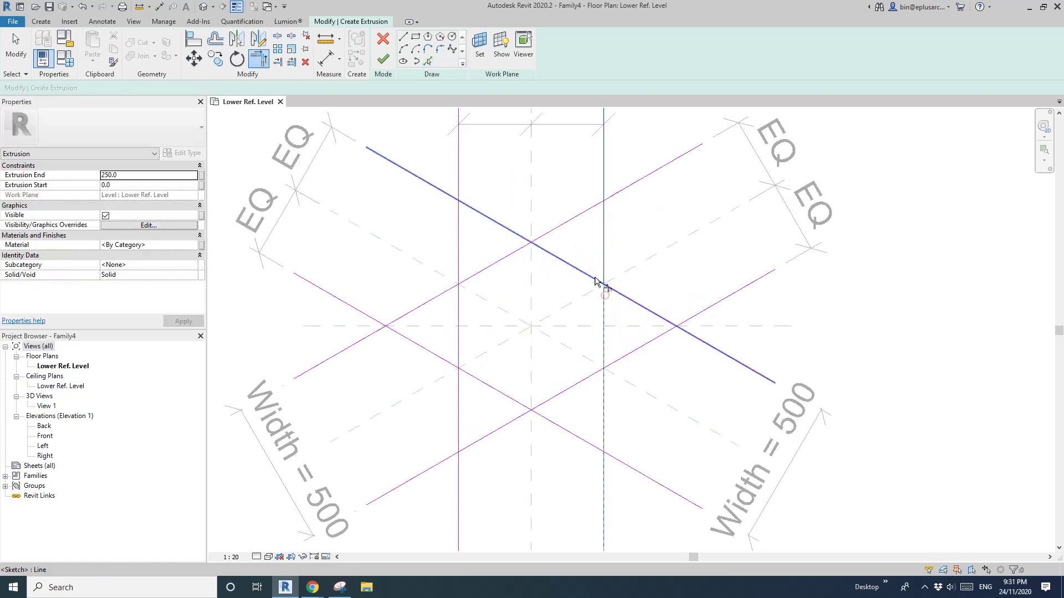
{"action": "left_click", "coordinate": [594, 276]}
{"action": "left_click", "coordinate": [578, 270]}
{"action": "left_click", "coordinate": [510, 258]}
{"action": "left_click", "coordinate": [502, 258]}
{"action": "left_click", "coordinate": [457, 302]}
Trim the remaining sketch lines at the three lower vertices to close the hexagon, and finish the extrusion.
{"action": "left_click", "coordinate": [458, 315]}
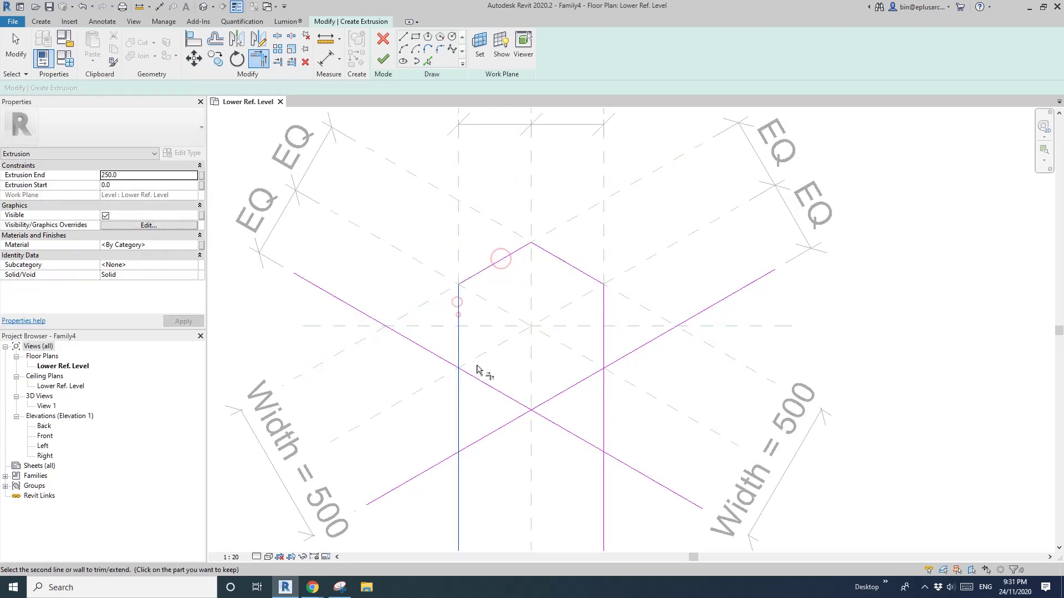
{"action": "left_click", "coordinate": [468, 374]}
{"action": "left_click", "coordinate": [477, 382]}
{"action": "left_click", "coordinate": [546, 401]}
{"action": "left_click", "coordinate": [563, 397]}
{"action": "left_click", "coordinate": [606, 356]}
{"action": "scroll", "coordinate": [574, 317], "scroll_direction": "down", "scroll_amount": 2}
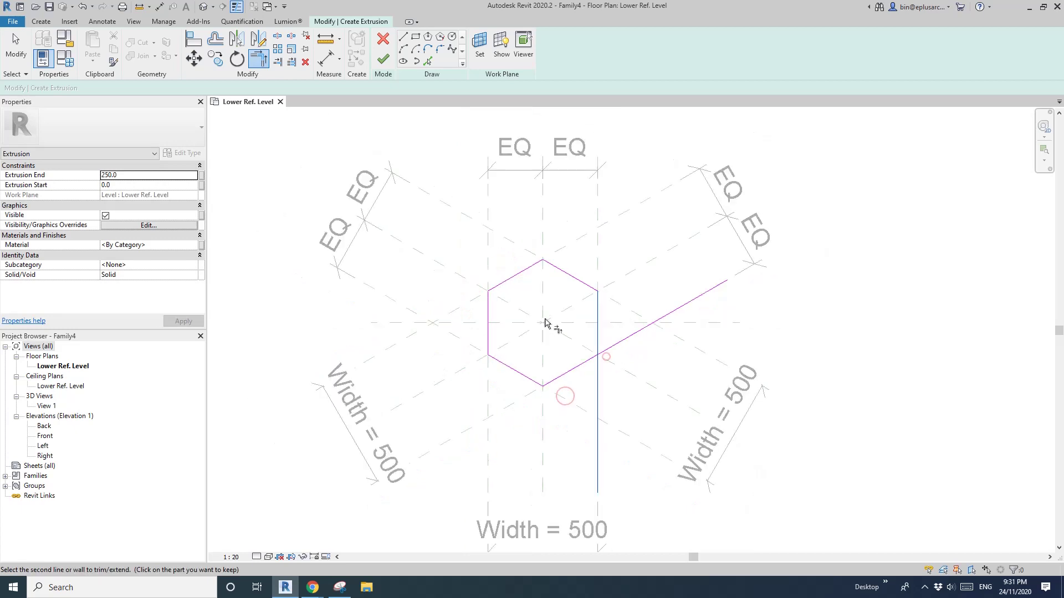
{"action": "scroll", "coordinate": [546, 322], "scroll_direction": "up", "scroll_amount": 1}
{"action": "middle_click_drag", "start_coordinate": [546, 322], "coordinate": [578, 318]}
{"action": "left_click", "coordinate": [623, 366]}
{"action": "scroll", "coordinate": [636, 316], "scroll_direction": "down", "scroll_amount": 2}
{"action": "key", "text": "Escape"}
{"action": "key", "text": "Escape"}
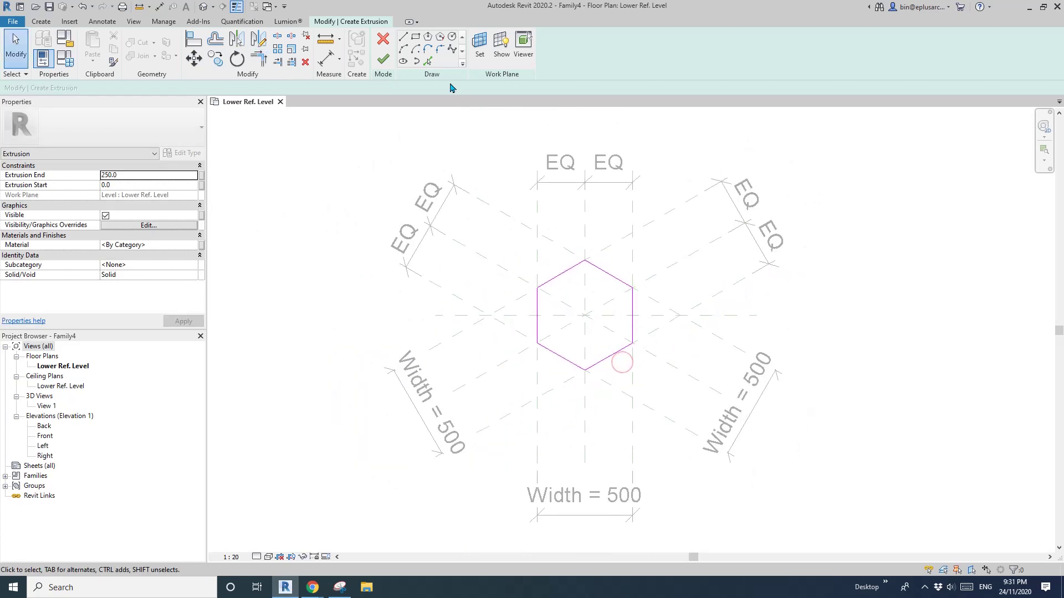
{"action": "left_click", "coordinate": [384, 62]}
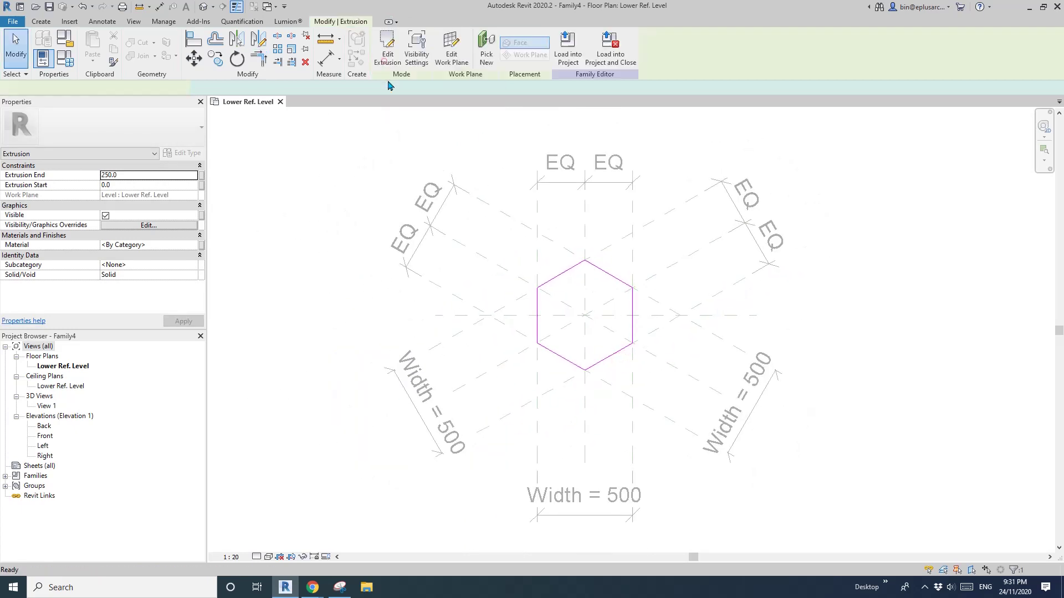
In the Front elevation, stretch the extrusion up to the Upper Ref Level and lock its base to the Lower Ref. Level.
{"action": "double_click", "coordinate": [45, 436]}
{"action": "middle_click_drag", "start_coordinate": [592, 412], "coordinate": [478, 233]}
{"action": "scroll", "coordinate": [499, 342], "scroll_direction": "up", "scroll_amount": 8}
{"action": "middle_click_drag", "start_coordinate": [502, 319], "coordinate": [498, 426]}
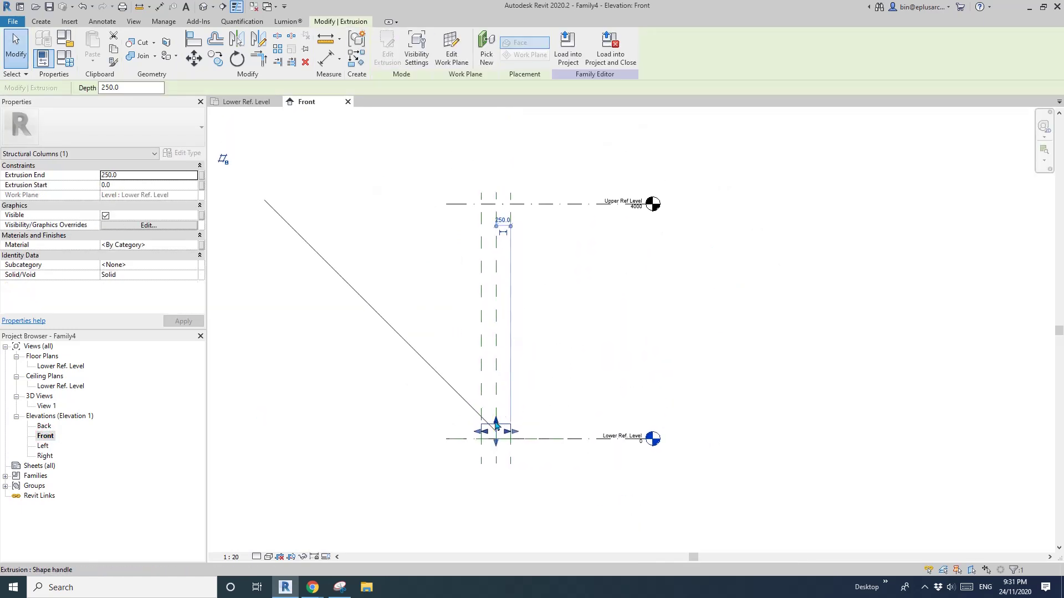
{"action": "left_click_drag", "start_coordinate": [495, 424], "coordinate": [540, 206]}
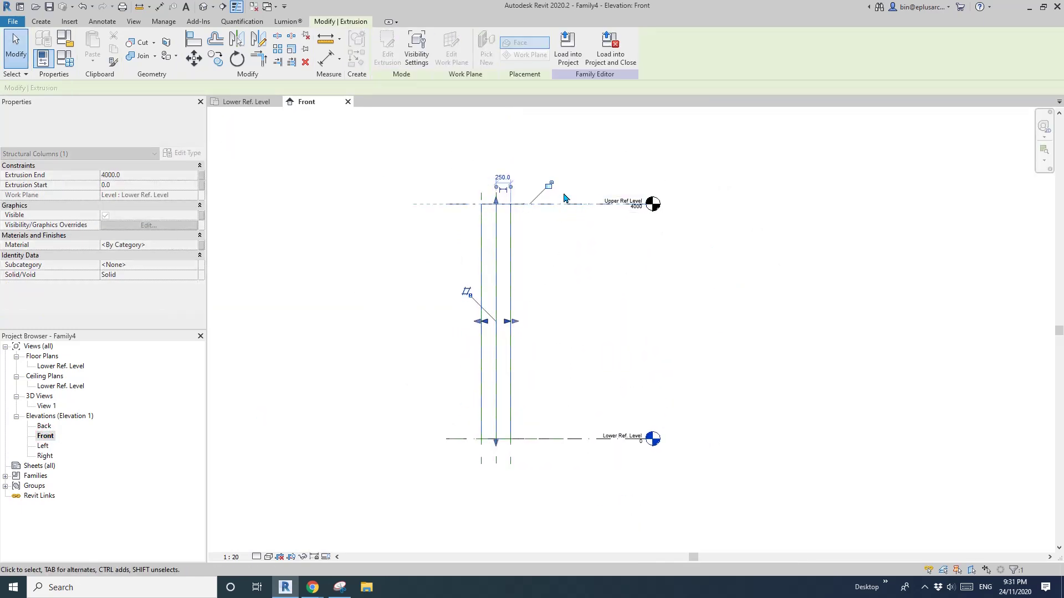
{"action": "left_click_drag", "start_coordinate": [495, 443], "coordinate": [496, 445]}
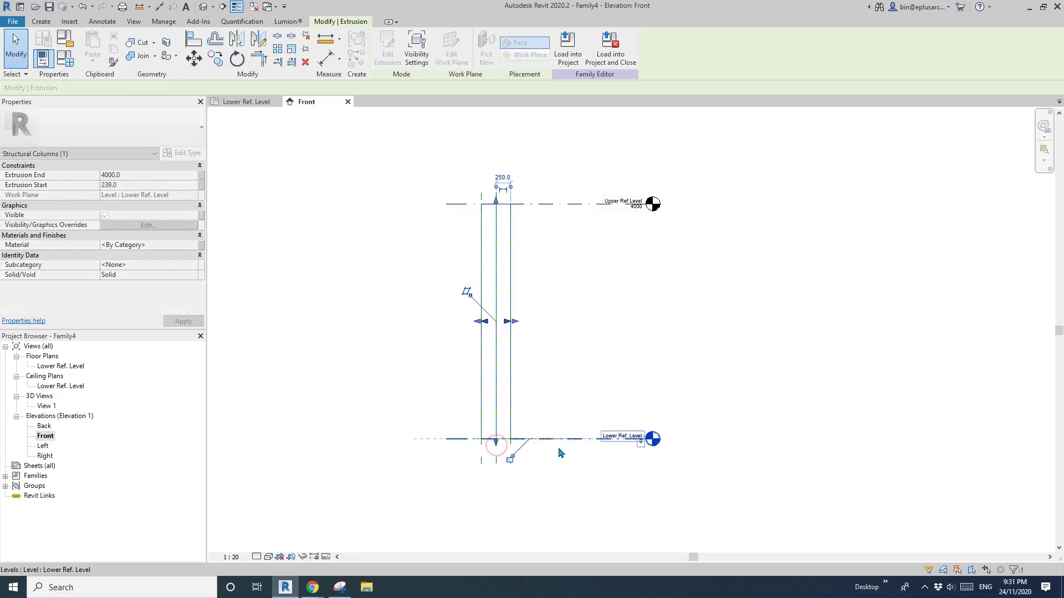
{"action": "left_click", "coordinate": [509, 459]}
{"action": "scroll", "coordinate": [601, 374], "scroll_direction": "up", "scroll_amount": 1}
{"action": "left_click", "coordinate": [603, 378]}
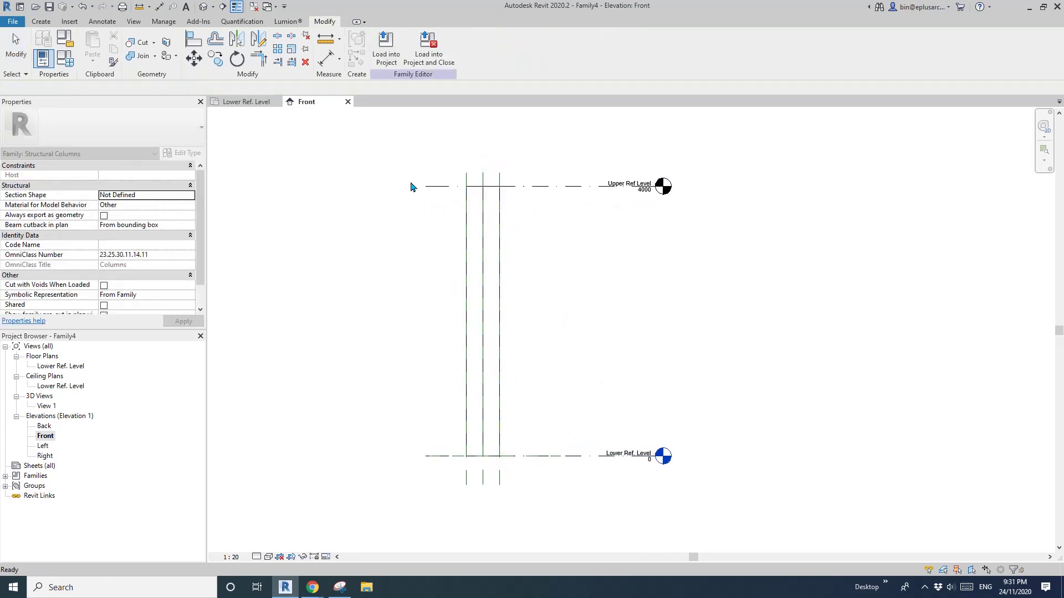
Associate the extrusion's material with the existing Structural Material family parameter.
{"action": "left_click", "coordinate": [484, 256]}
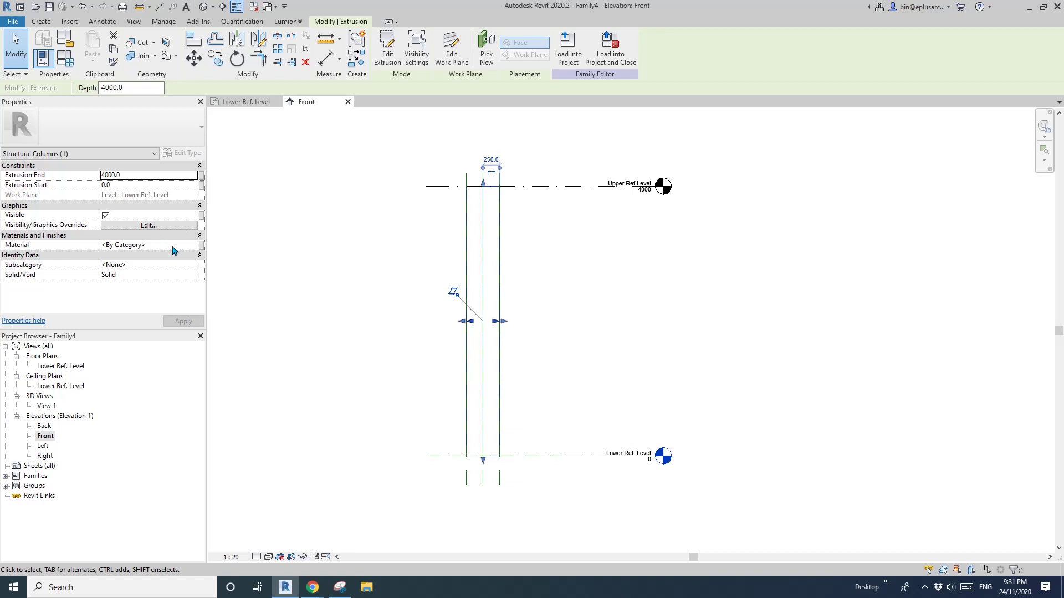
{"action": "left_click", "coordinate": [201, 244]}
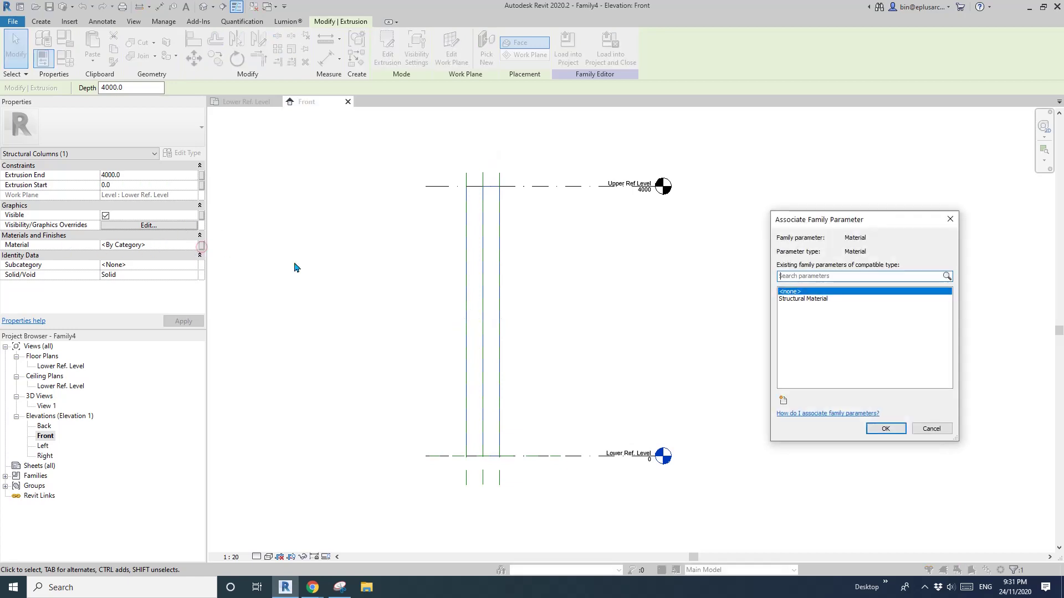
{"action": "left_click", "coordinate": [806, 300]}
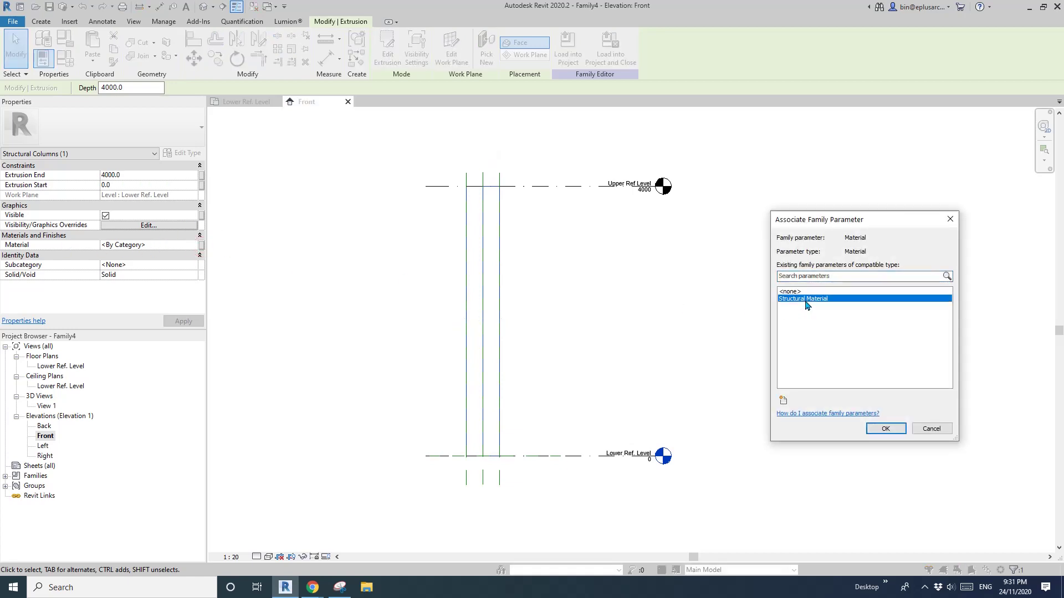
{"action": "left_click", "coordinate": [898, 427]}
{"action": "left_click", "coordinate": [635, 262]}
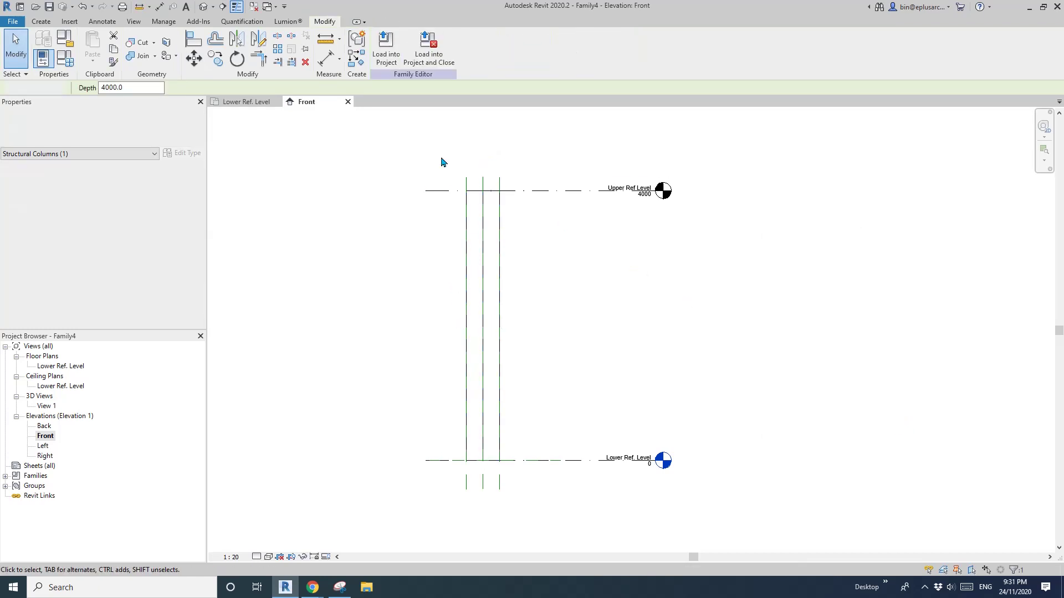
Show the column in the default 3D view and set the Width parameter to 100.
{"action": "left_click", "coordinate": [203, 6]}
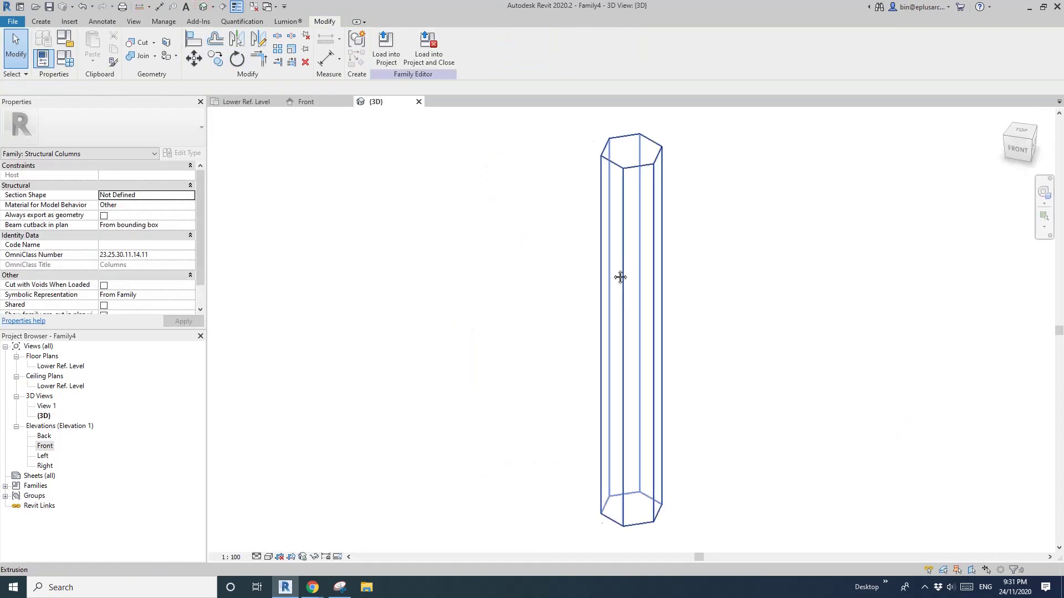
{"action": "left_click", "coordinate": [65, 57]}
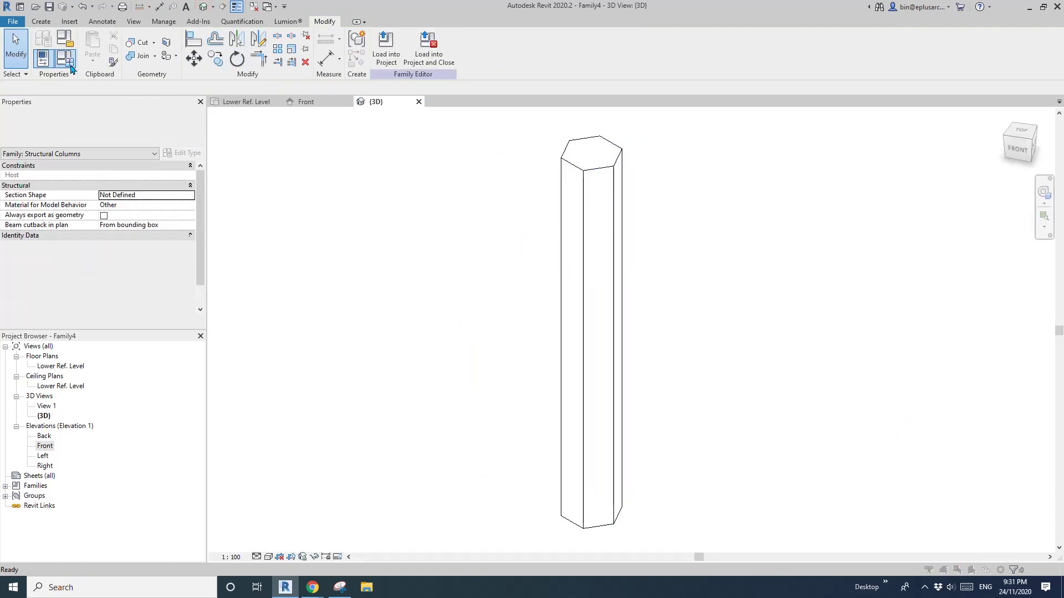
{"action": "left_click", "coordinate": [224, 165]}
{"action": "type", "text": "100"}
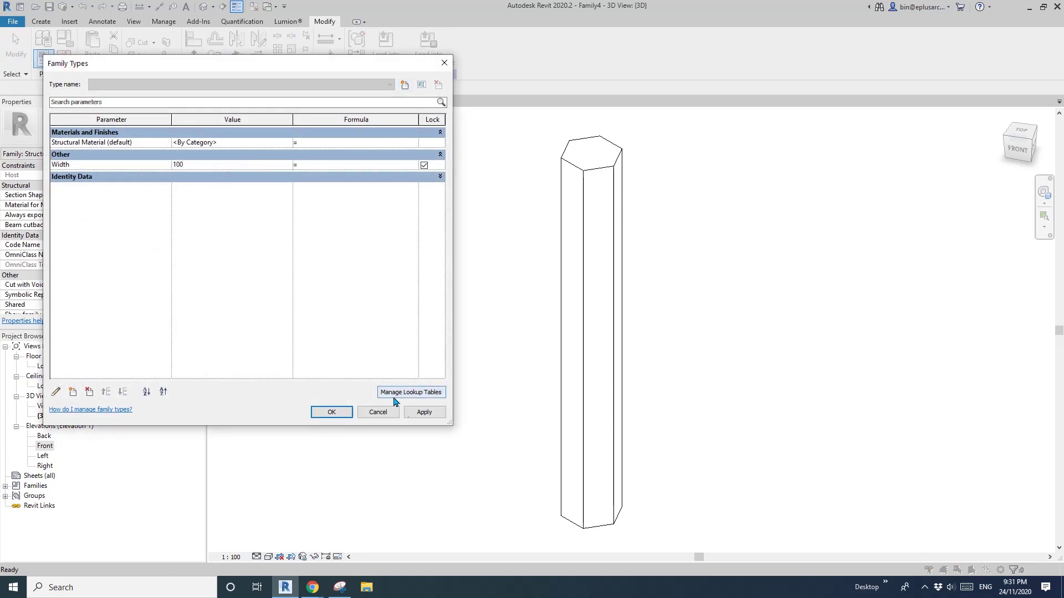
{"action": "left_click", "coordinate": [424, 412]}
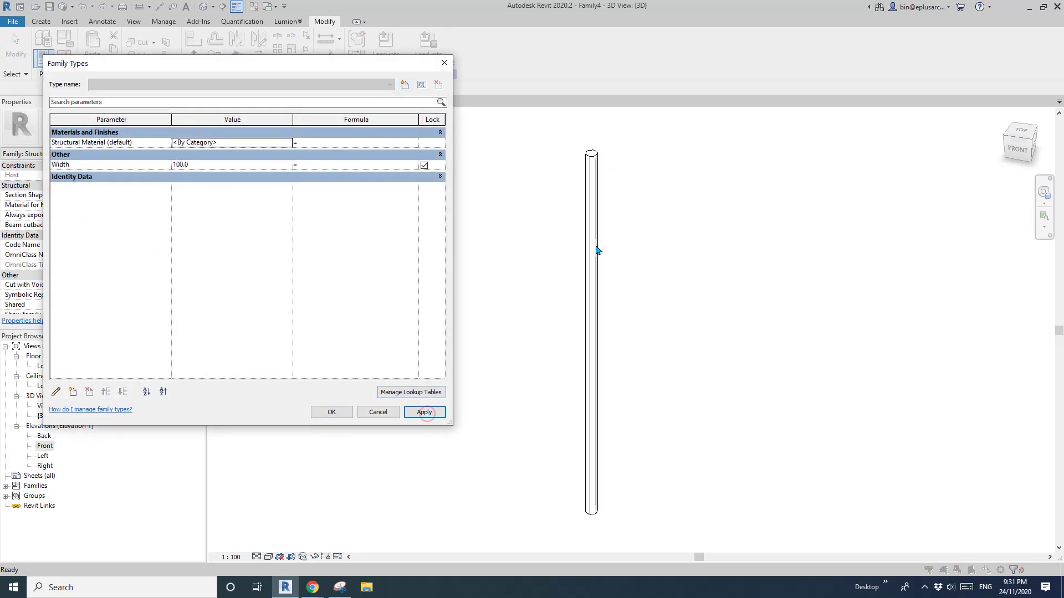
{"action": "left_click", "coordinate": [343, 411]}
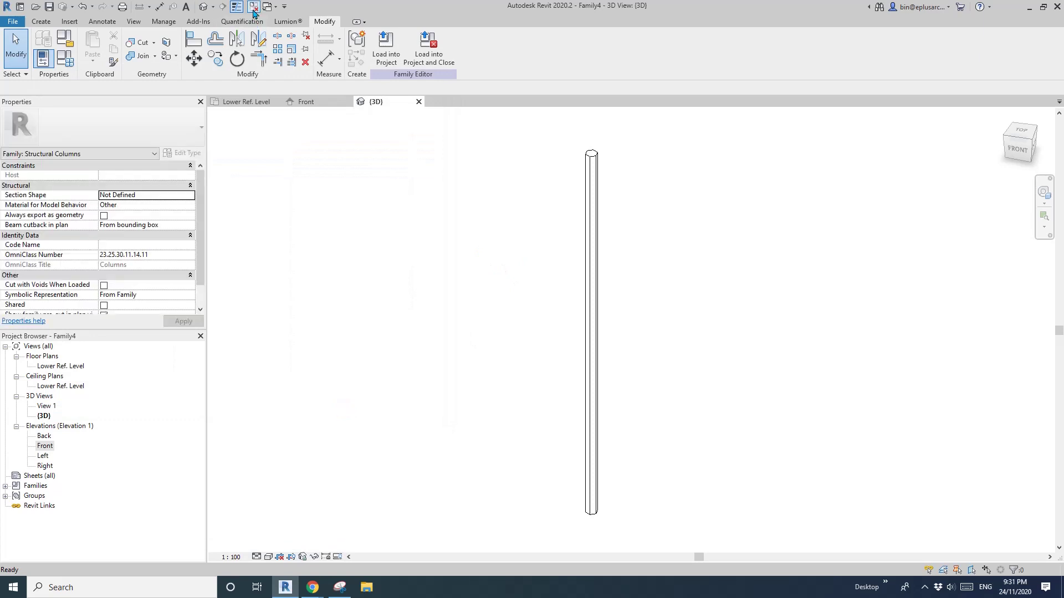
Create a new project from the Architectural Template.
{"action": "left_click", "coordinate": [13, 21]}
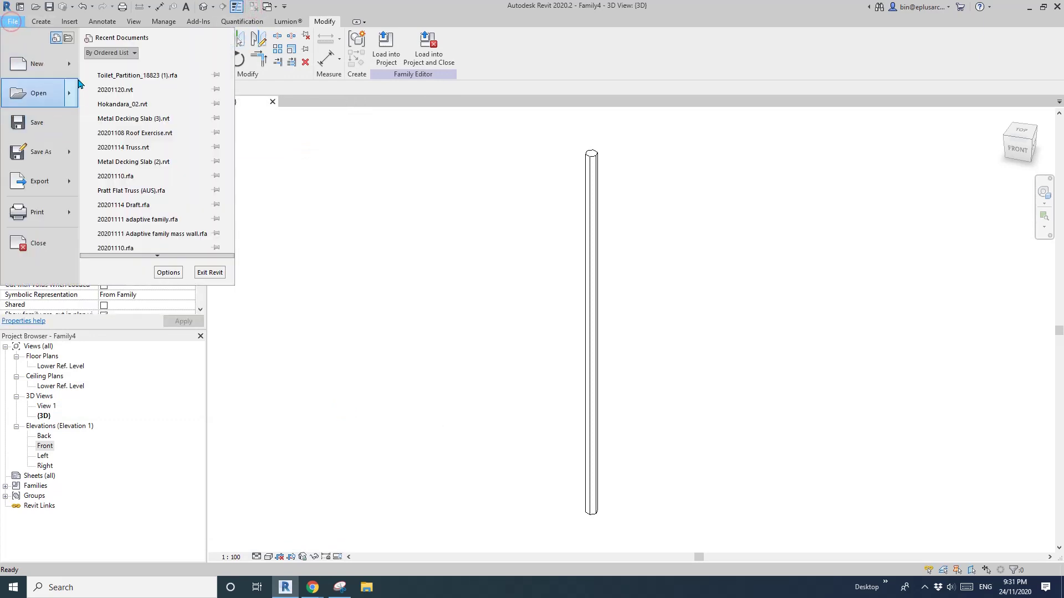
{"action": "left_click", "coordinate": [71, 62]}
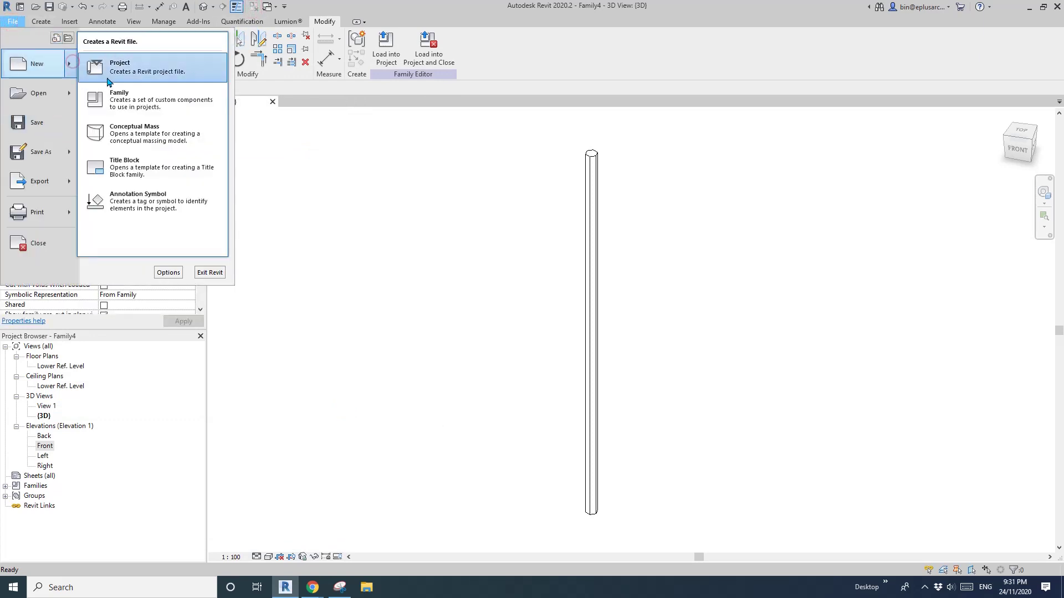
{"action": "left_click", "coordinate": [119, 75]}
{"action": "left_click", "coordinate": [144, 119]}
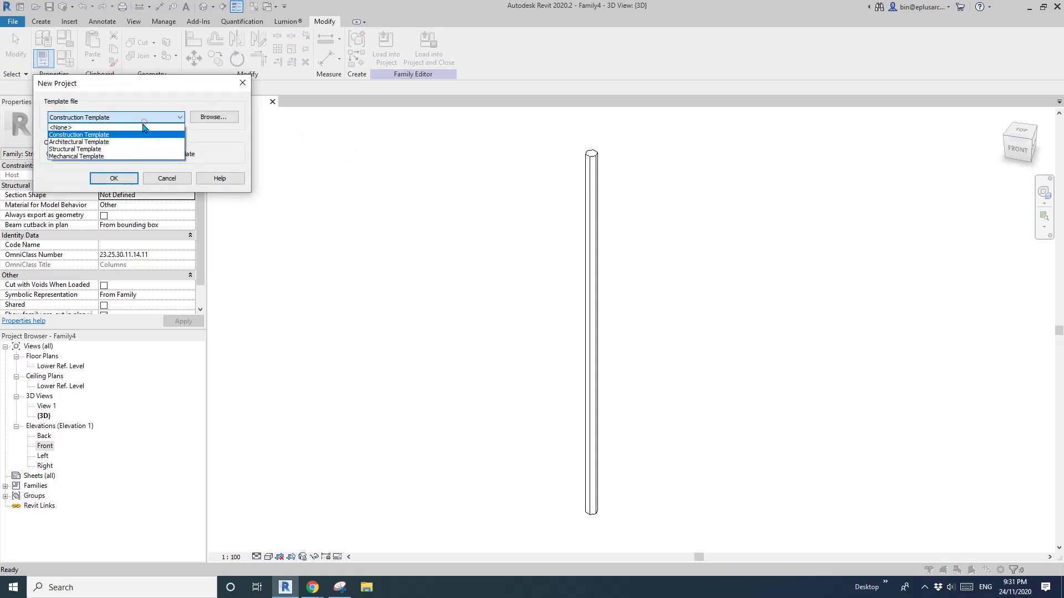
{"action": "left_click", "coordinate": [91, 142]}
{"action": "left_click", "coordinate": [114, 178]}
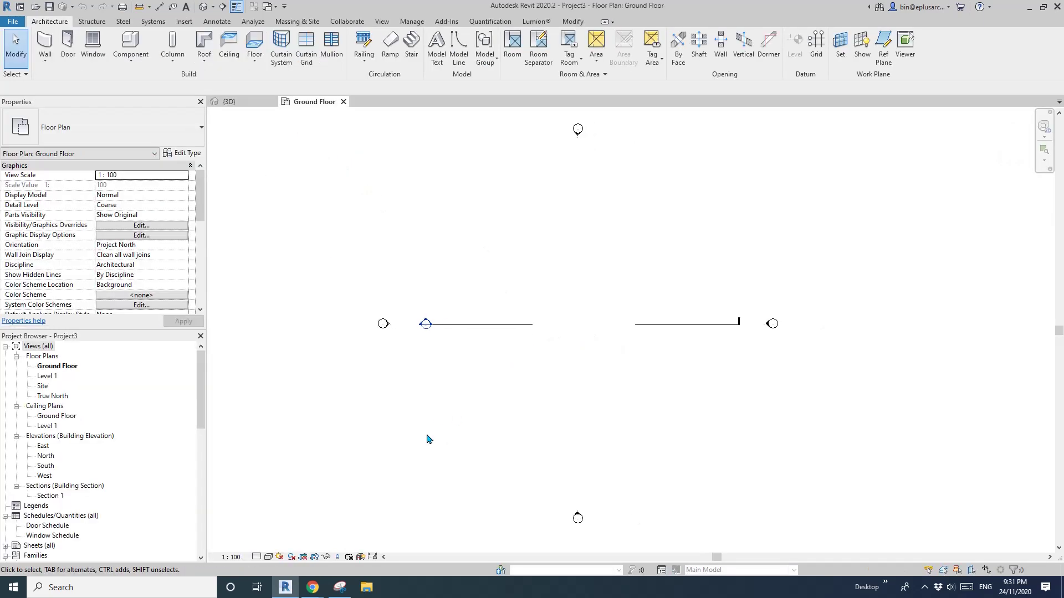
Switch to the Modeling suggestions email in Chrome and examine the reference photos of the column, braces and hexagonal rooms.
{"action": "mouse_move", "coordinate": [314, 586]}
{"action": "left_click", "coordinate": [363, 546]}
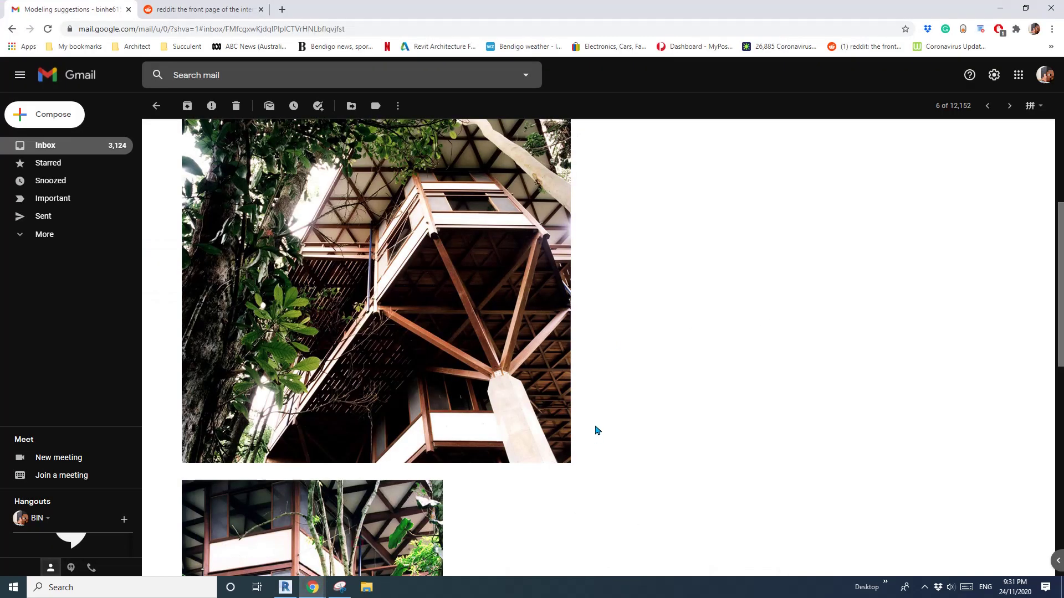
{"action": "scroll", "coordinate": [334, 441], "scroll_direction": "down", "scroll_amount": 6}
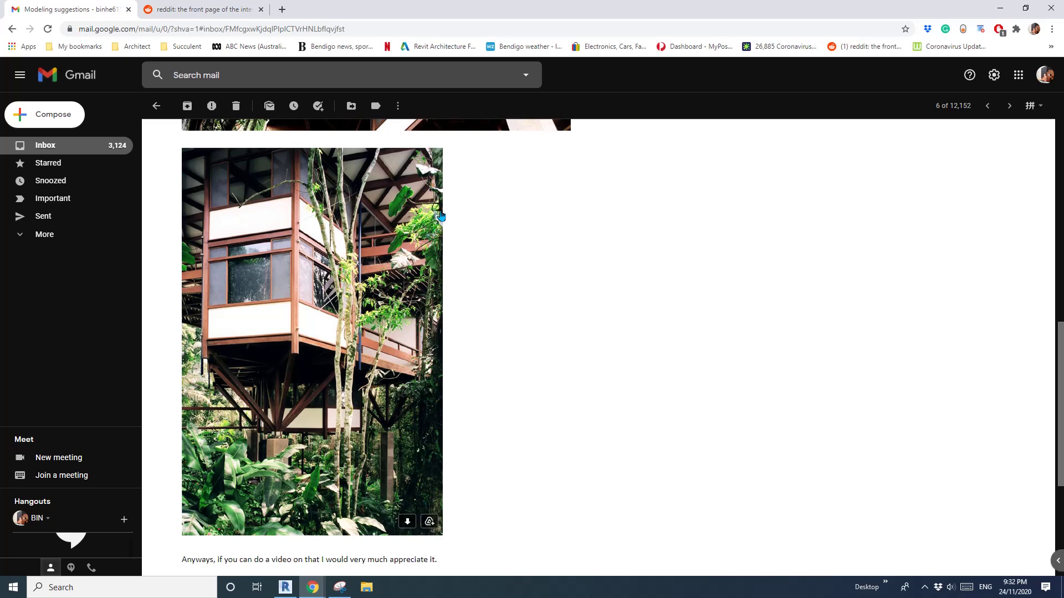
{"action": "scroll", "coordinate": [361, 272], "scroll_direction": "up", "scroll_amount": 6}
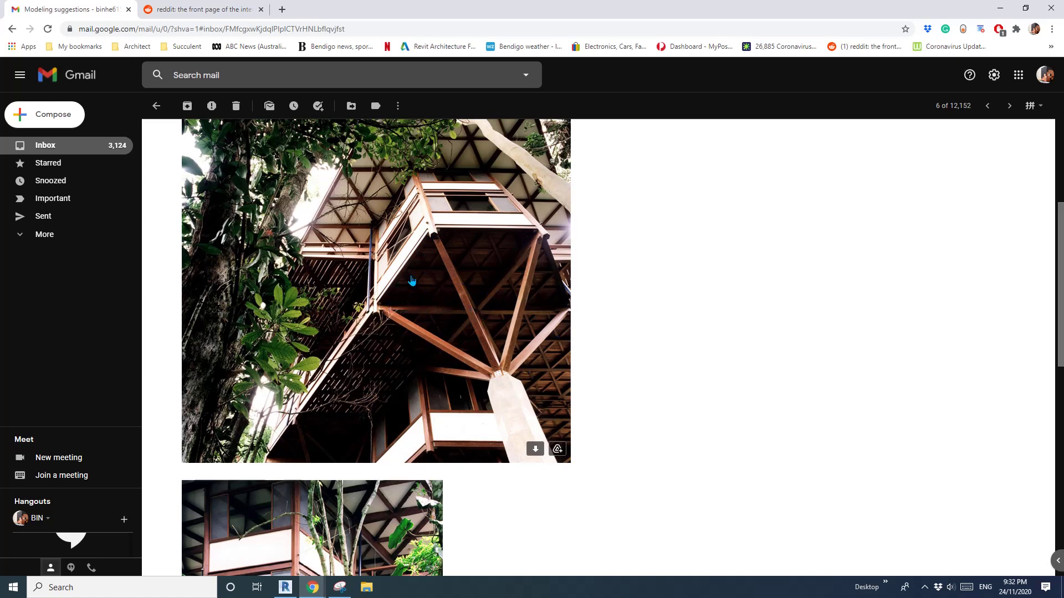
{"action": "scroll", "coordinate": [403, 275], "scroll_direction": "up", "scroll_amount": 1}
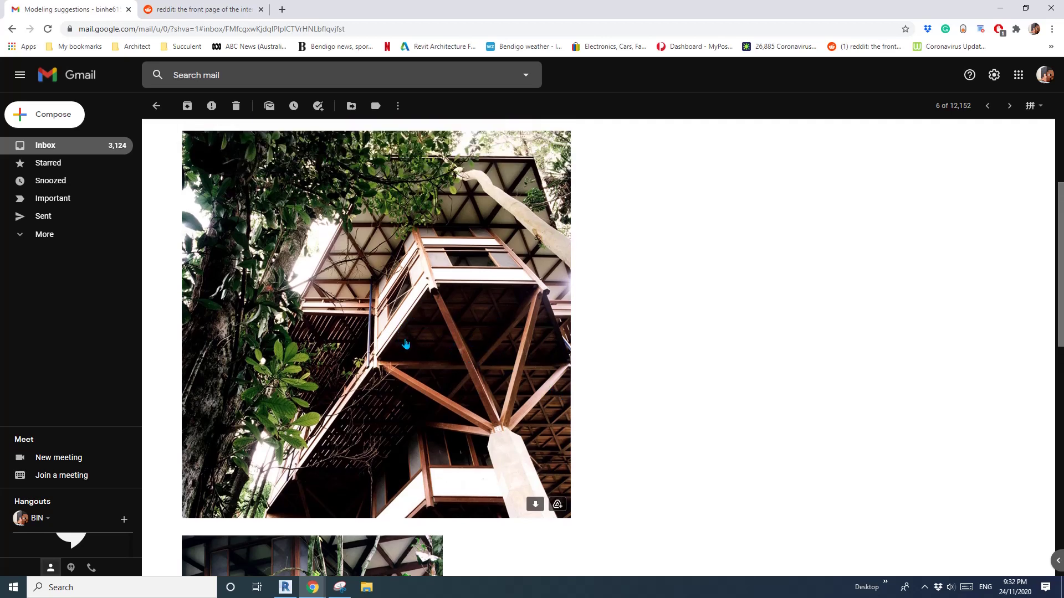
Switch back to the new Revit project and check the levels in the North elevation.
{"action": "left_click", "coordinate": [285, 588]}
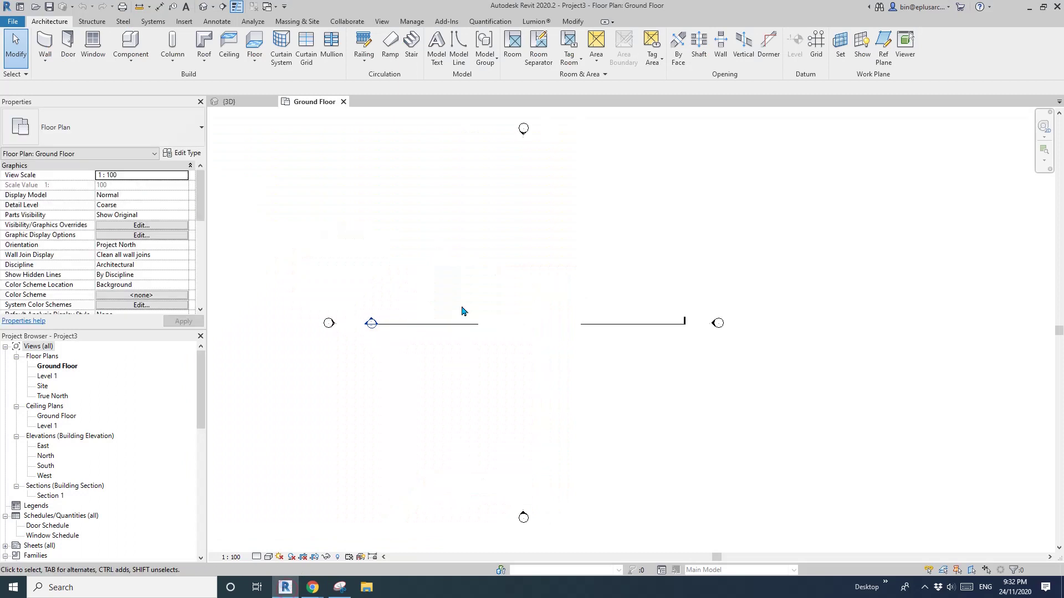
{"action": "scroll", "coordinate": [546, 308], "scroll_direction": "up", "scroll_amount": 2}
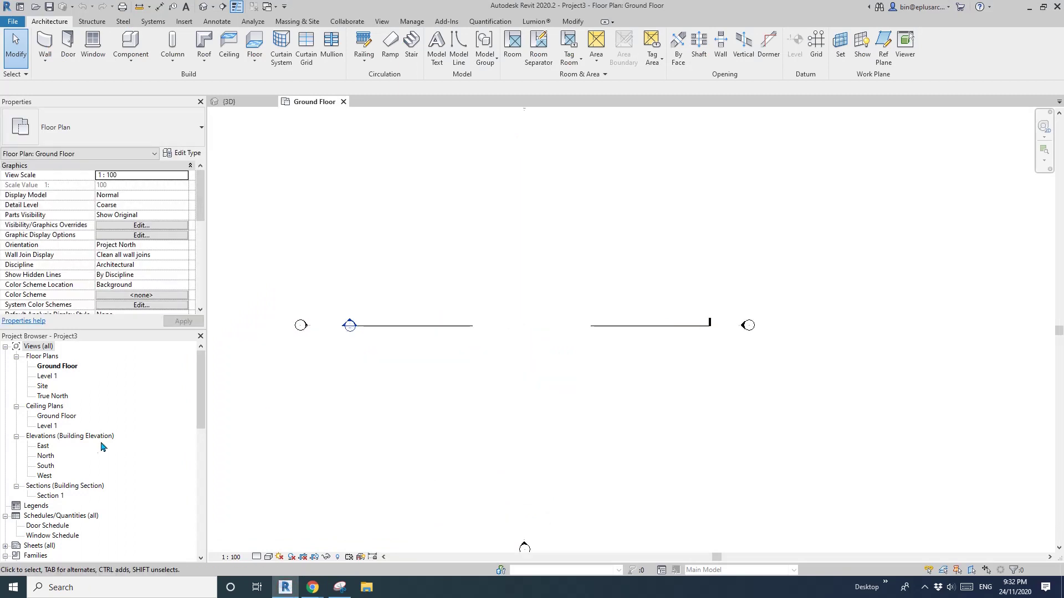
{"action": "double_click", "coordinate": [46, 456]}
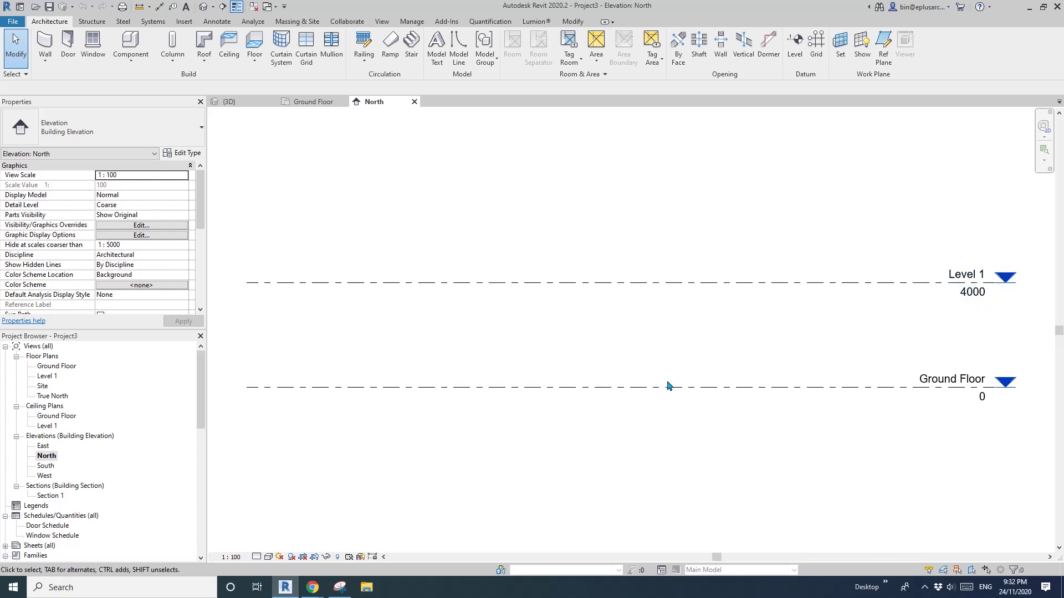
Draw a circumscribed six-sided polygon with a 2000 radius in detail lines on the Ground Floor plan.
{"action": "double_click", "coordinate": [53, 366]}
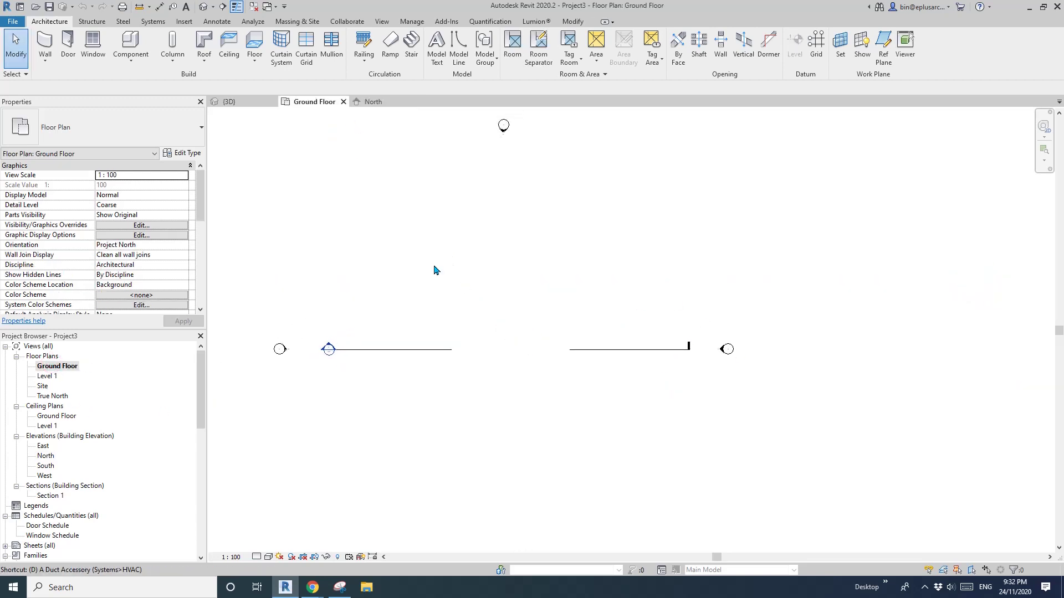
{"action": "key", "text": "d"}
{"action": "key", "text": "l"}
{"action": "scroll", "coordinate": [500, 350], "scroll_direction": "up", "scroll_amount": 2}
{"action": "middle_click_drag", "start_coordinate": [500, 351], "coordinate": [499, 351]}
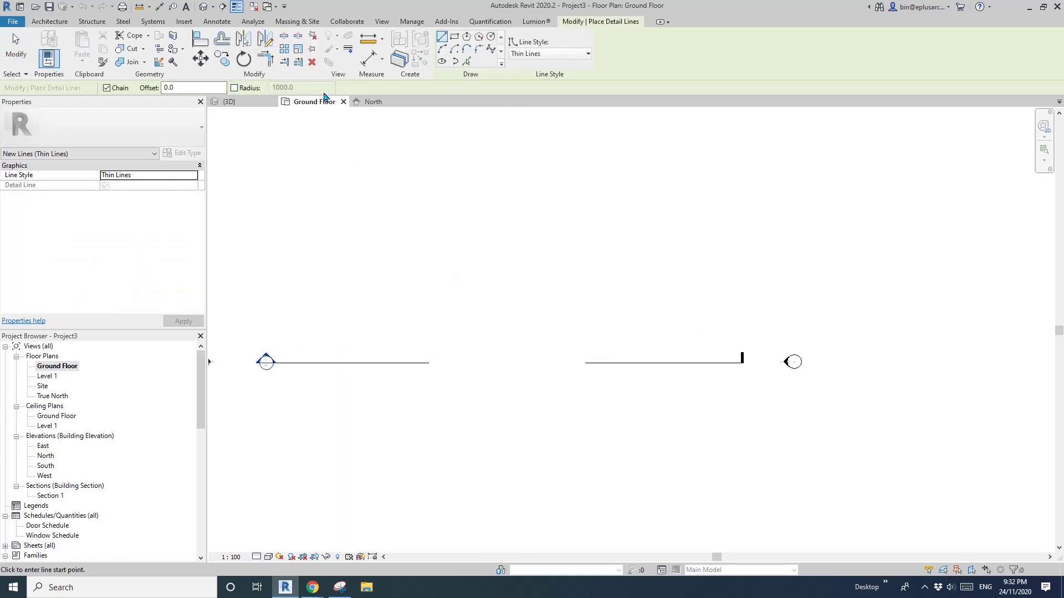
{"action": "left_click", "coordinate": [479, 38]}
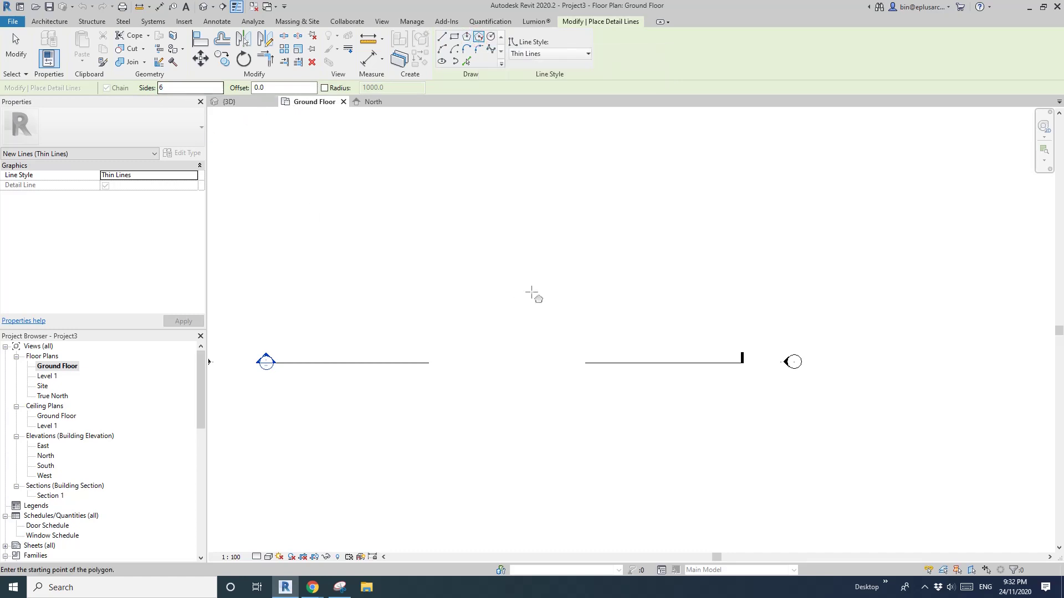
{"action": "left_click", "coordinate": [495, 315]}
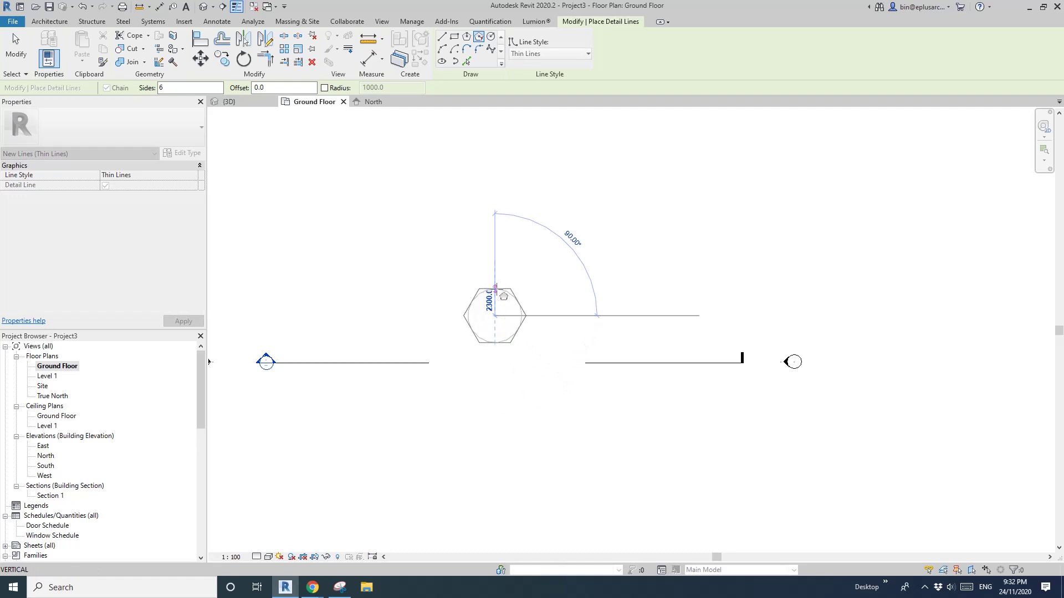
{"action": "type", "text": "2000"}
{"action": "key", "text": "Return"}
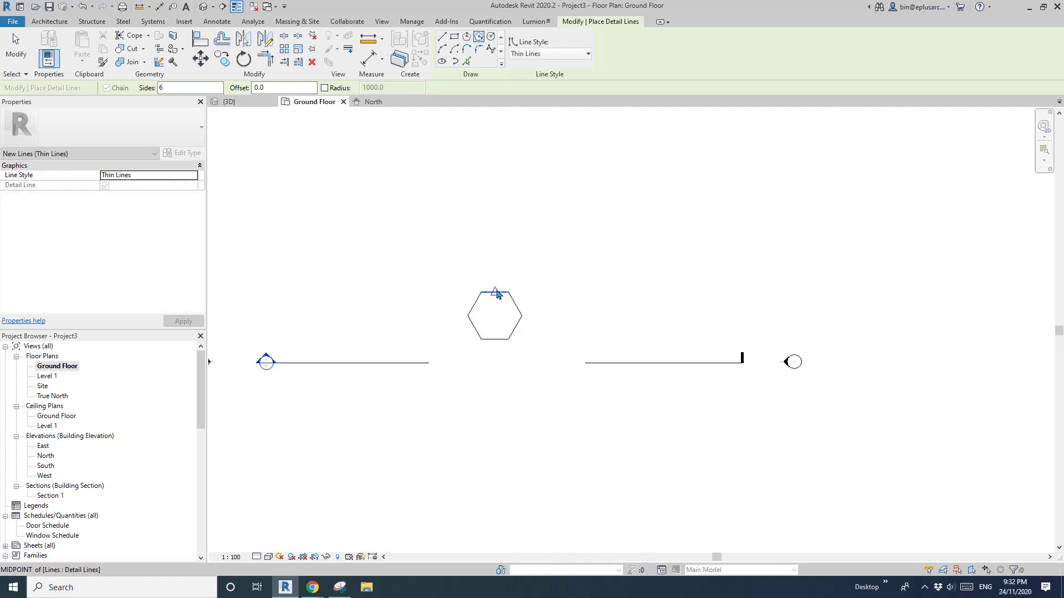
{"action": "scroll", "coordinate": [527, 314], "scroll_direction": "up", "scroll_amount": 3}
{"action": "key", "text": "Escape"}
{"action": "key", "text": "Escape"}
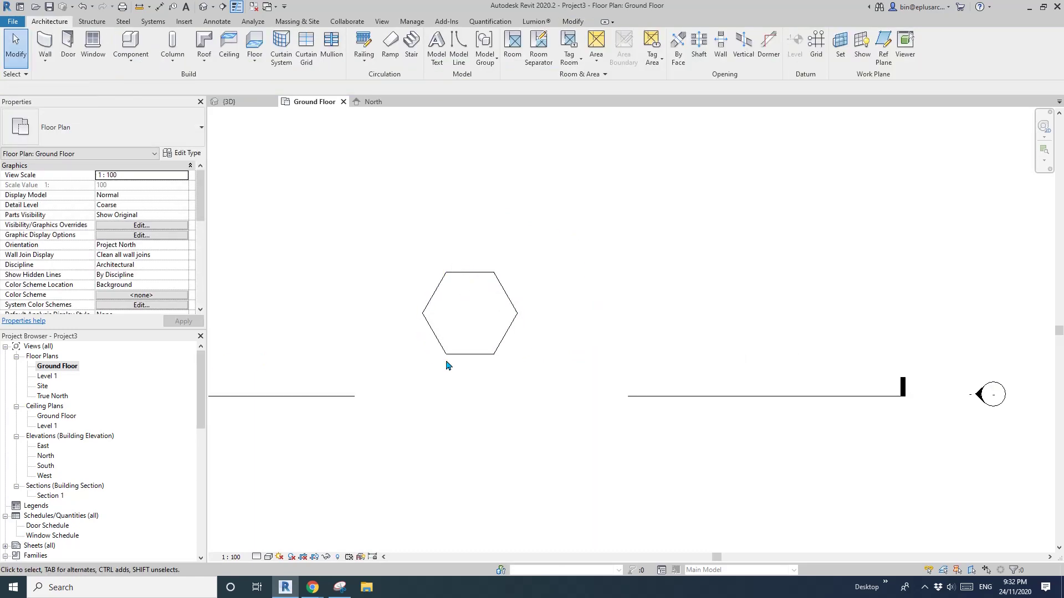
Add aligned dimensions between the hexagon's horizontal sides and between one pair of opposite slanted sides.
{"action": "scroll", "coordinate": [458, 316], "scroll_direction": "up", "scroll_amount": 3}
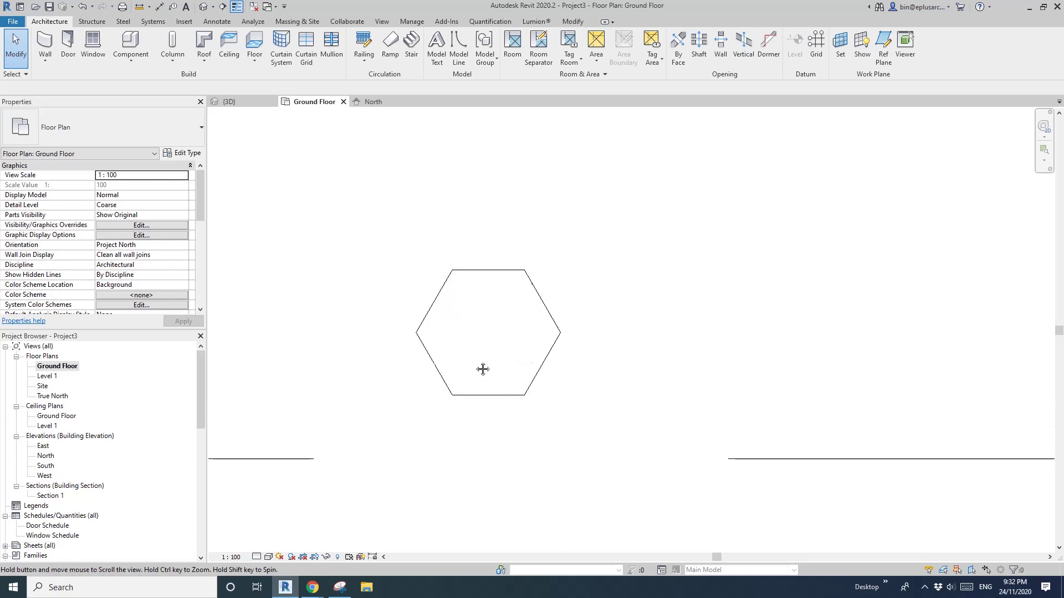
{"action": "key", "text": "d"}
{"action": "key", "text": "i"}
{"action": "left_click", "coordinate": [503, 402]}
{"action": "left_click", "coordinate": [514, 276]}
{"action": "left_click", "coordinate": [609, 286]}
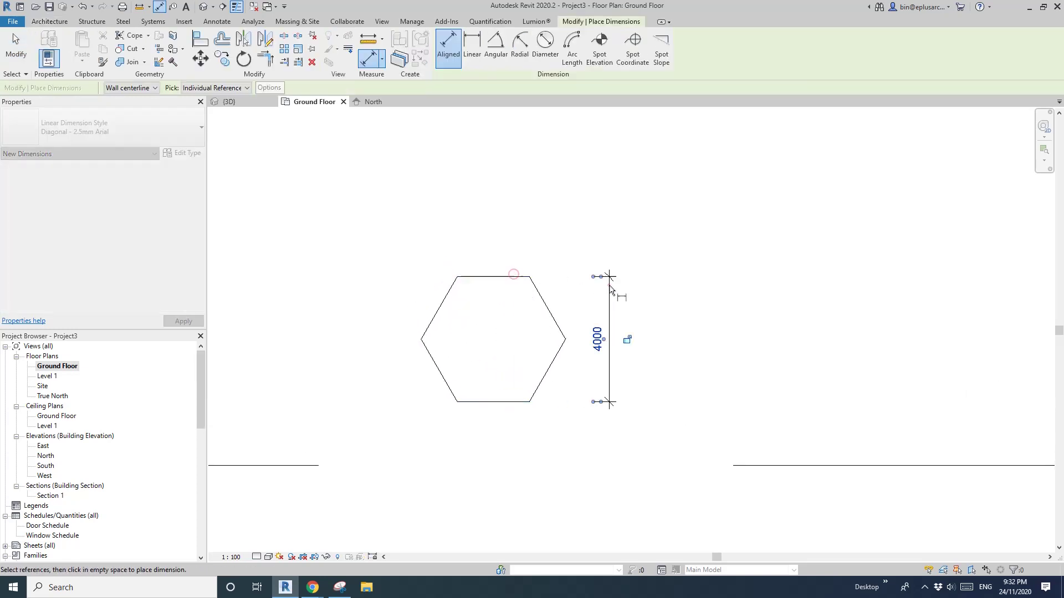
{"action": "left_click", "coordinate": [548, 309]}
{"action": "left_click", "coordinate": [435, 364]}
{"action": "left_click", "coordinate": [397, 237]}
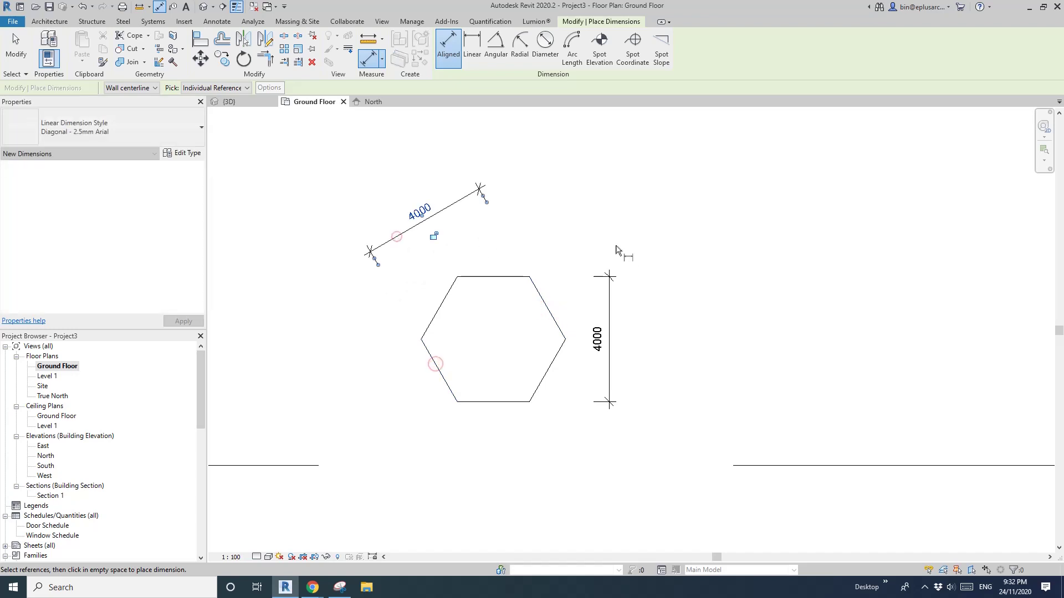
Delete both aligned dimensions from the hexagon.
{"action": "key", "text": "Escape"}
{"action": "key", "text": "Escape"}
{"action": "left_click", "coordinate": [482, 190]}
{"action": "key", "text": "Delete"}
{"action": "left_click", "coordinate": [610, 280]}
{"action": "key", "text": "Delete"}
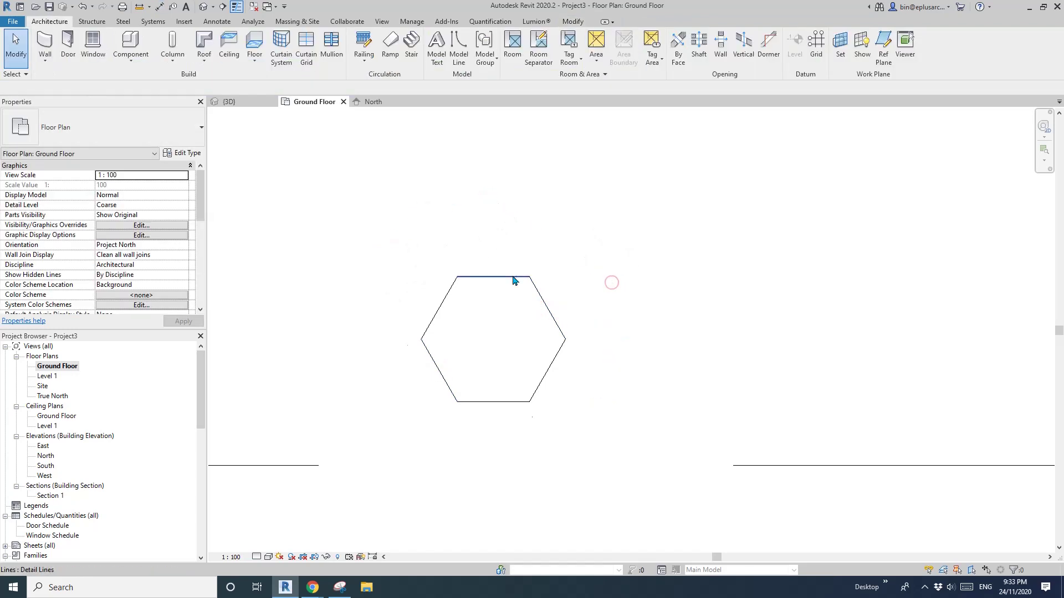
Load the hexagonal column family into the project, ready to place as a vertical structural column.
{"action": "scroll", "coordinate": [509, 269], "scroll_direction": "up", "scroll_amount": 1}
{"action": "left_click", "coordinate": [254, 102]}
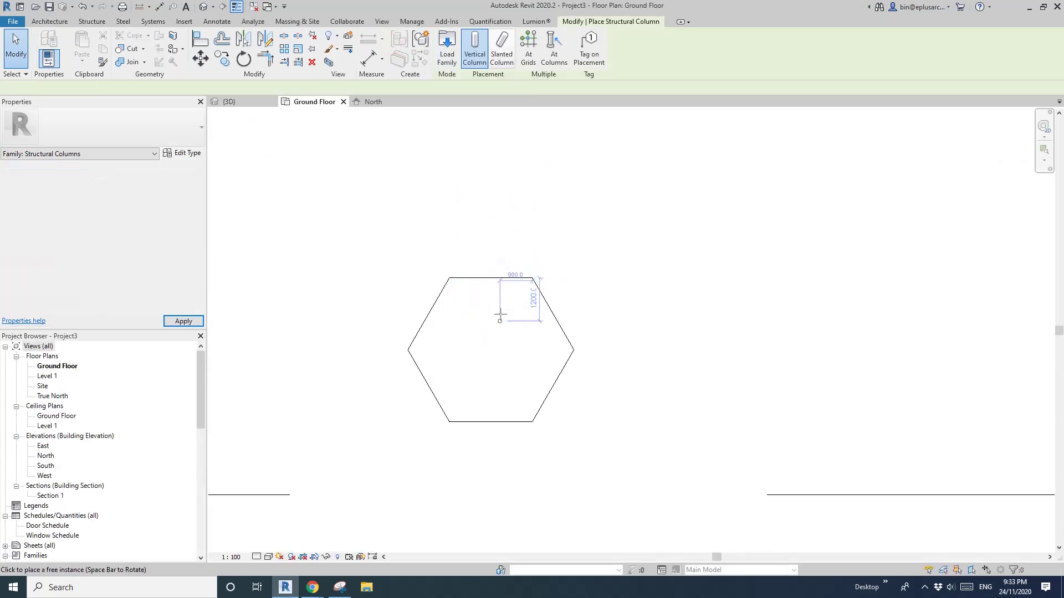
{"action": "scroll", "coordinate": [464, 329], "scroll_direction": "up", "scroll_amount": 2}
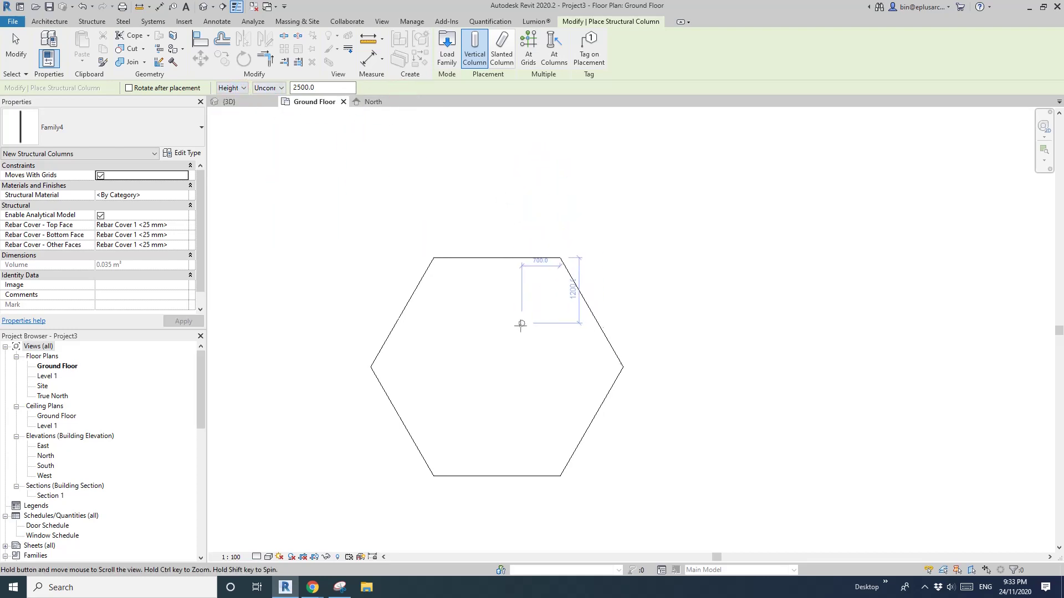
{"action": "scroll", "coordinate": [487, 282], "scroll_direction": "up", "scroll_amount": 1}
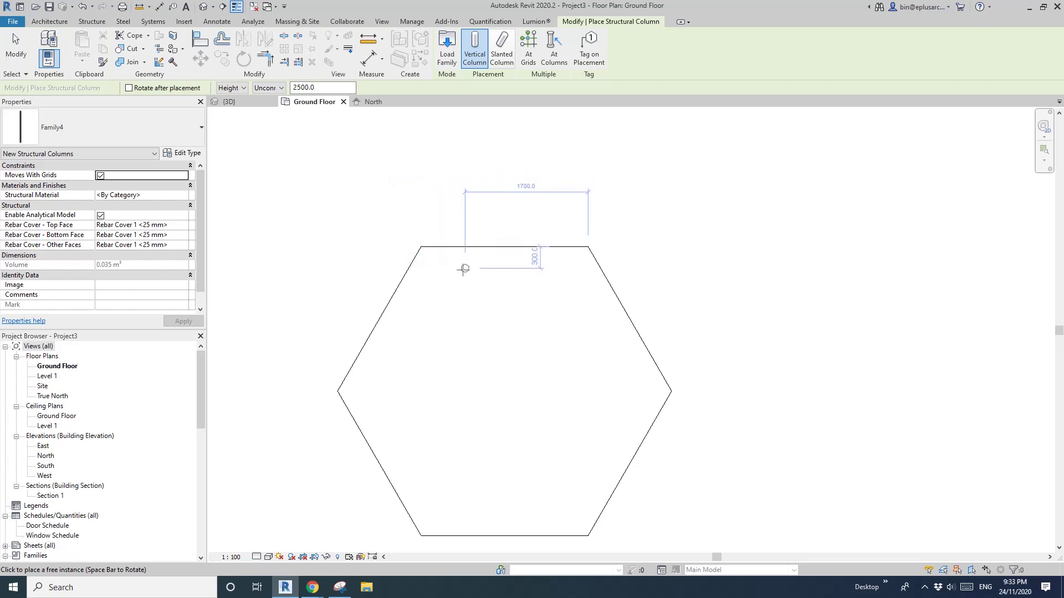
{"action": "middle_click_drag", "start_coordinate": [484, 266], "coordinate": [493, 259]}
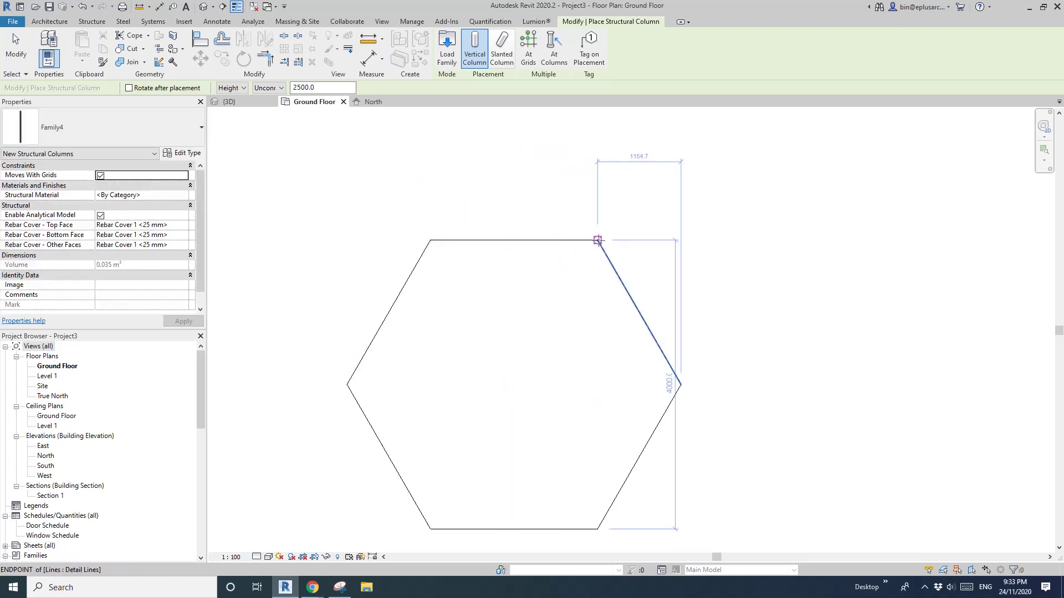
Place a Family4 structural column with an unconnected height of 2500 at each of the hexagon's six corners.
{"action": "left_click", "coordinate": [430, 240]}
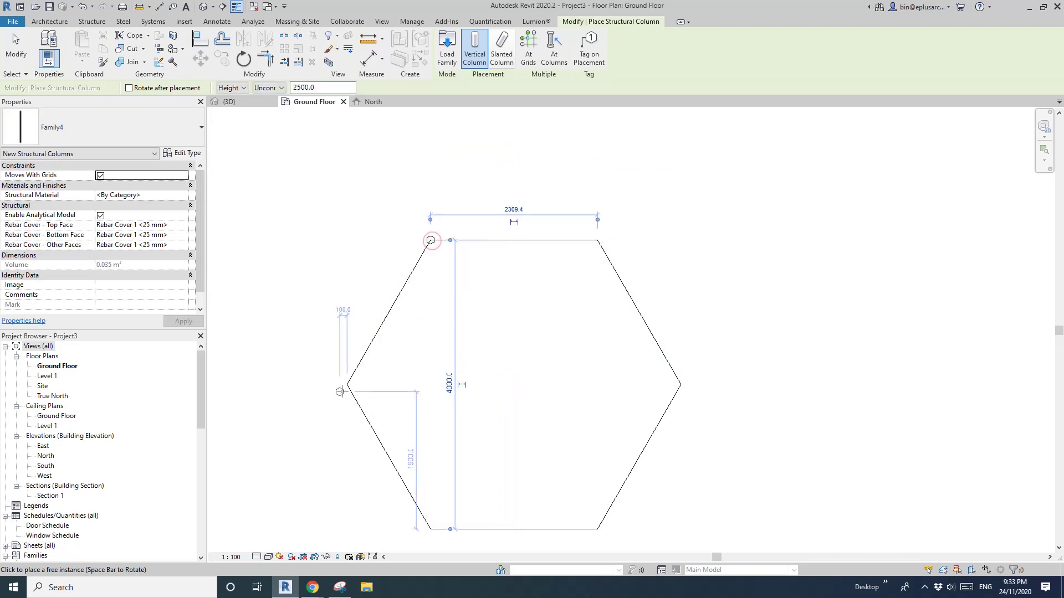
{"action": "left_click", "coordinate": [348, 384]}
{"action": "scroll", "coordinate": [347, 384], "scroll_direction": "up", "scroll_amount": 1}
{"action": "left_click", "coordinate": [443, 550]}
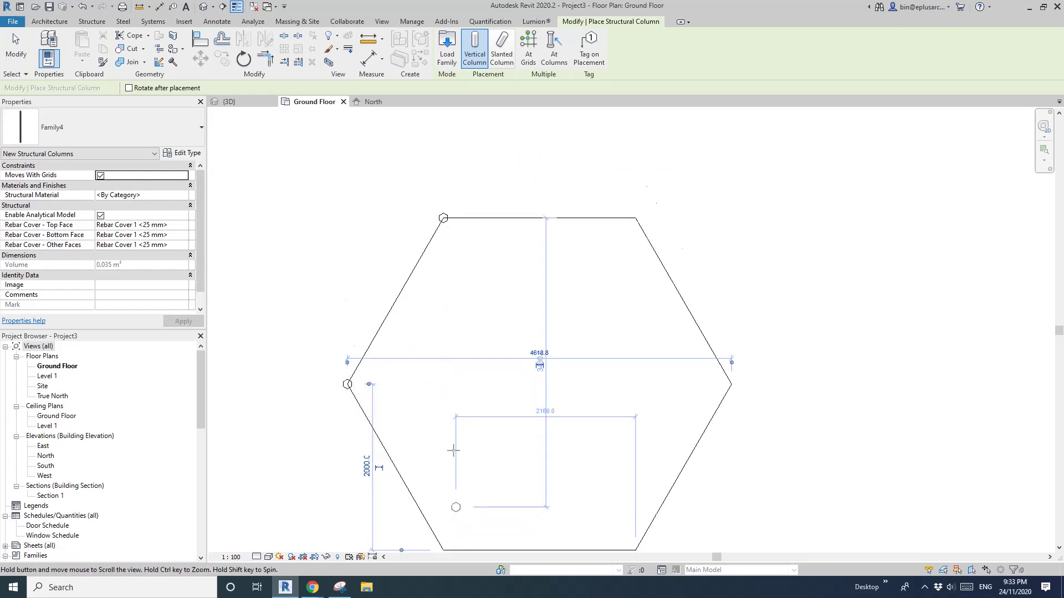
{"action": "middle_click_drag", "start_coordinate": [443, 550], "coordinate": [434, 451]}
{"action": "left_click", "coordinate": [627, 451]}
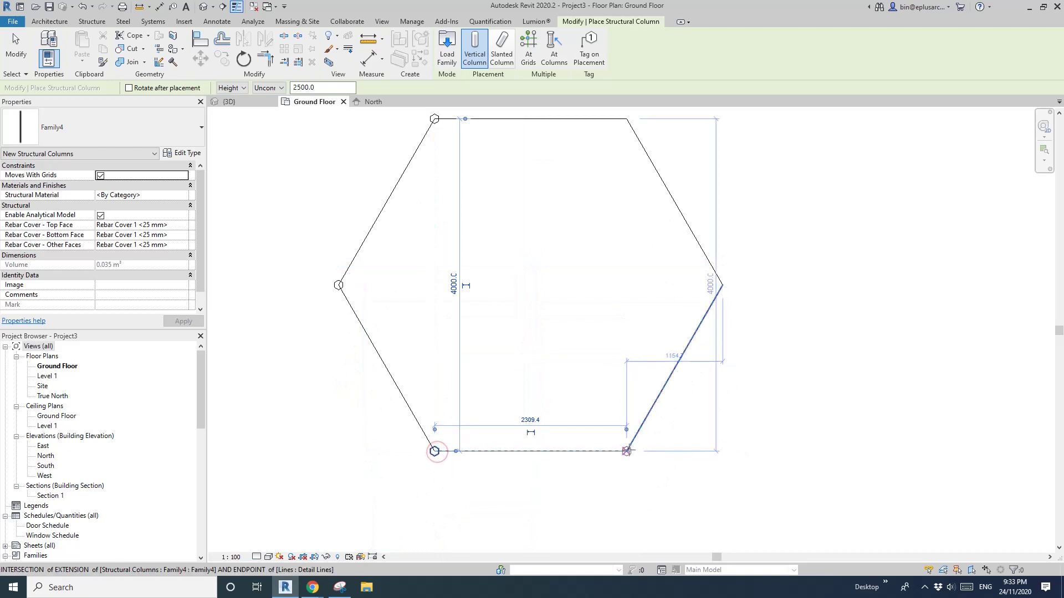
{"action": "left_click", "coordinate": [721, 284]}
{"action": "middle_click_drag", "start_coordinate": [667, 257], "coordinate": [643, 313]}
{"action": "left_click", "coordinate": [630, 223]}
{"action": "scroll", "coordinate": [656, 339], "scroll_direction": "down", "scroll_amount": 1}
{"action": "key", "text": "Escape"}
{"action": "key", "text": "Escape"}
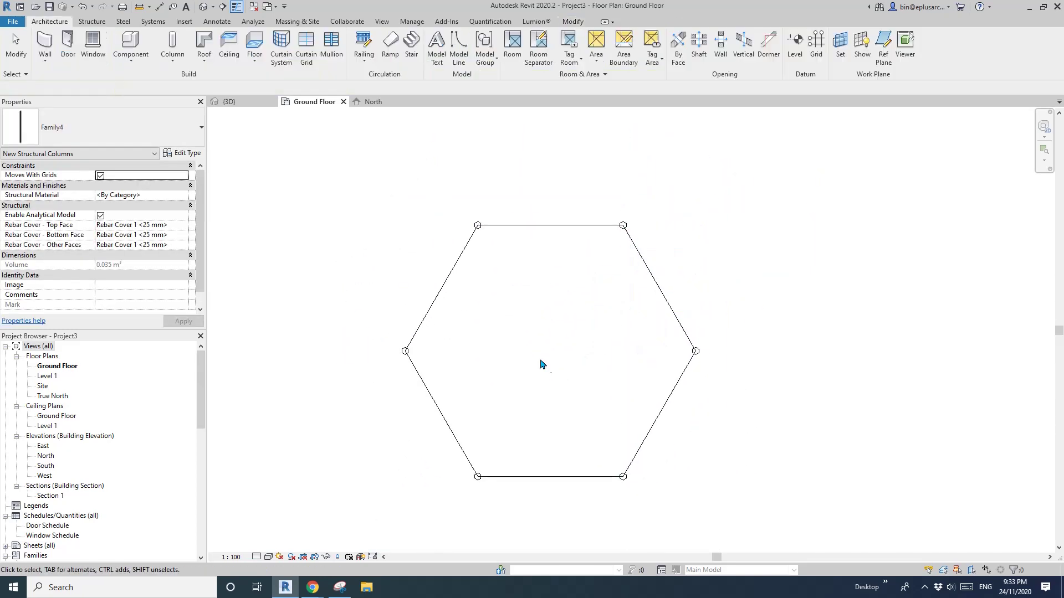
Copy the column at the hexagon's upper-right corner to the midpoint of its upper side.
{"action": "left_click", "coordinate": [624, 225]}
{"action": "scroll", "coordinate": [622, 226], "scroll_direction": "up", "scroll_amount": 1}
{"action": "key", "text": "m"}
{"action": "key", "text": "v"}
{"action": "left_click", "coordinate": [622, 225]}
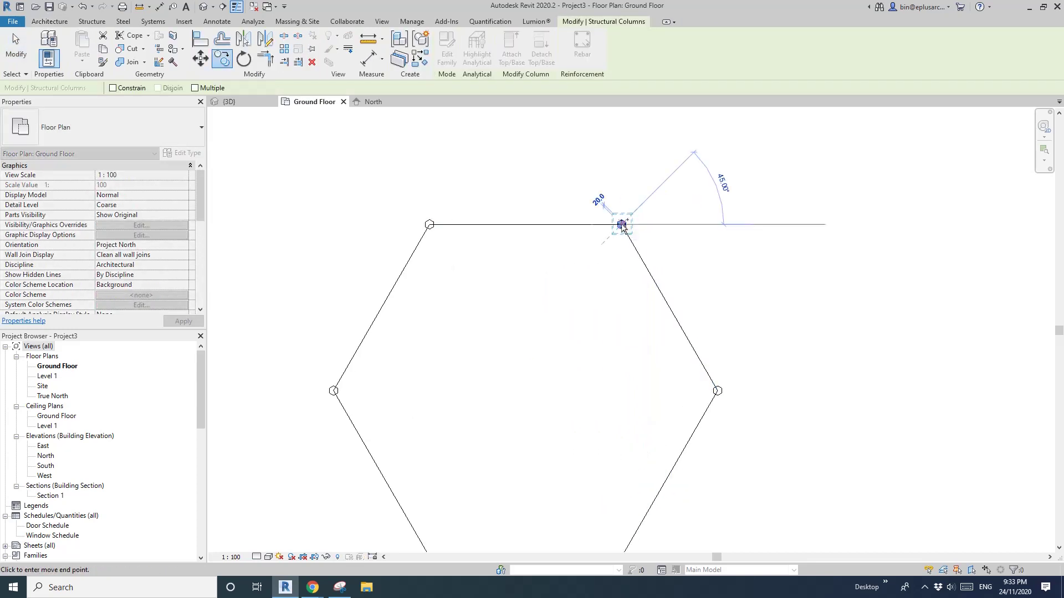
{"action": "left_click", "coordinate": [527, 224]}
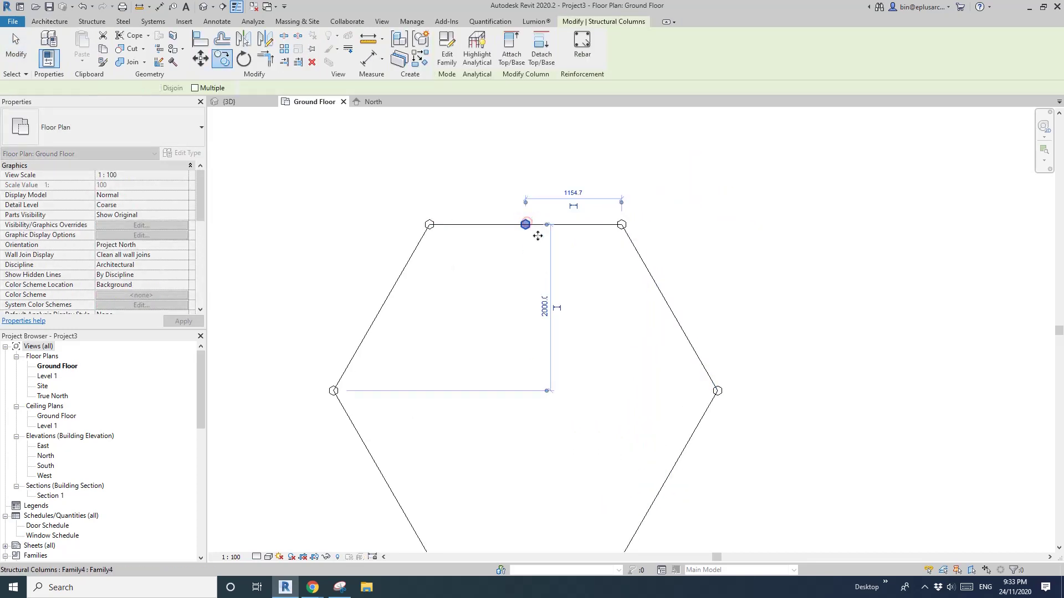
{"action": "middle_click_drag", "start_coordinate": [542, 246], "coordinate": [541, 224]}
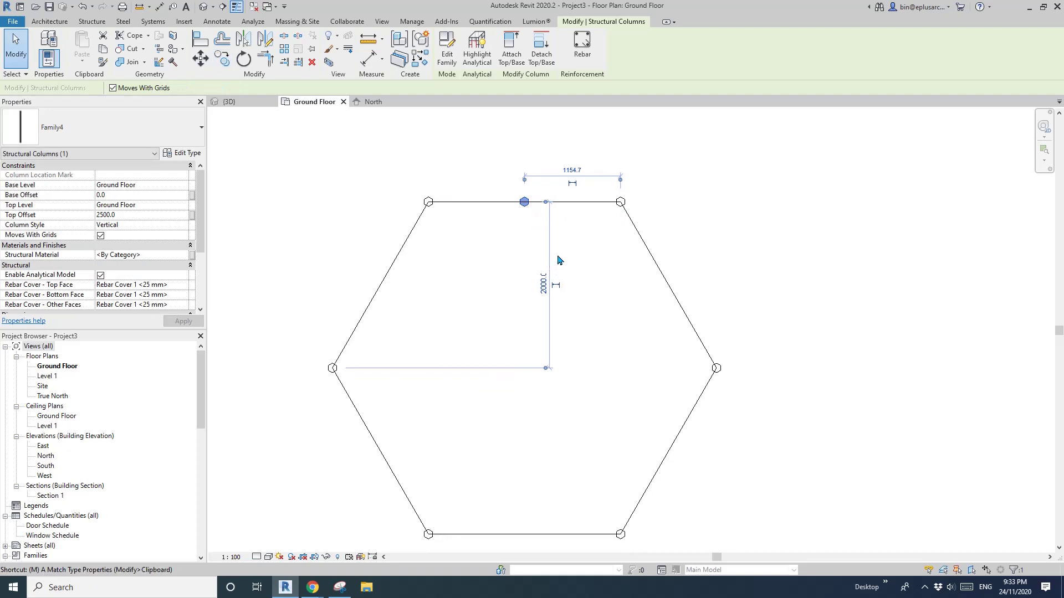
{"action": "key", "text": "m"}
{"action": "key", "text": "v"}
{"action": "left_click", "coordinate": [574, 202]}
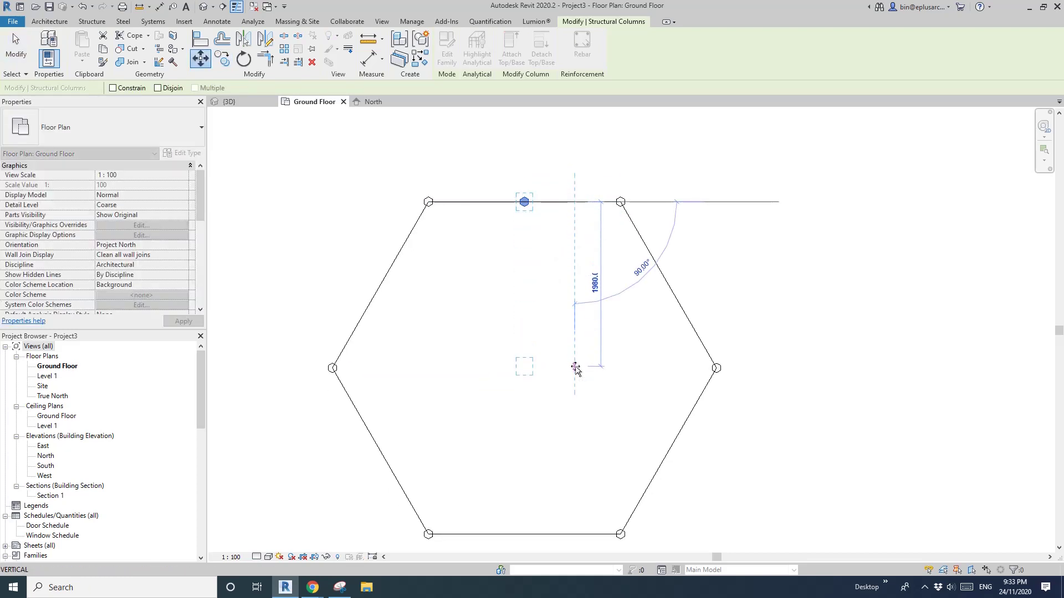
{"action": "key", "text": "shift"}
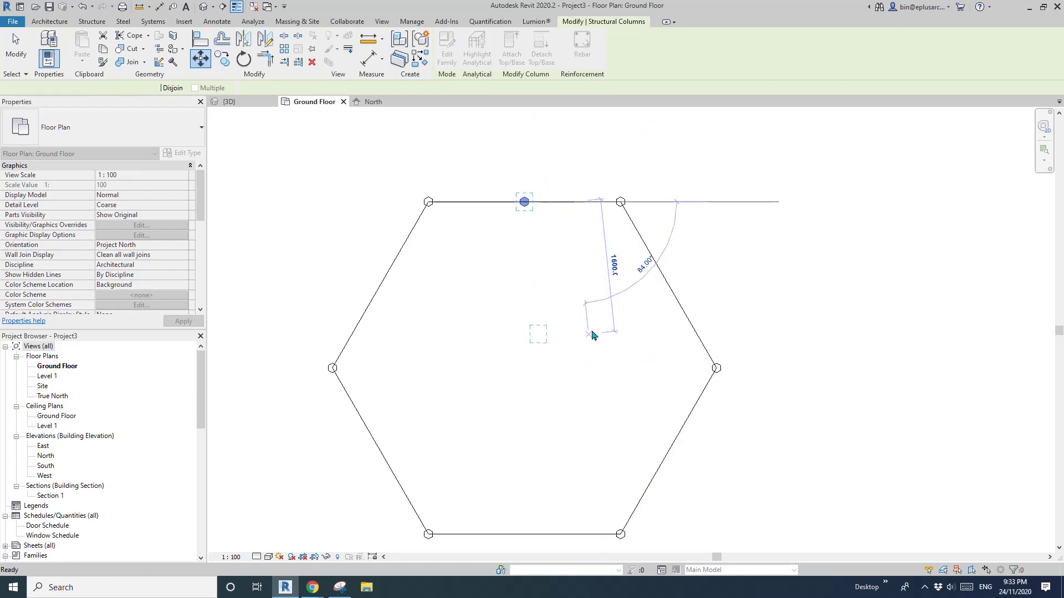
{"action": "key", "text": "Escape"}
{"action": "key", "text": "Escape"}
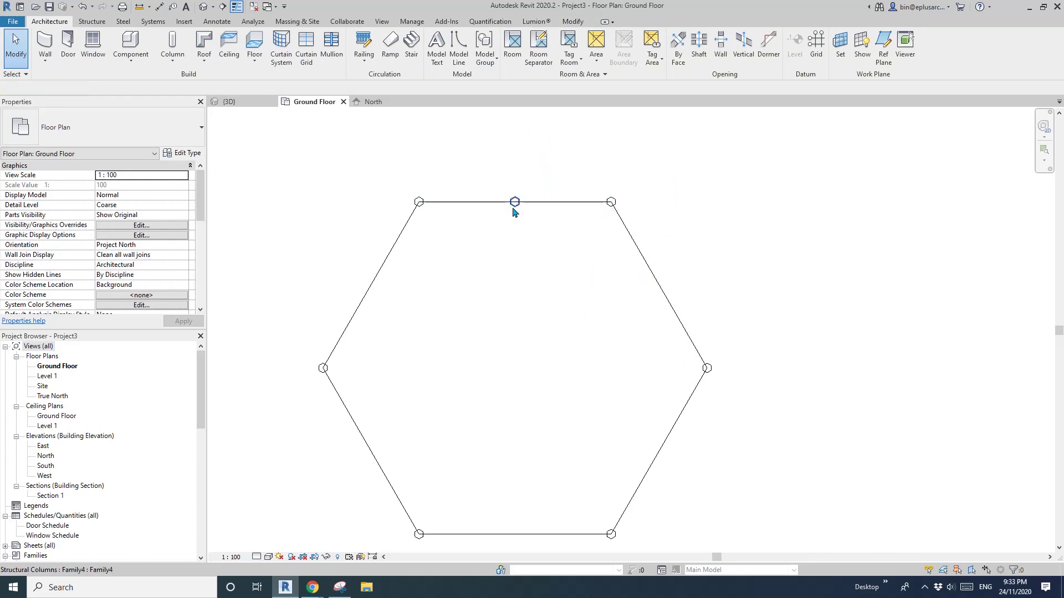
Align the copied column with the horizontal centre line of the column at the hexagon's right corner.
{"action": "left_click", "coordinate": [514, 210]}
{"action": "middle_click_drag", "start_coordinate": [577, 297], "coordinate": [566, 287]}
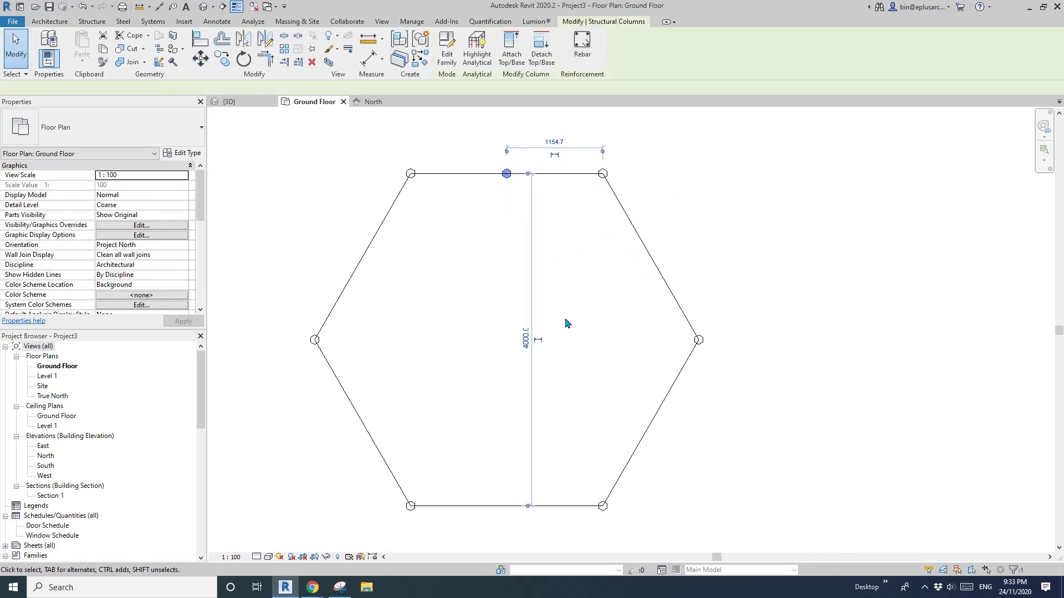
{"action": "key", "text": "a"}
{"action": "key", "text": "l"}
{"action": "scroll", "coordinate": [706, 322], "scroll_direction": "up", "scroll_amount": 2}
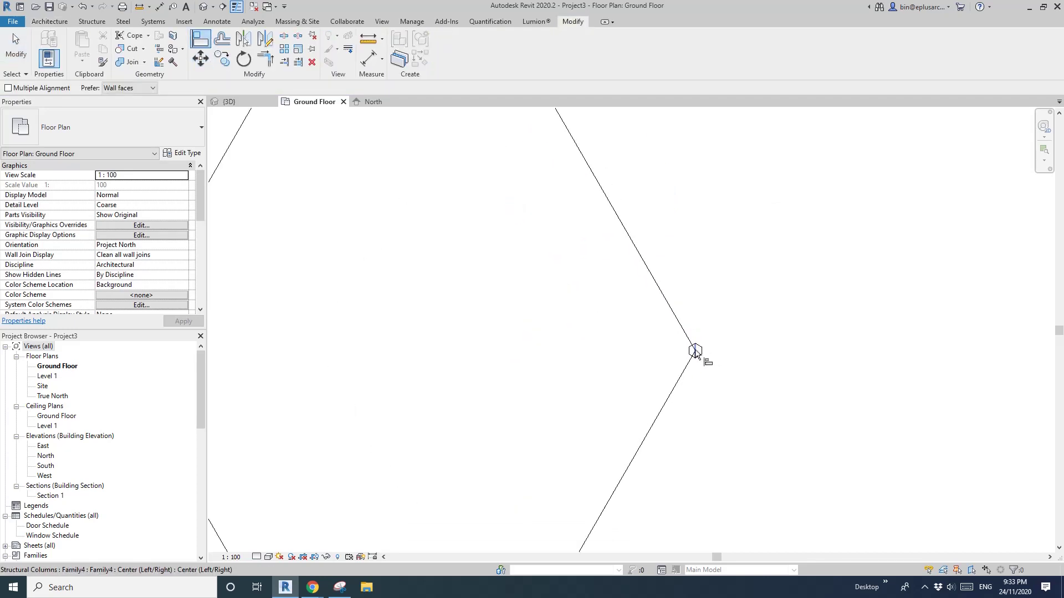
{"action": "left_click", "coordinate": [695, 353]}
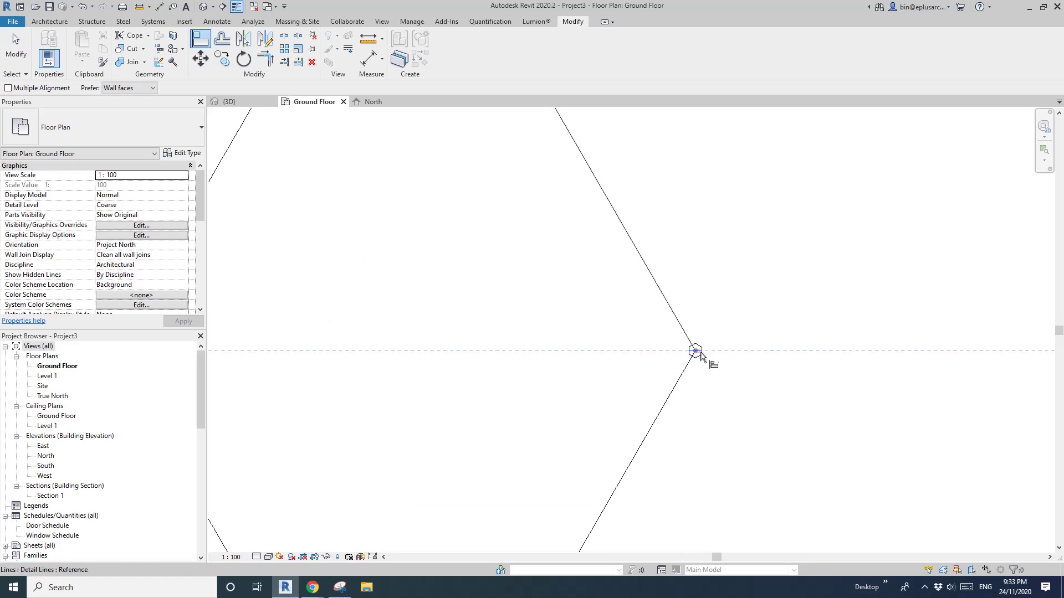
{"action": "scroll", "coordinate": [695, 354], "scroll_direction": "down", "scroll_amount": 2}
{"action": "scroll", "coordinate": [534, 214], "scroll_direction": "up", "scroll_amount": 1}
{"action": "left_click", "coordinate": [538, 209]}
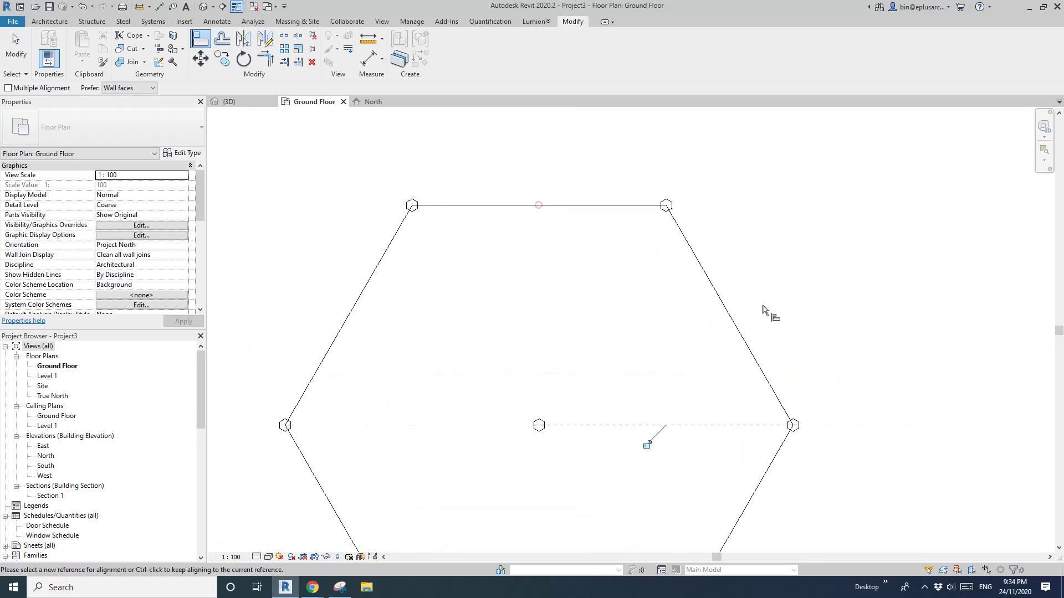
{"action": "key", "text": "Escape"}
{"action": "key", "text": "Escape"}
Delete all the hexagon's detail lines and show the columns in the default 3D view.
{"action": "scroll", "coordinate": [637, 310], "scroll_direction": "down", "scroll_amount": 2}
{"action": "middle_click_drag", "start_coordinate": [530, 423], "coordinate": [525, 383]}
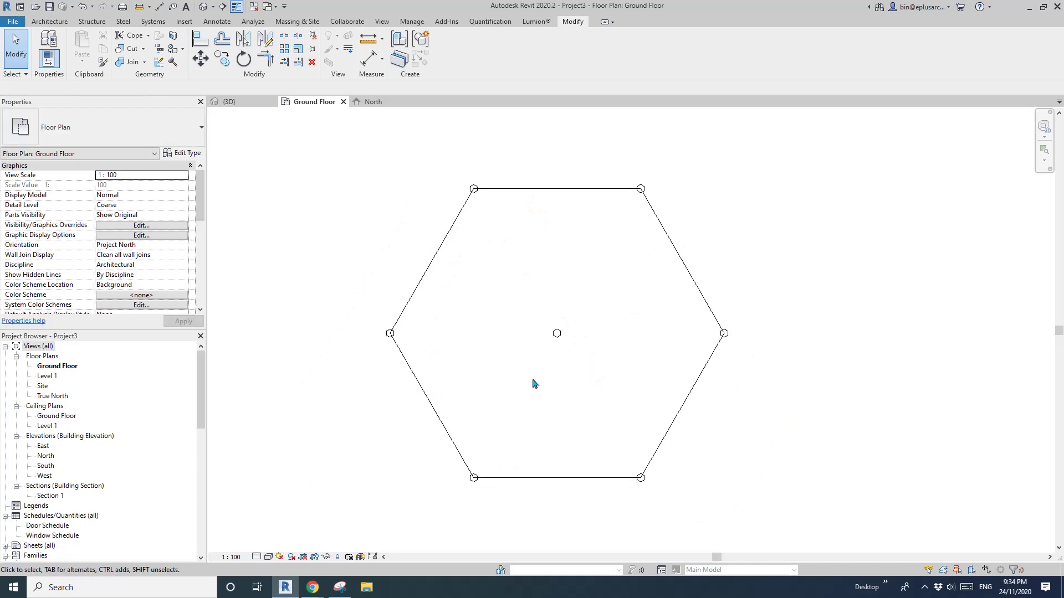
{"action": "middle_click_drag", "start_coordinate": [428, 226], "coordinate": [423, 233]}
{"action": "key", "text": "Tab"}
{"action": "left_click", "coordinate": [523, 200]}
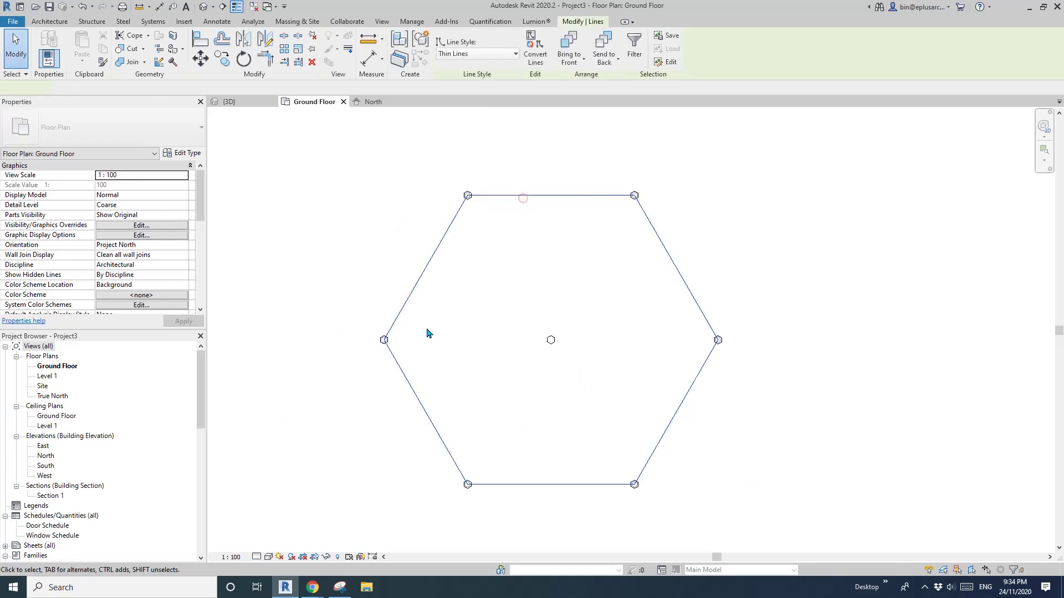
{"action": "key", "text": "d"}
{"action": "key", "text": "e"}
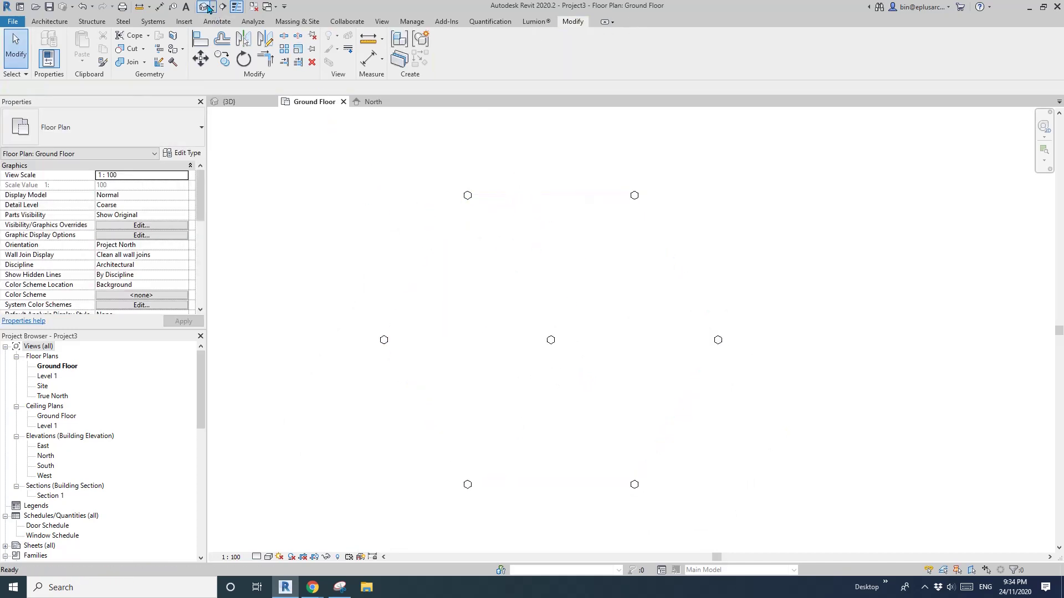
{"action": "left_click", "coordinate": [208, 7]}
{"action": "scroll", "coordinate": [615, 294], "scroll_direction": "up", "scroll_amount": 4}
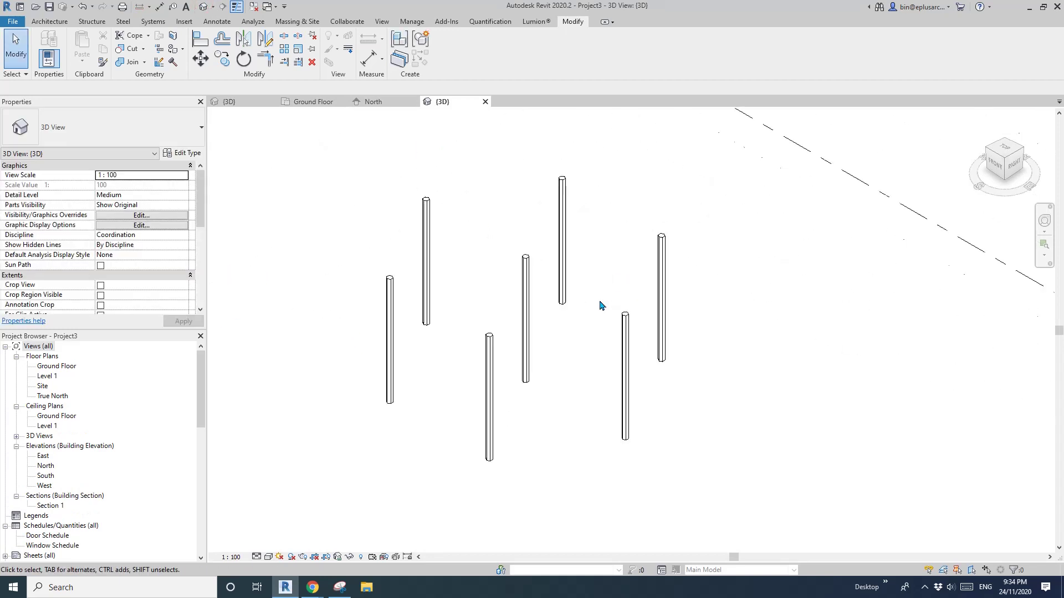
Check the column proportions in the reference photo in Gmail, and set the central column's base offset to 2000 and top offset to 4000.
{"action": "middle_click_drag", "start_coordinate": [549, 328], "coordinate": [486, 352]}
{"action": "left_click", "coordinate": [525, 294]}
{"action": "mouse_move", "coordinate": [313, 592]}
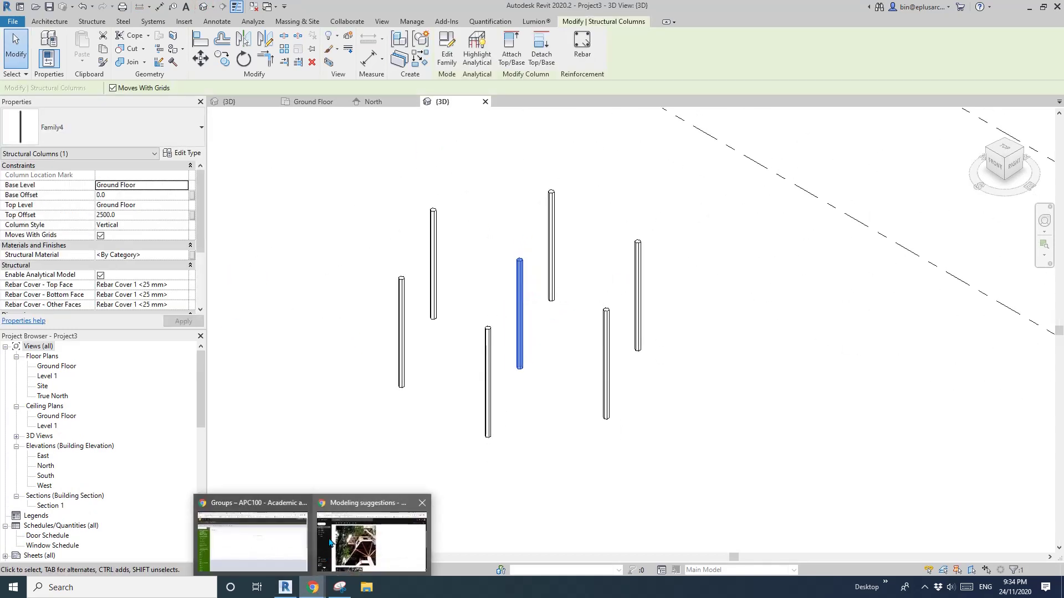
{"action": "left_click", "coordinate": [355, 545]}
{"action": "scroll", "coordinate": [327, 464], "scroll_direction": "down", "scroll_amount": 6}
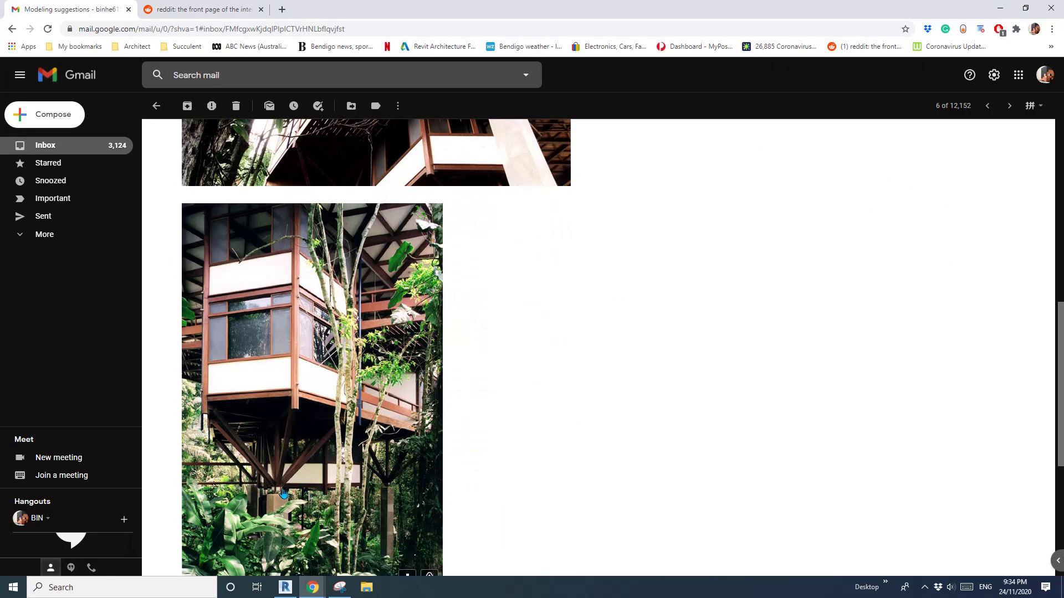
{"action": "left_click", "coordinate": [285, 588]}
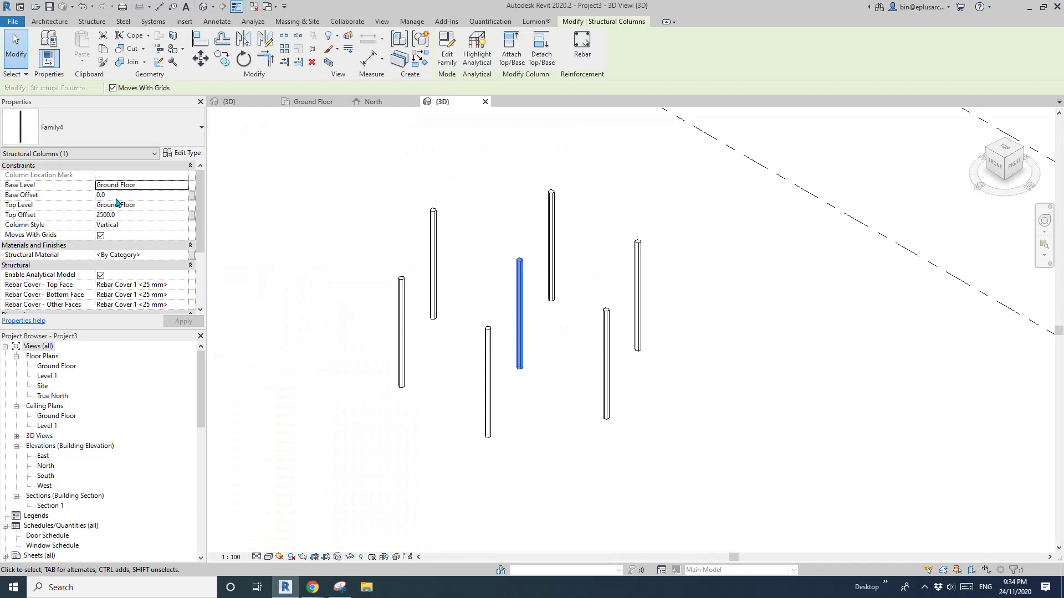
{"action": "left_click", "coordinate": [125, 195]}
{"action": "type", "text": "200"}
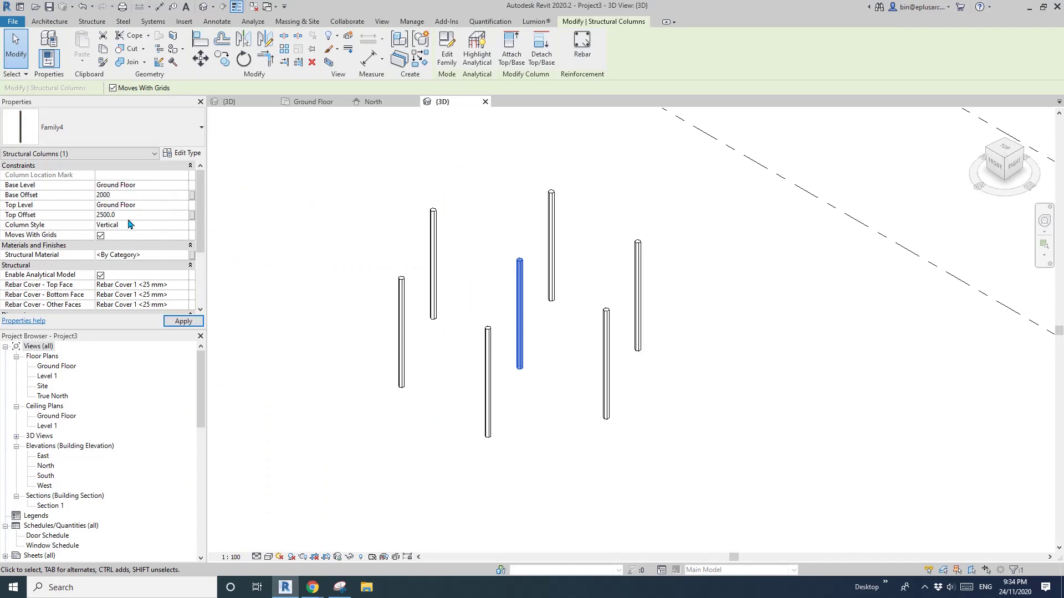
{"action": "left_click", "coordinate": [128, 219]}
{"action": "type", "text": "4000"}
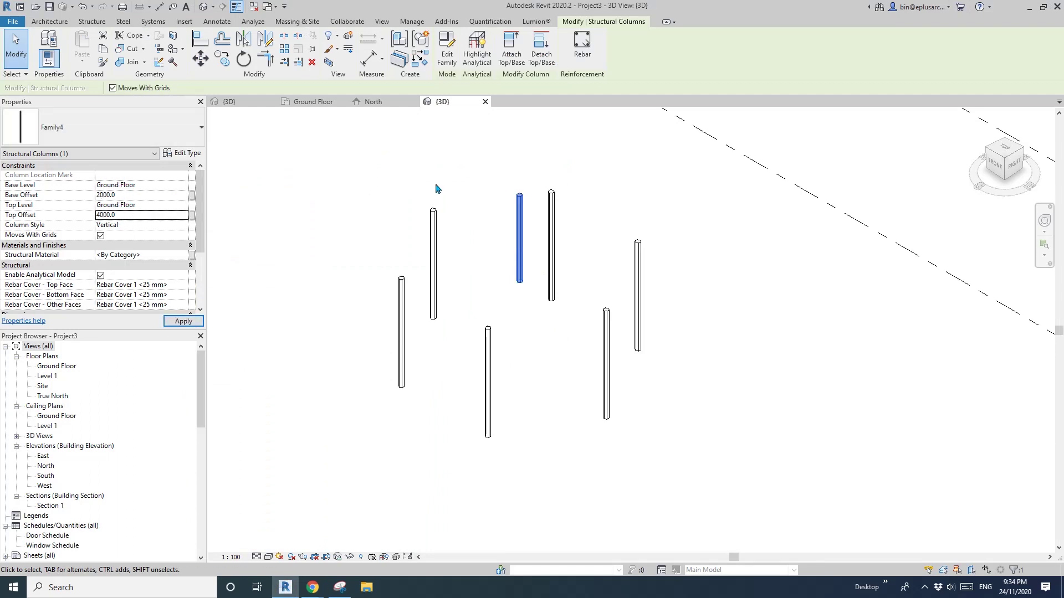
Set the top offset of the six outer columns around the central one to 7000.
{"action": "middle_click_drag", "start_coordinate": [571, 268], "coordinate": [560, 287]}
{"action": "left_click_drag", "start_coordinate": [685, 244], "coordinate": [534, 373]}
{"action": "left_click_drag", "start_coordinate": [507, 387], "coordinate": [355, 389], "text": "ctrl"}
{"action": "left_click_drag", "start_coordinate": [444, 268], "coordinate": [391, 284], "text": "ctrl"}
{"action": "middle_click_drag", "start_coordinate": [460, 300], "coordinate": [451, 304]}
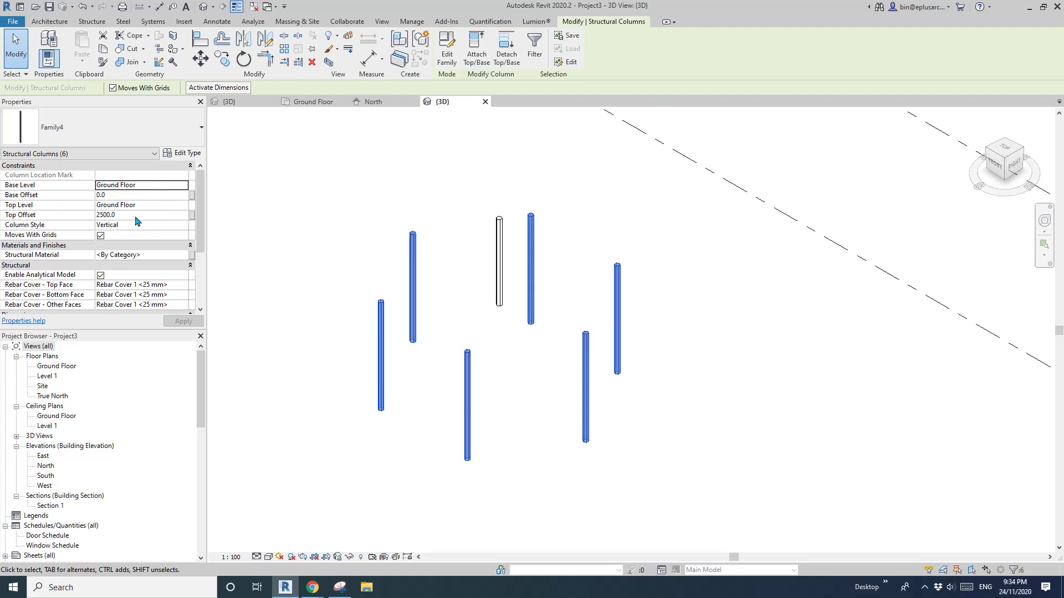
{"action": "left_click", "coordinate": [136, 217]}
{"action": "type", "text": "70"}
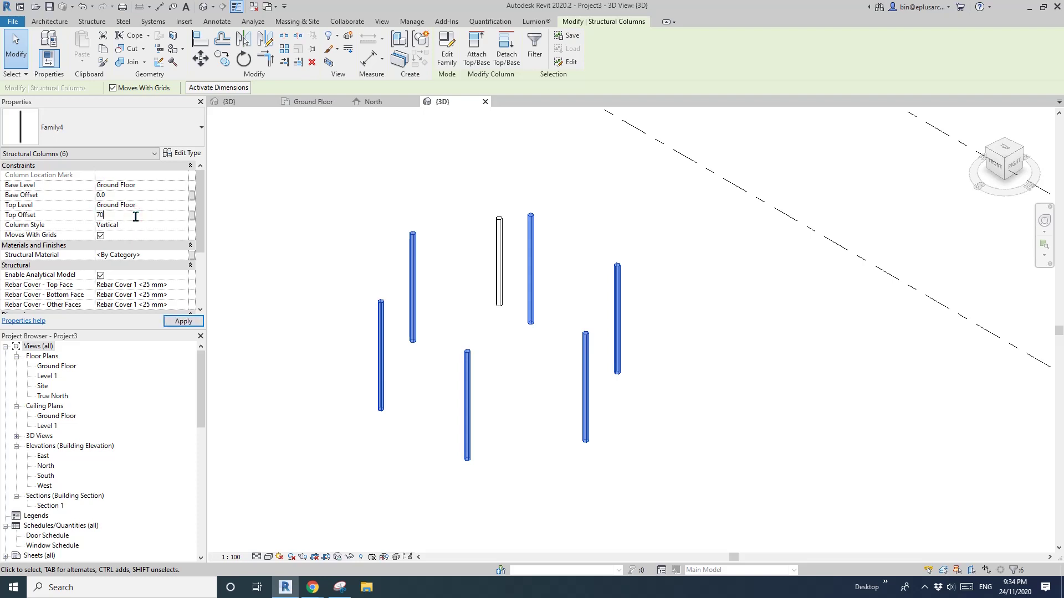
{"action": "key", "text": "Return"}
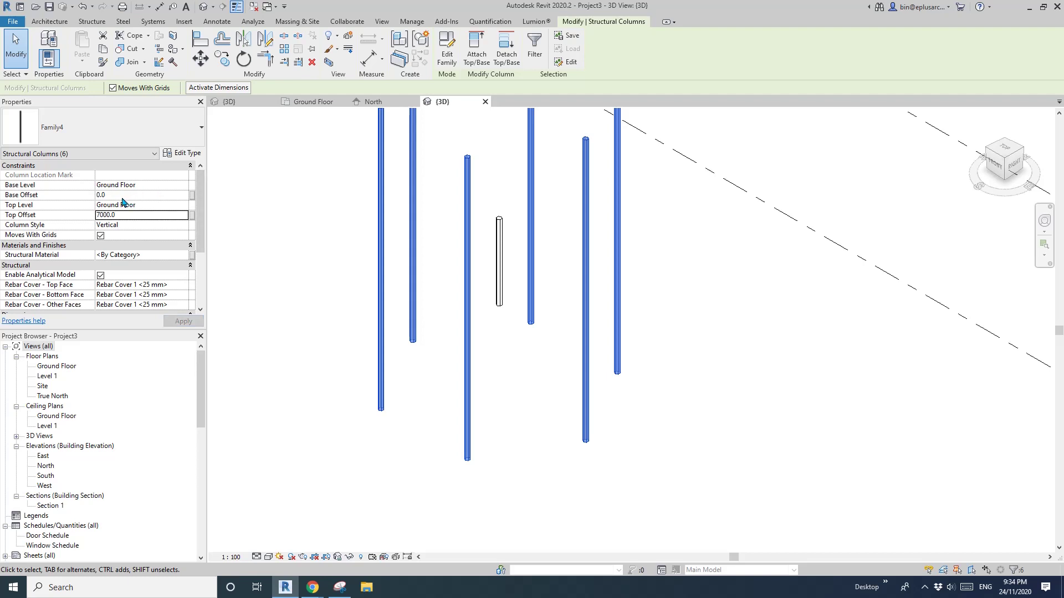
Compare the outer posts with the reference photo in Gmail and set the six outer columns' base offset to 3700.
{"action": "mouse_move", "coordinate": [317, 588]}
{"action": "left_click", "coordinate": [370, 543]}
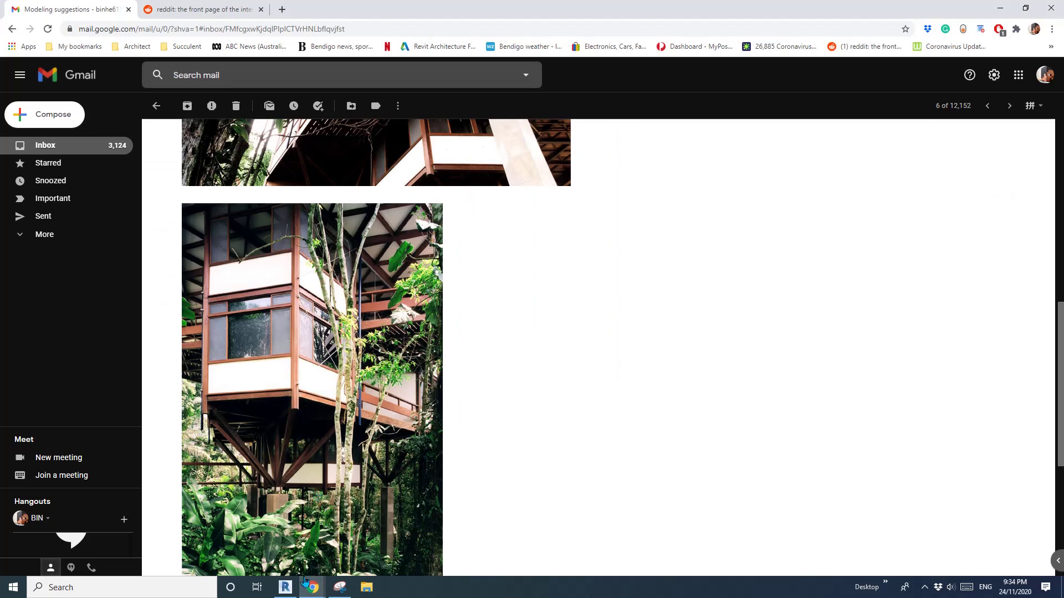
{"action": "left_click", "coordinate": [285, 586]}
{"action": "left_click", "coordinate": [121, 195]}
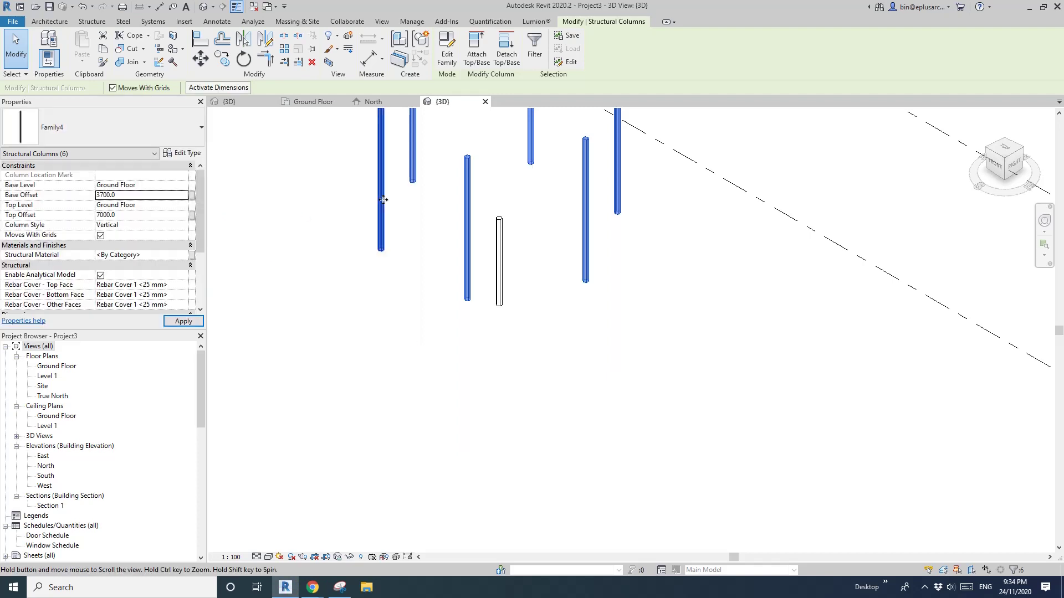
{"action": "left_click", "coordinate": [413, 240]}
Inspect the raised columns in 3D and compare them with the post below the braces in the Gmail reference photo.
{"action": "scroll", "coordinate": [413, 240], "scroll_direction": "down", "scroll_amount": 2}
{"action": "middle_click_drag", "start_coordinate": [413, 240], "coordinate": [464, 310]}
{"action": "middle_click_drag", "start_coordinate": [501, 327], "coordinate": [477, 321], "text": "shift"}
{"action": "mouse_move", "coordinate": [313, 592]}
{"action": "left_click", "coordinate": [365, 552]}
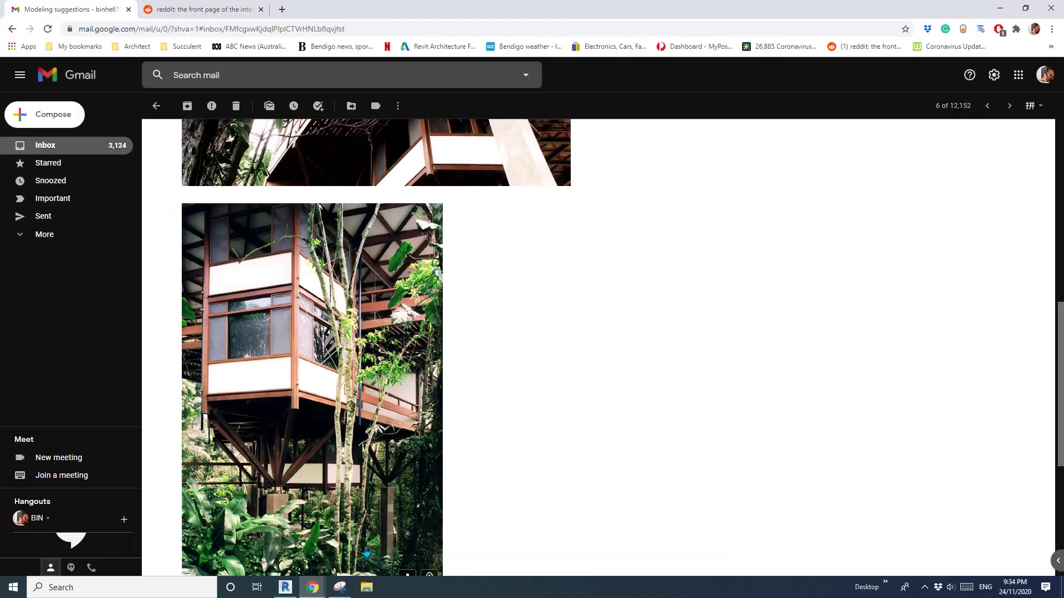
{"action": "scroll", "coordinate": [324, 445], "scroll_direction": "down", "scroll_amount": 2}
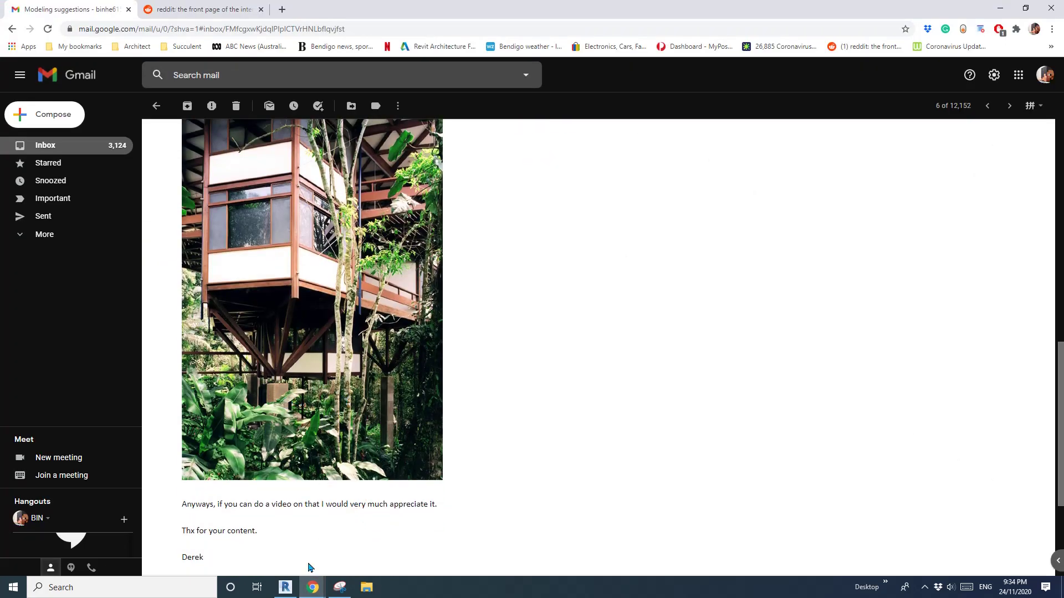
{"action": "left_click", "coordinate": [285, 587]}
Paste a copy of the central column aligned to the same place, with base offset 0 and top offset 2000.
{"action": "left_click", "coordinate": [510, 318]}
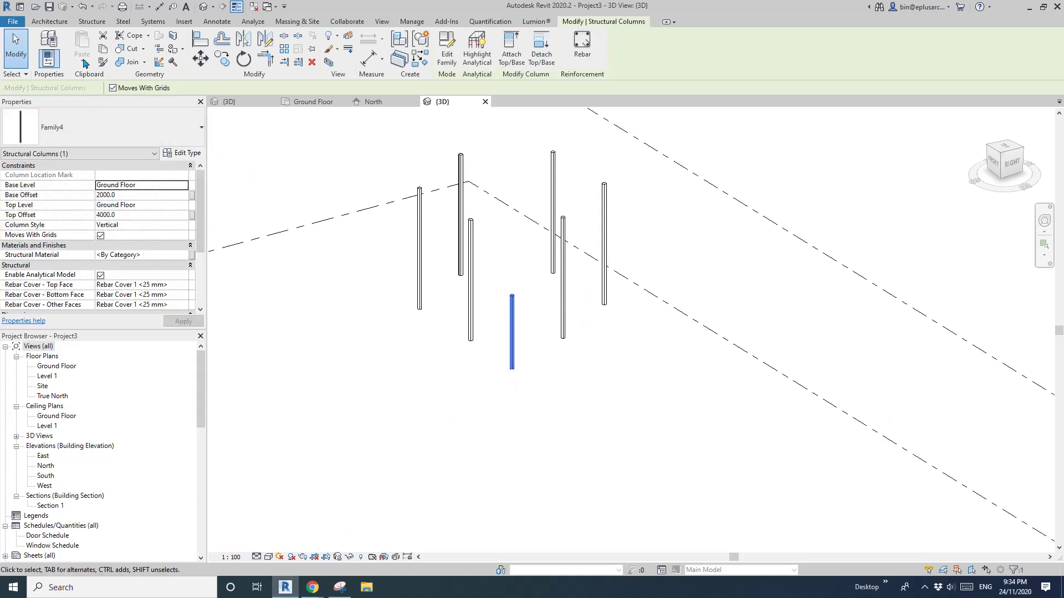
{"action": "left_click", "coordinate": [543, 352]}
{"action": "left_click", "coordinate": [514, 329]}
{"action": "left_click", "coordinate": [82, 60]}
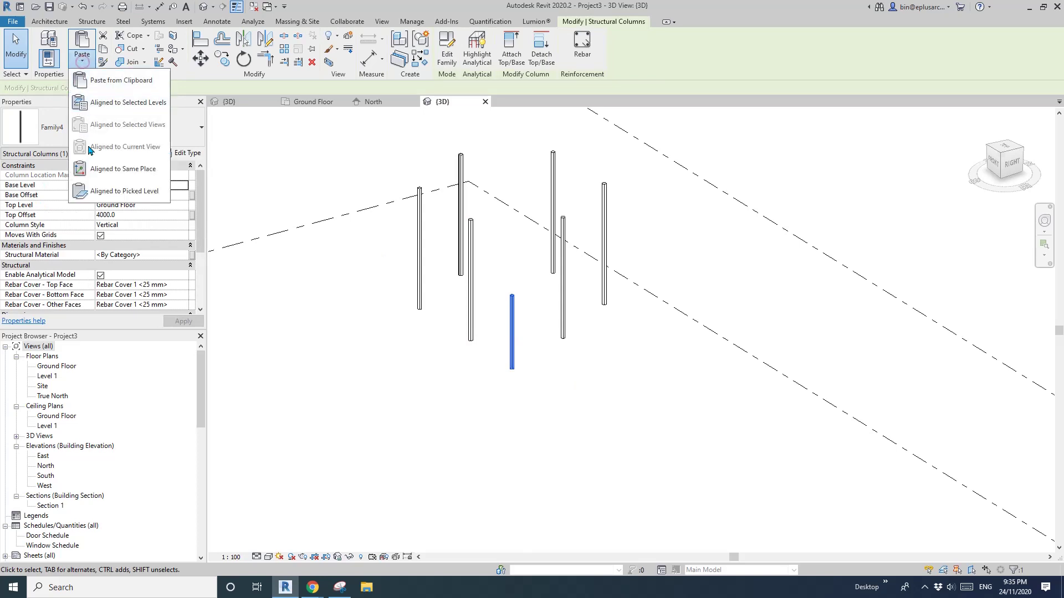
{"action": "left_click", "coordinate": [133, 173]}
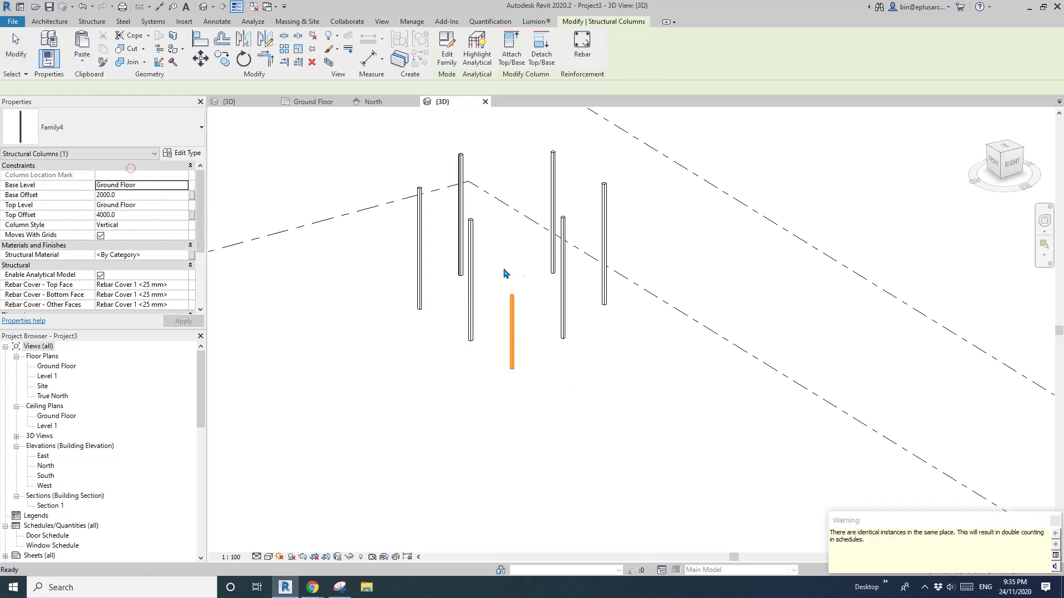
{"action": "left_click", "coordinate": [140, 195]}
{"action": "type", "text": "0"}
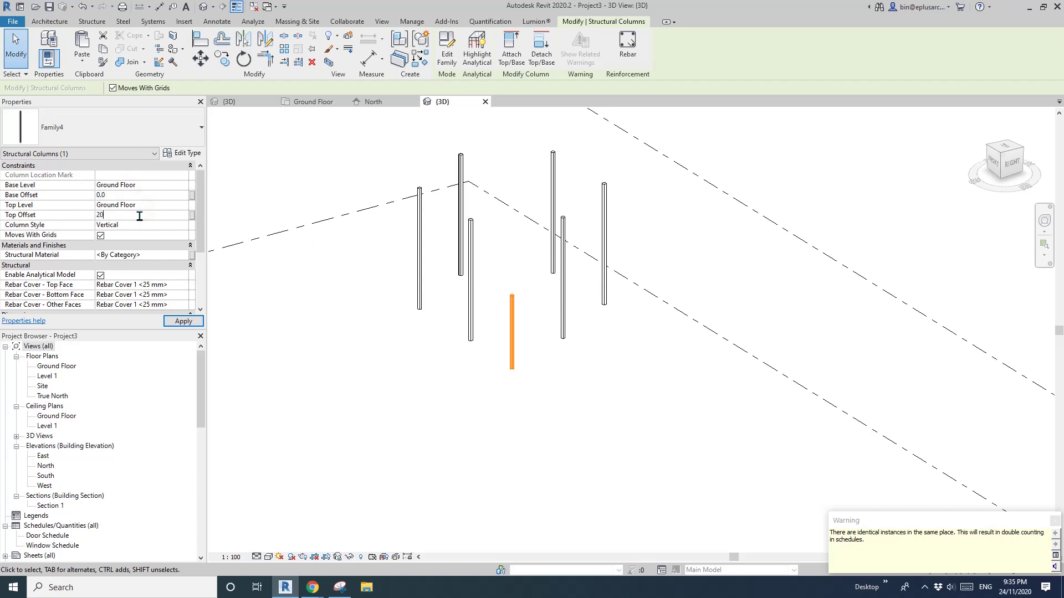
Duplicate the lower central column's type as Family4 2 and set its Width to 300.
{"action": "left_click", "coordinate": [181, 154]}
{"action": "left_click", "coordinate": [182, 155]}
{"action": "left_click", "coordinate": [527, 131]}
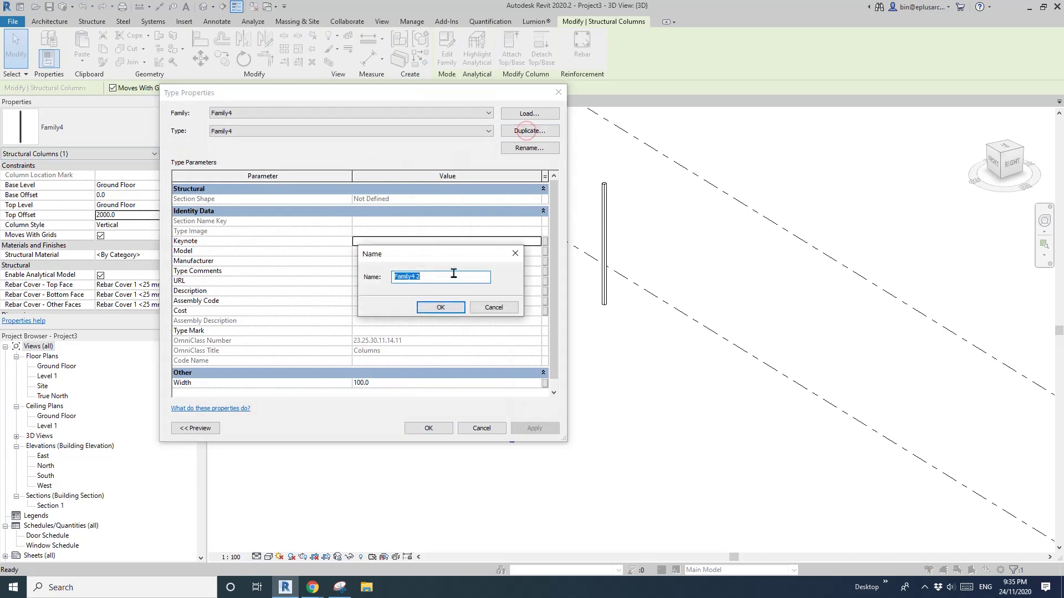
{"action": "left_click", "coordinate": [440, 308]}
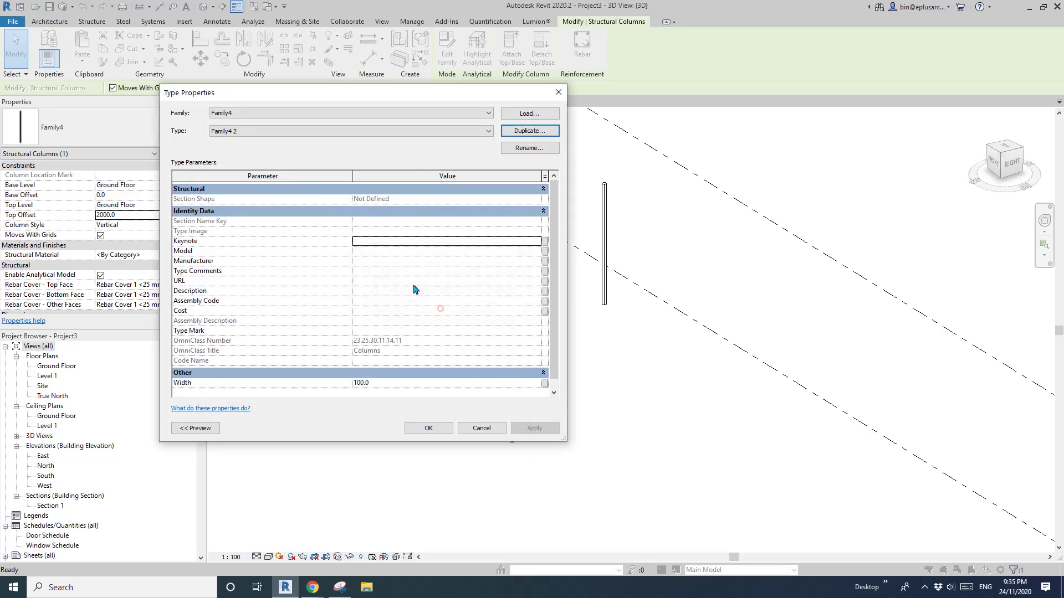
{"action": "left_click", "coordinate": [397, 383]}
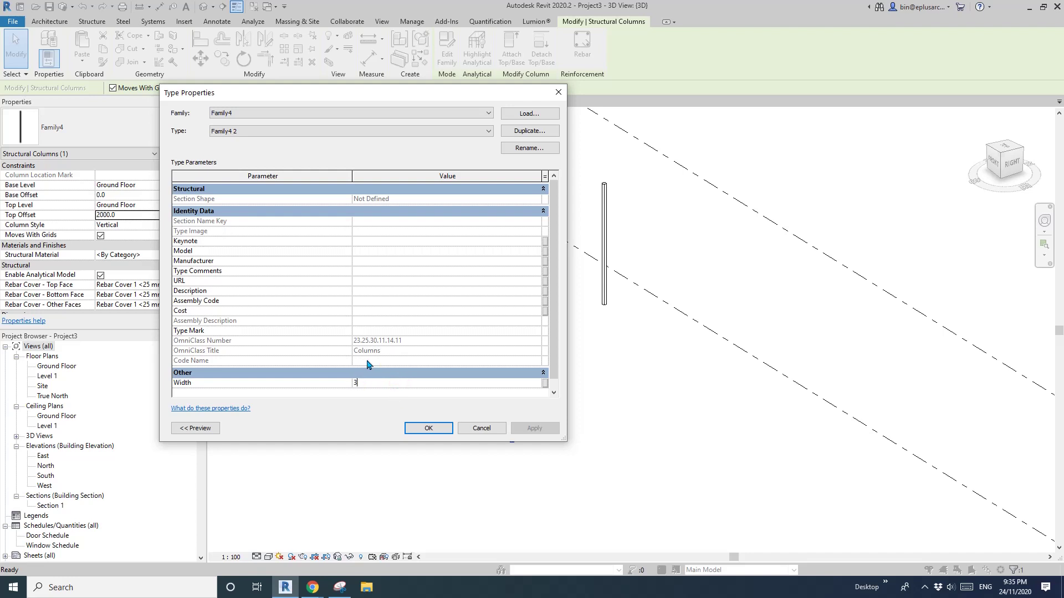
{"action": "left_click", "coordinate": [426, 428]}
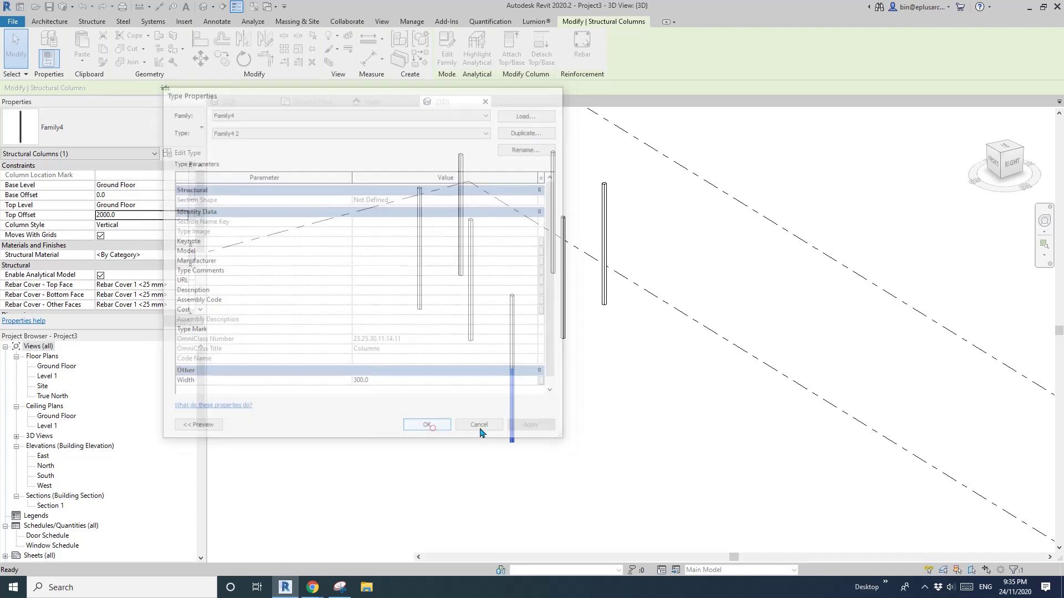
Inspect the thick lower column in 3D and study how the diagonal braces meet the post in the Gmail reference photo.
{"action": "left_click", "coordinate": [560, 409]}
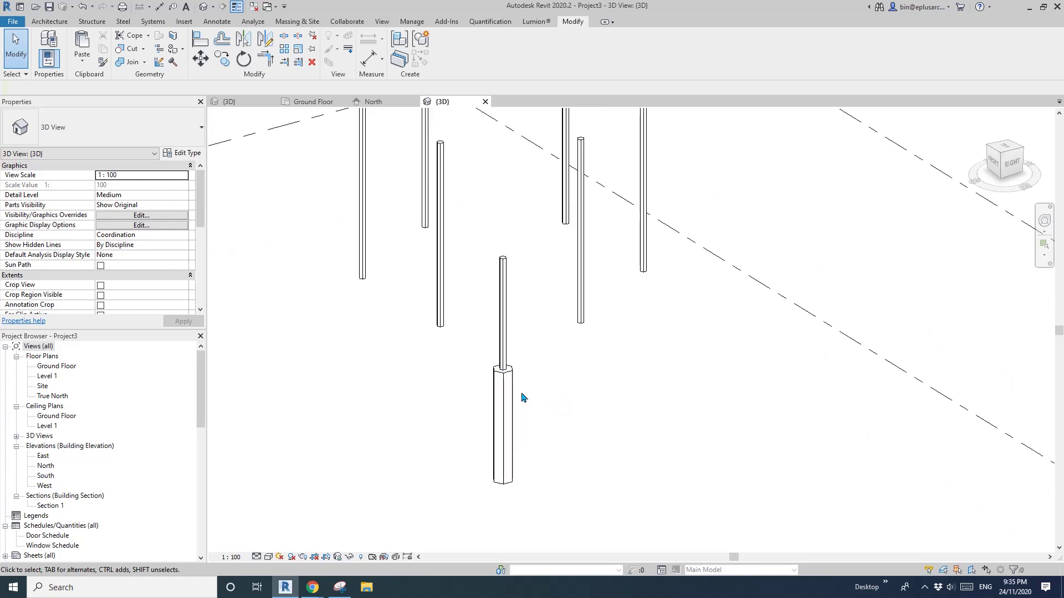
{"action": "left_click", "coordinate": [506, 394]}
{"action": "scroll", "coordinate": [502, 387], "scroll_direction": "up", "scroll_amount": 3}
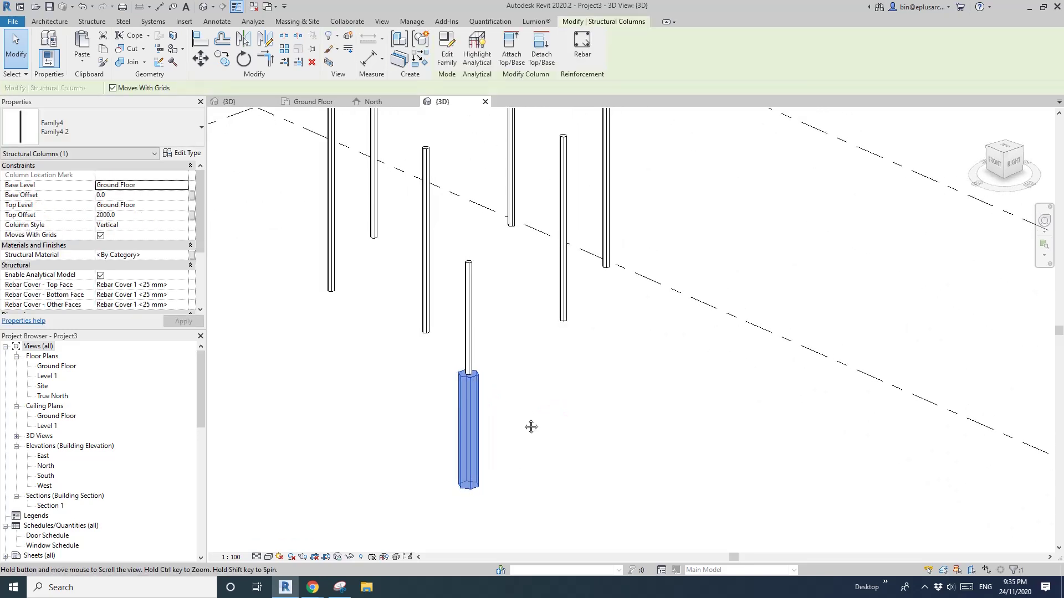
{"action": "mouse_move", "coordinate": [485, 368]}
{"action": "middle_mouse_down", "text": "shift"}
{"action": "mouse_move", "coordinate": [516, 367]}
{"action": "mouse_move", "coordinate": [471, 341]}
{"action": "mouse_move", "coordinate": [497, 349]}
{"action": "mouse_move", "coordinate": [487, 358]}
{"action": "middle_mouse_up", "text": "shift"}
{"action": "mouse_move", "coordinate": [311, 591]}
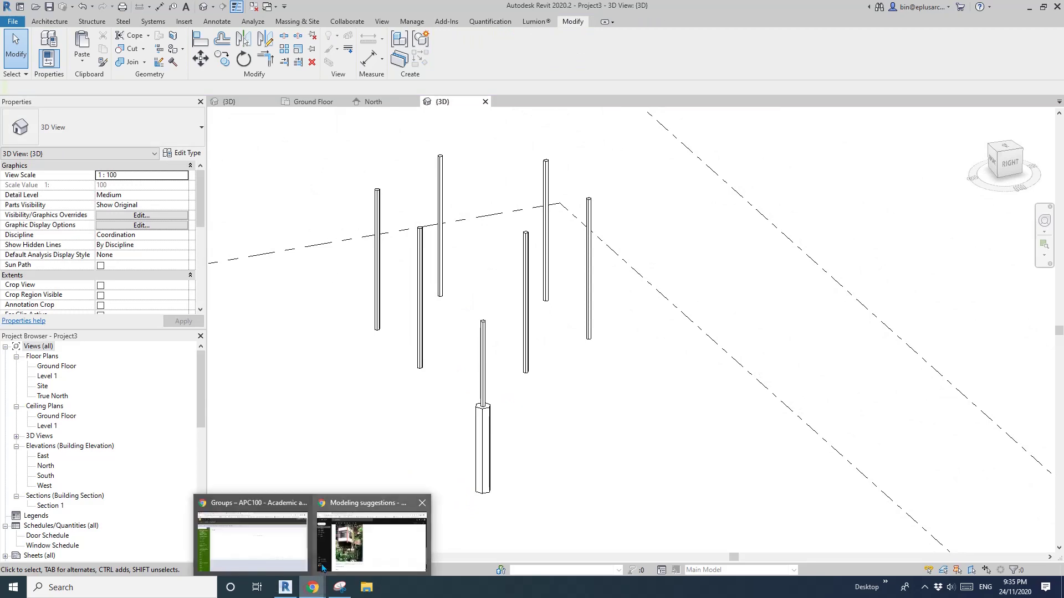
{"action": "left_click", "coordinate": [346, 553]}
{"action": "scroll", "coordinate": [344, 296], "scroll_direction": "up", "scroll_amount": 7}
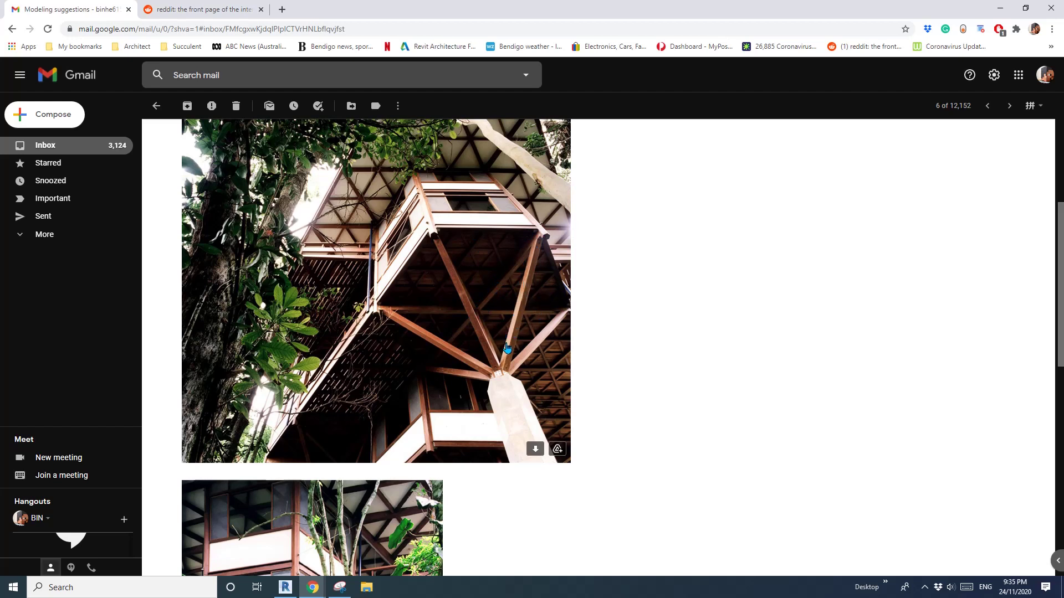
{"action": "mouse_move", "coordinate": [522, 264]}
{"action": "left_click", "coordinate": [292, 587]}
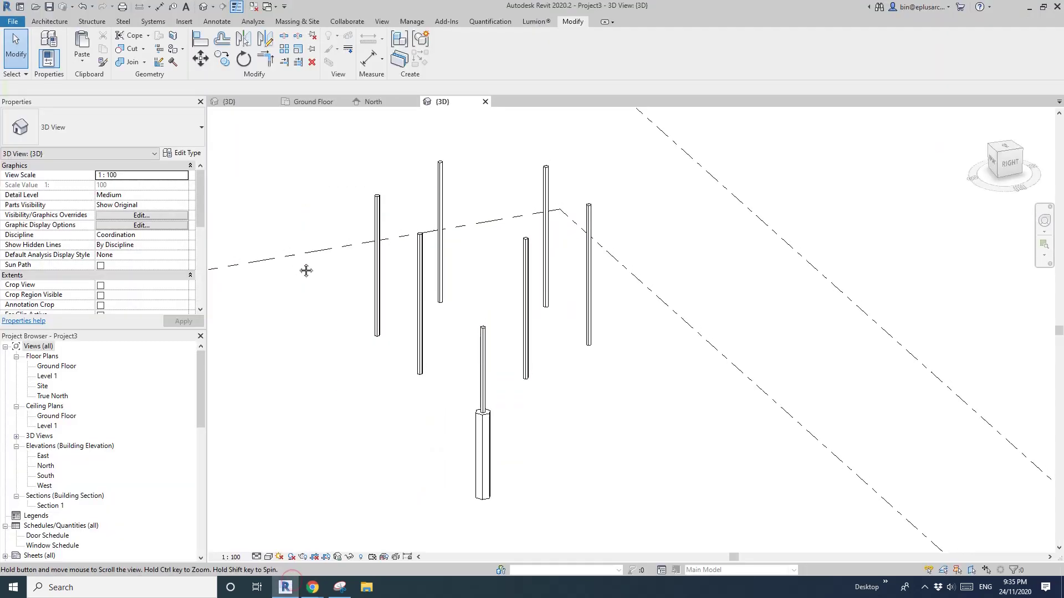
Start a structural beam and browse the Australia family library to the Wood folder under Structural Framing.
{"action": "left_click", "coordinate": [90, 23]}
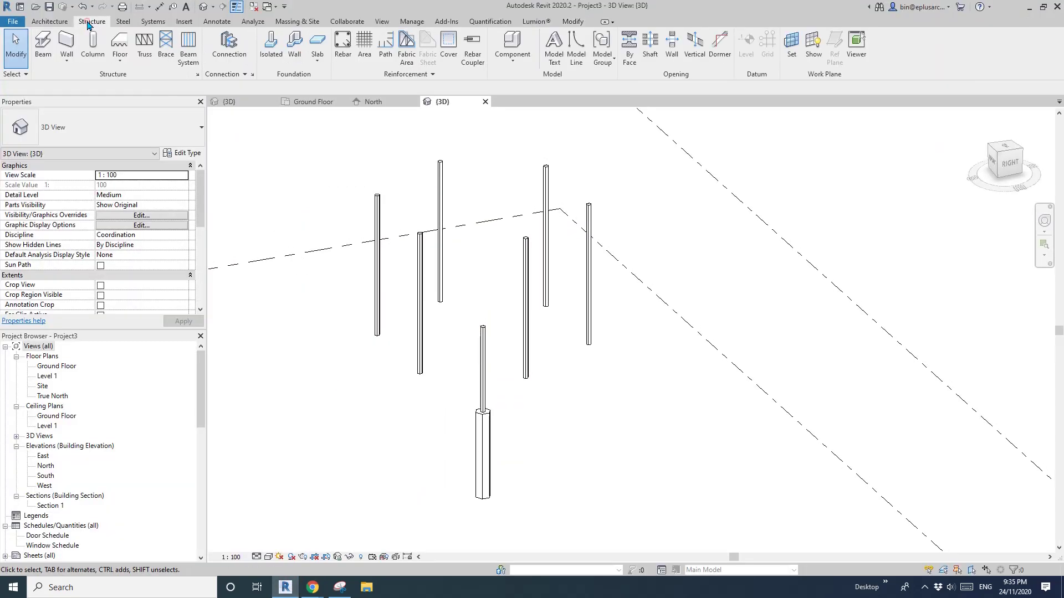
{"action": "left_click", "coordinate": [40, 47]}
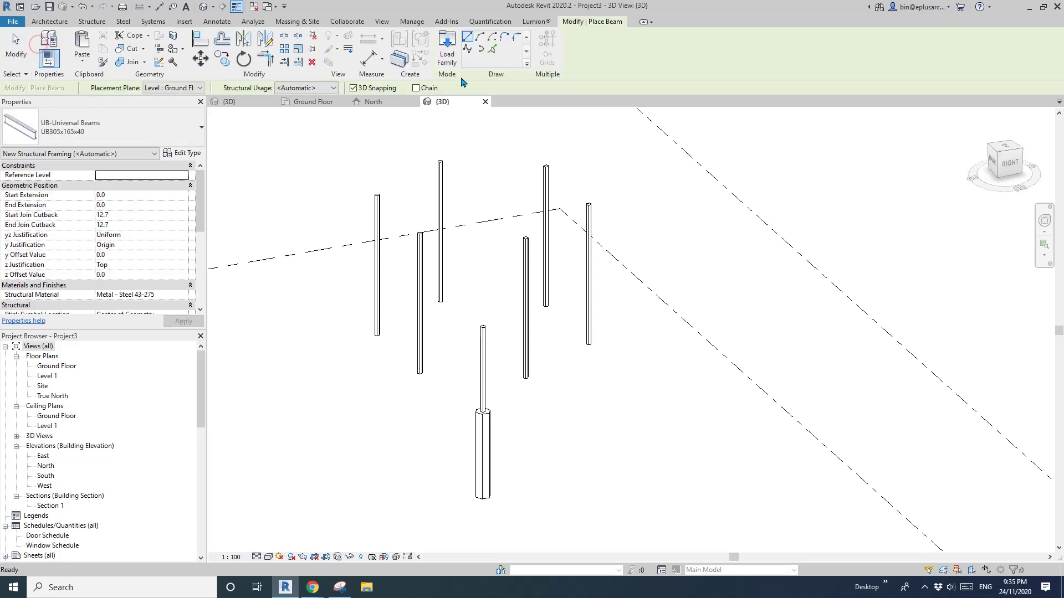
{"action": "left_click", "coordinate": [460, 48]}
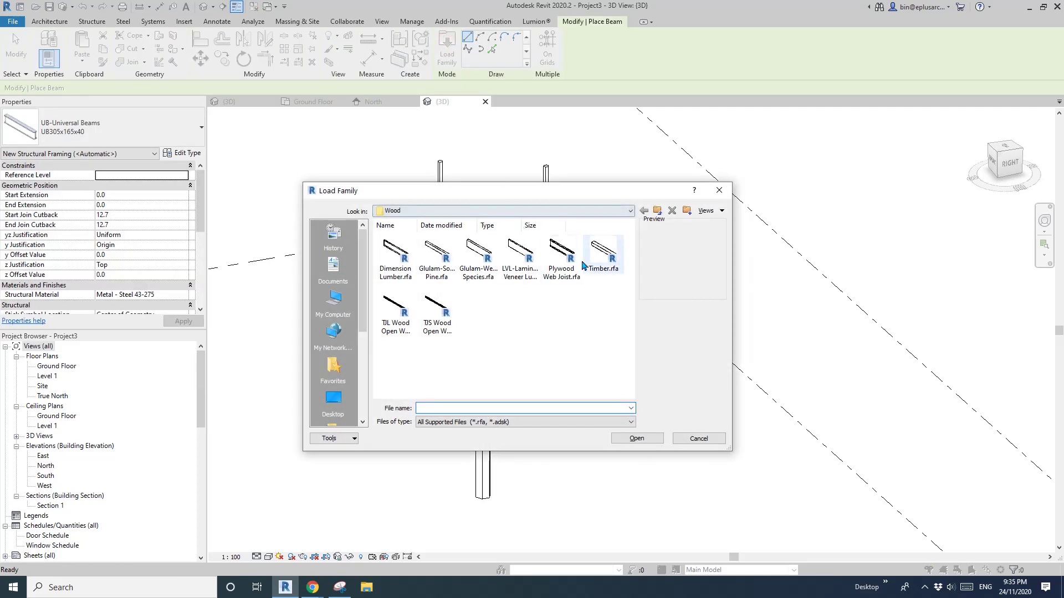
{"action": "left_click", "coordinate": [657, 213]}
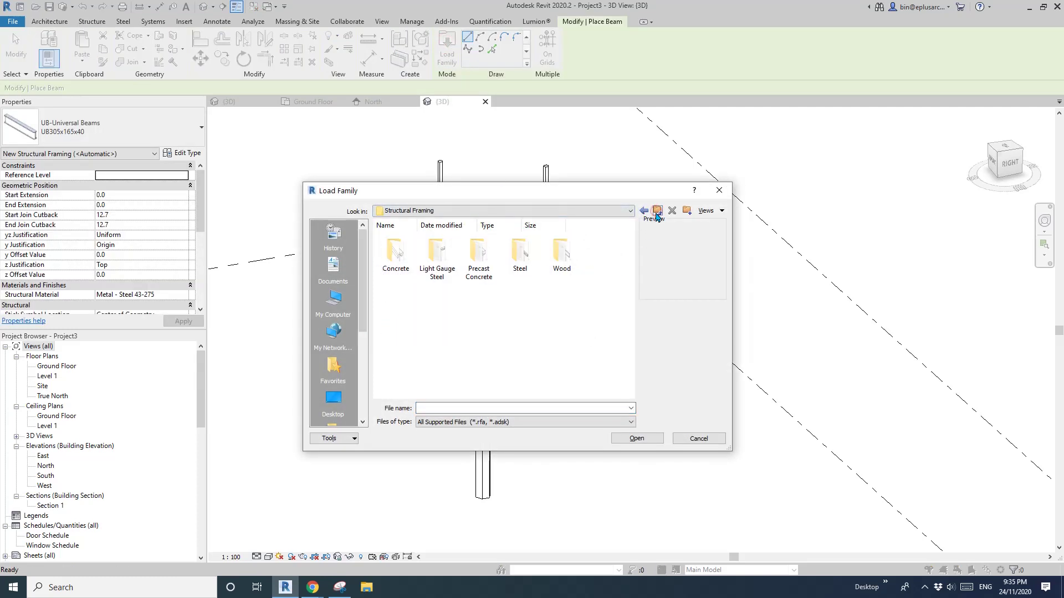
{"action": "left_click", "coordinate": [657, 213]}
{"action": "scroll", "coordinate": [504, 337], "scroll_direction": "down", "scroll_amount": 3}
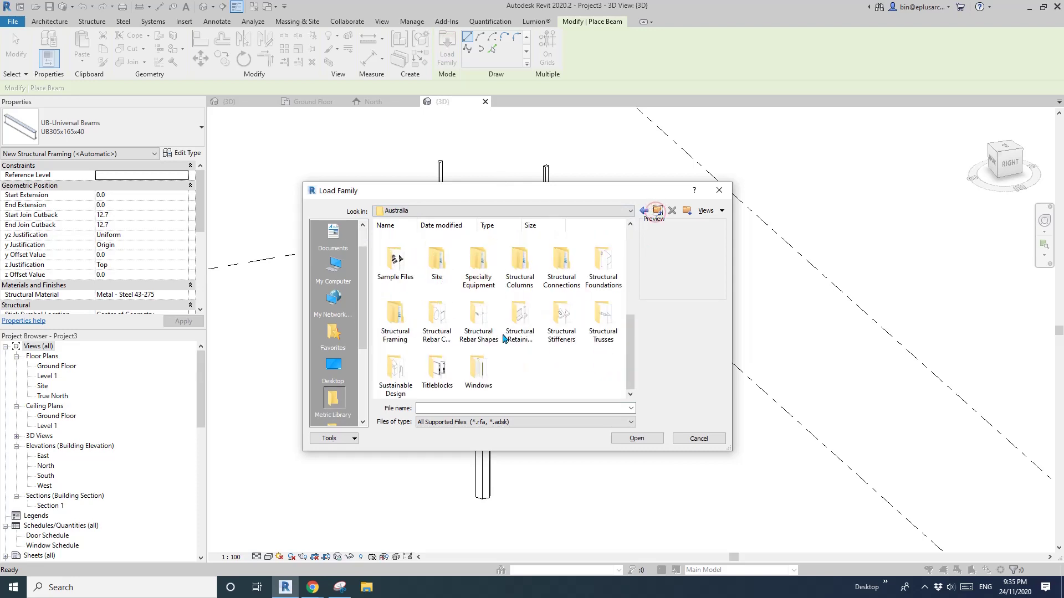
{"action": "double_click", "coordinate": [395, 321]}
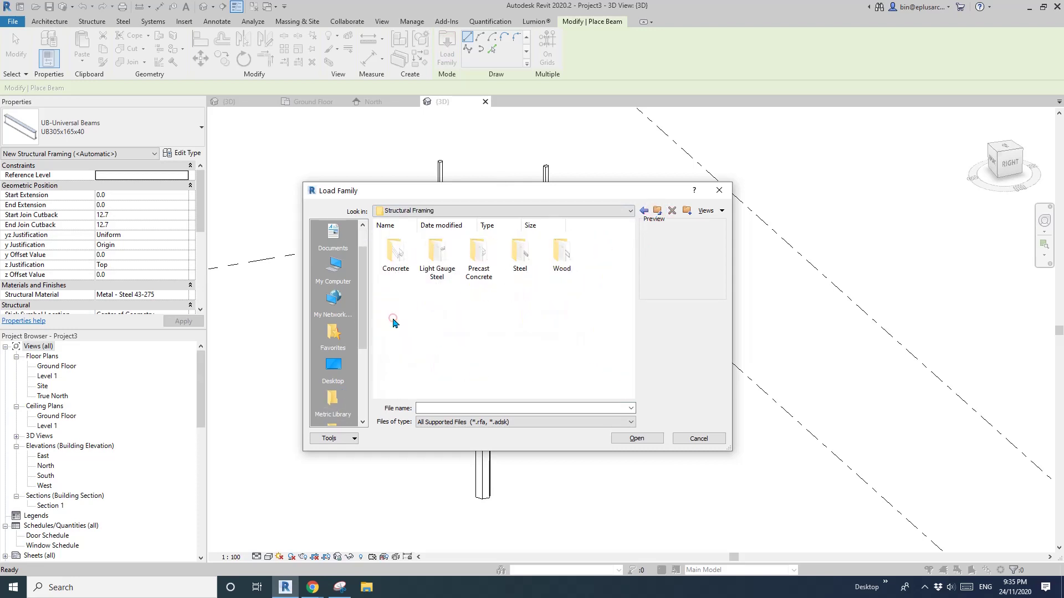
{"action": "double_click", "coordinate": [562, 255]}
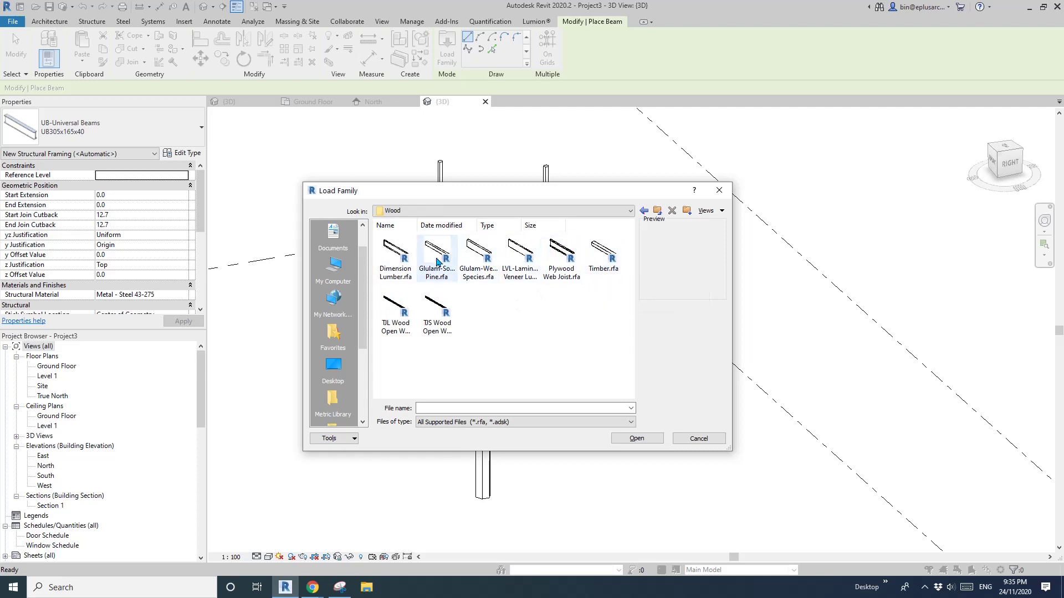
Load Dimension Lumber.rfa with the 64x114 type as the beam to place.
{"action": "left_click", "coordinate": [400, 261]}
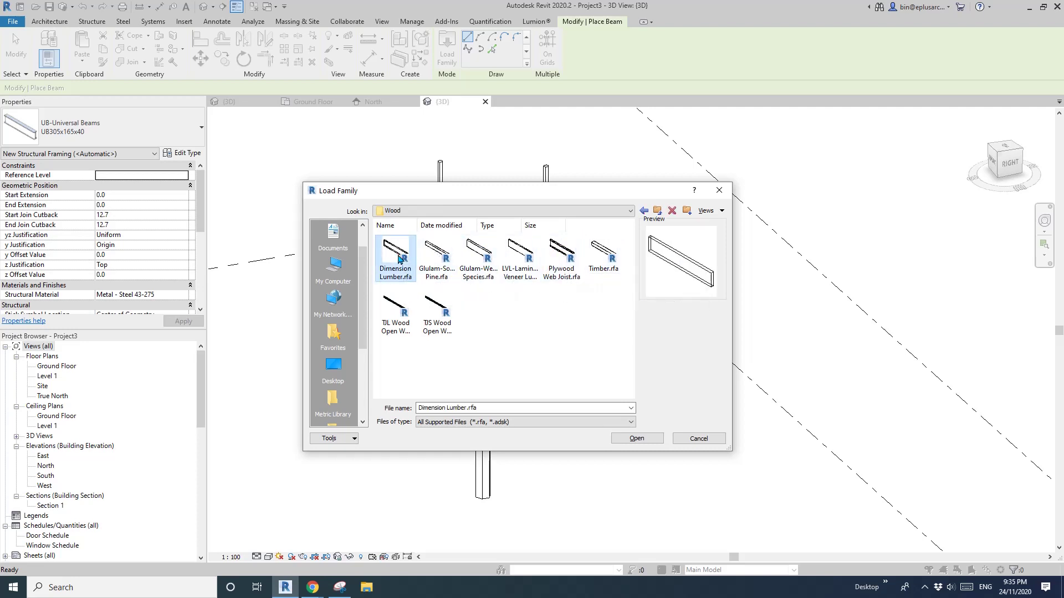
{"action": "left_click", "coordinate": [651, 439]}
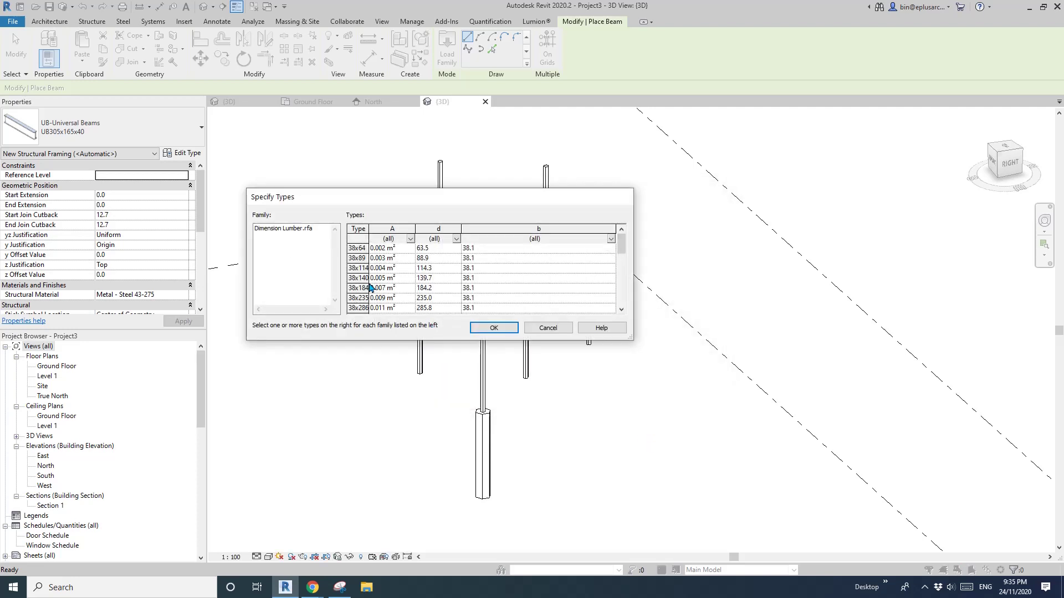
{"action": "scroll", "coordinate": [374, 291], "scroll_direction": "down", "scroll_amount": 4}
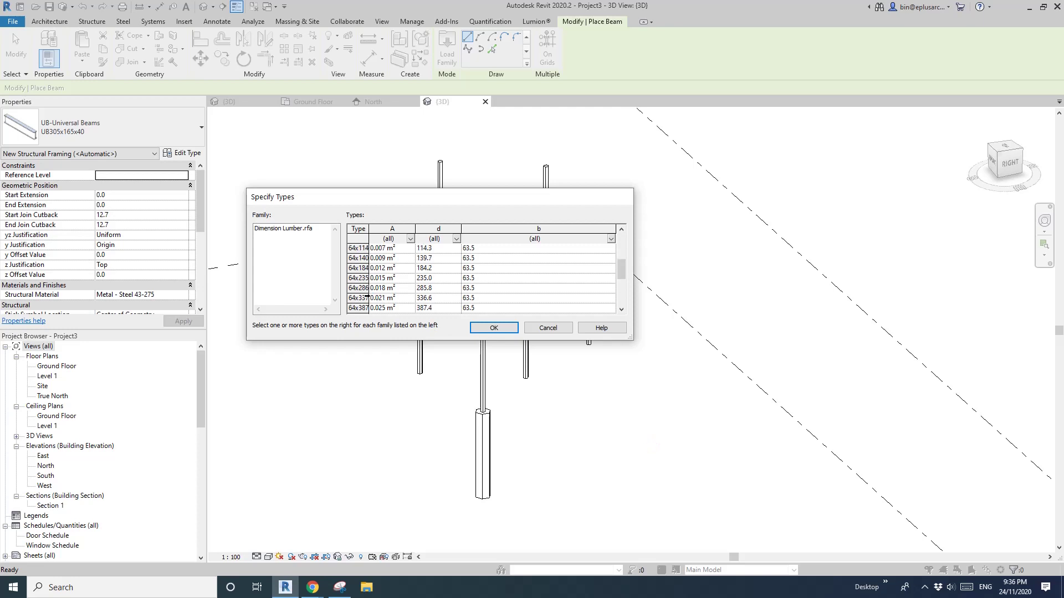
{"action": "left_click", "coordinate": [360, 249]}
{"action": "left_click", "coordinate": [503, 331]}
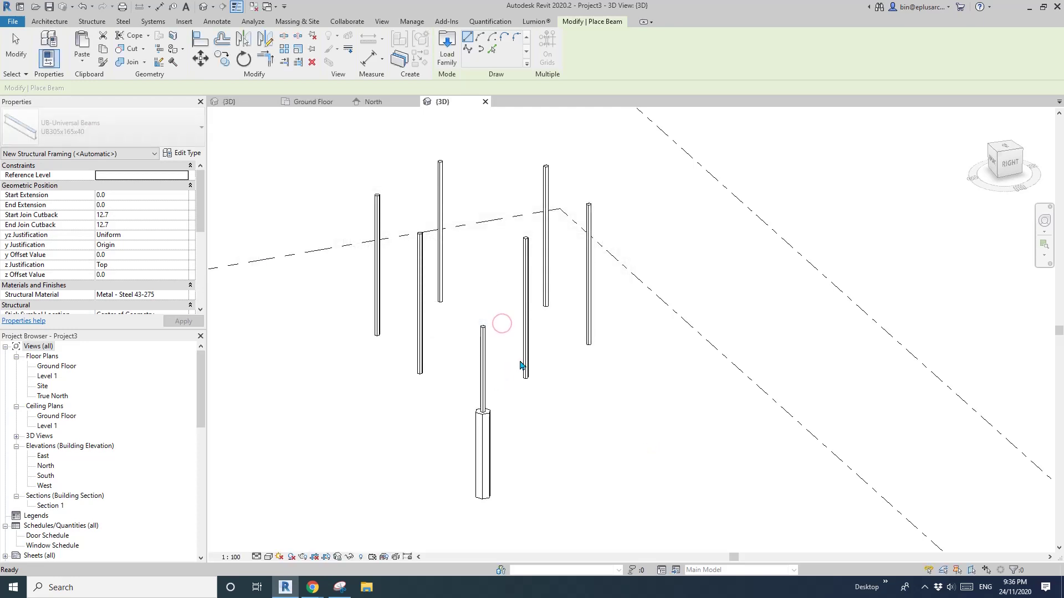
Place a 64x114 beam from the top of the thin central column to an adjacent outer column, with its end offset about 1758 mm.
{"action": "middle_click_drag", "start_coordinate": [557, 356], "coordinate": [435, 228], "text": "shift"}
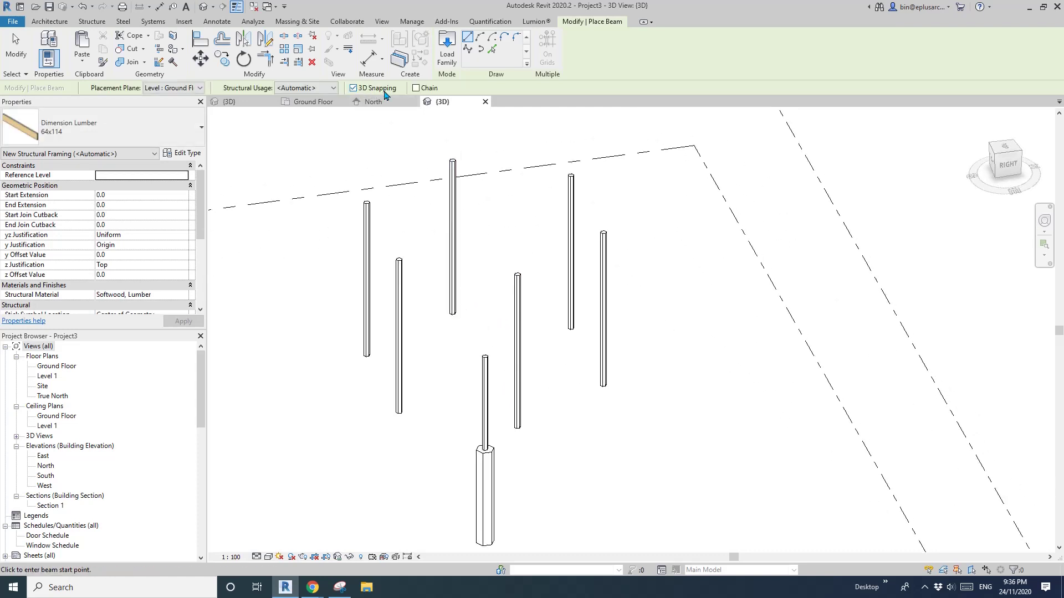
{"action": "middle_click_drag", "start_coordinate": [453, 280], "coordinate": [456, 324], "text": "shift"}
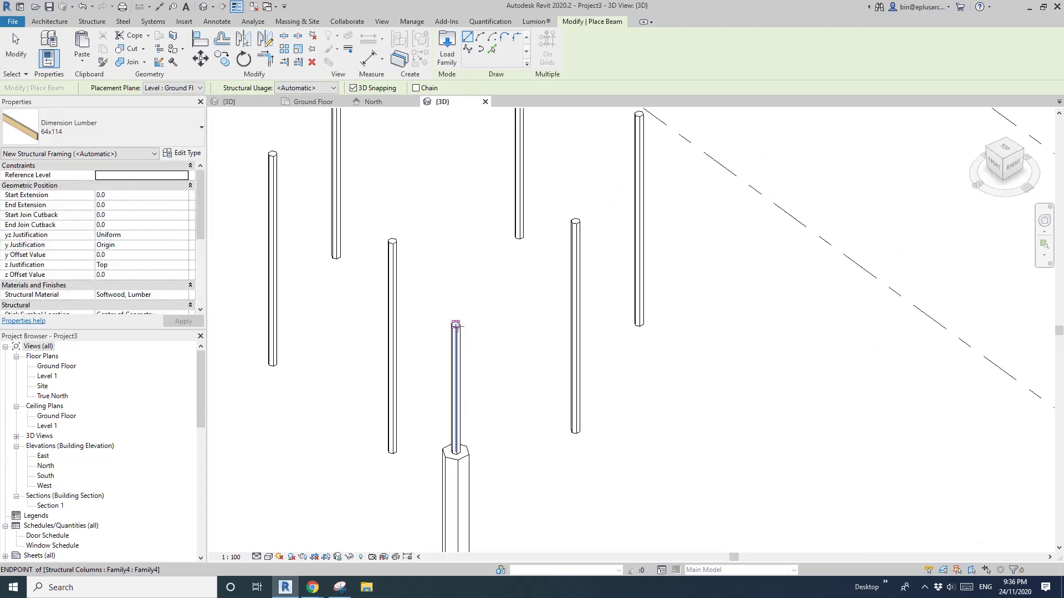
{"action": "left_click", "coordinate": [456, 325]}
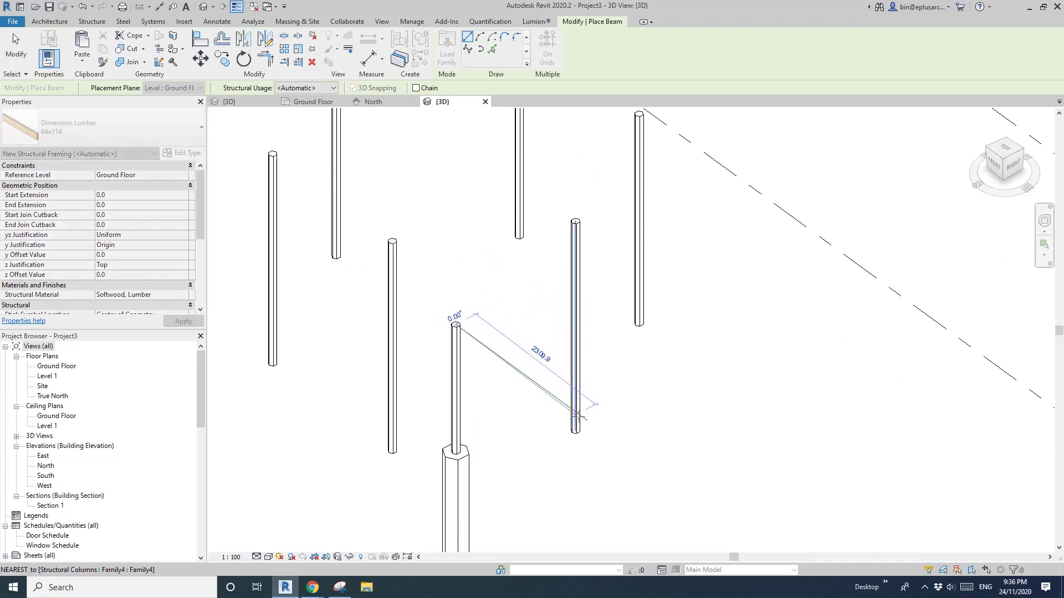
{"action": "middle_click_drag", "start_coordinate": [576, 355], "coordinate": [580, 314], "text": "shift"}
{"action": "scroll", "coordinate": [580, 316], "scroll_direction": "up", "scroll_amount": 2}
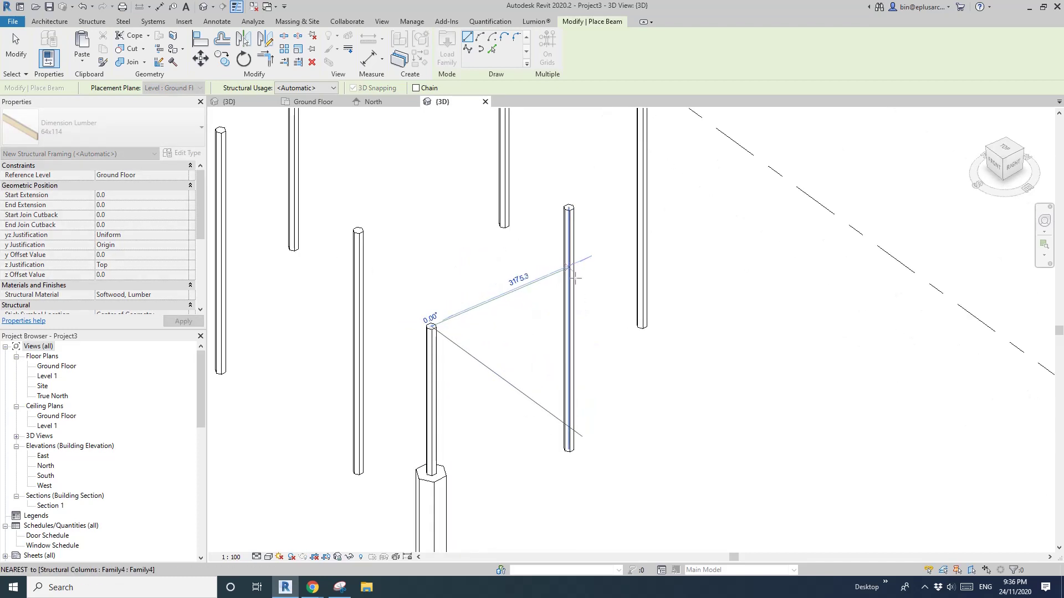
{"action": "scroll", "coordinate": [578, 281], "scroll_direction": "up", "scroll_amount": 1}
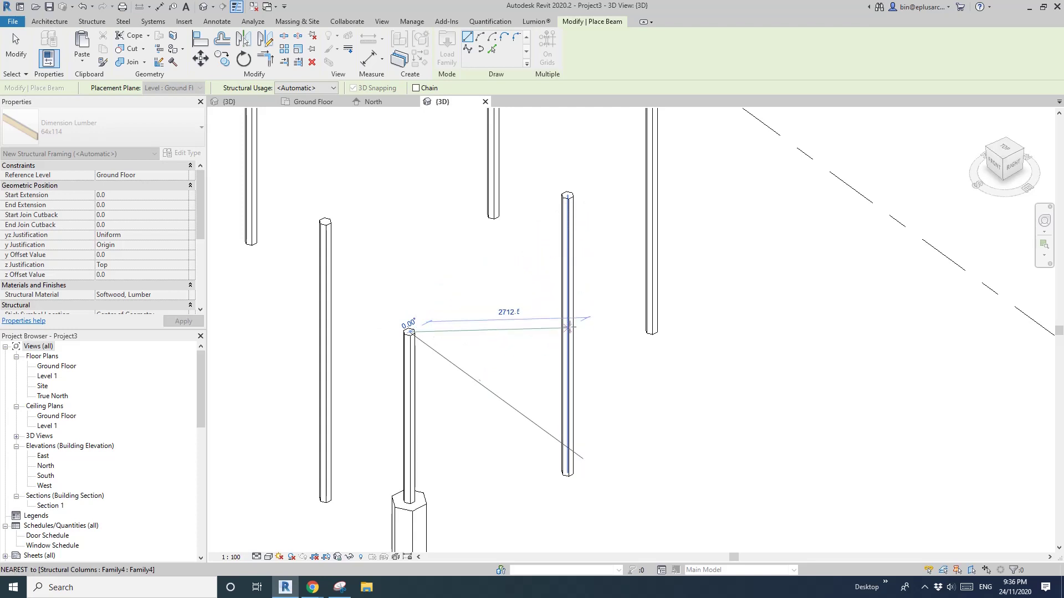
{"action": "scroll", "coordinate": [567, 307], "scroll_direction": "down", "scroll_amount": 2}
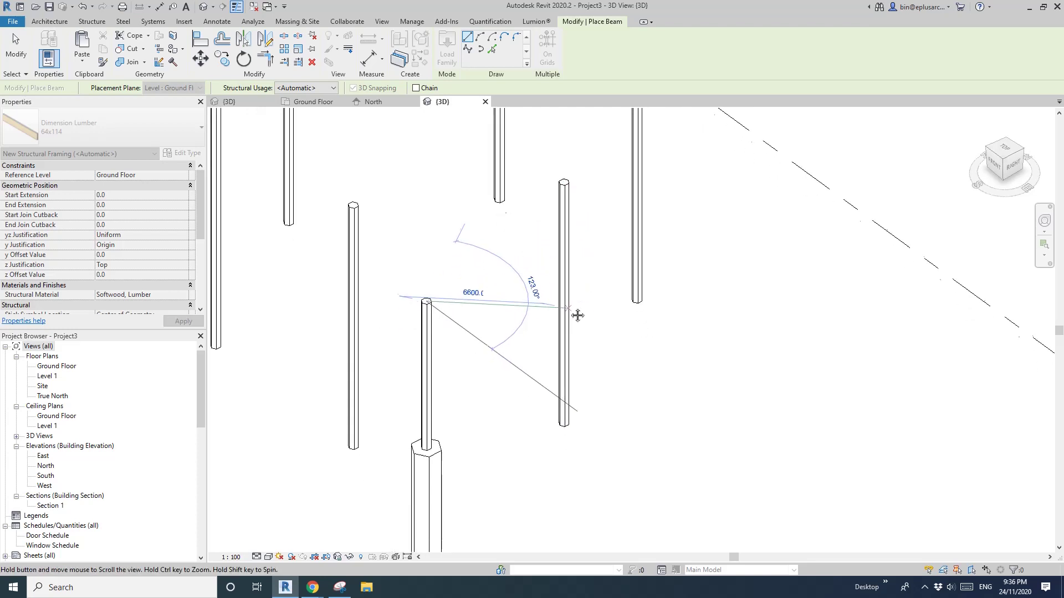
{"action": "left_click", "coordinate": [562, 269]}
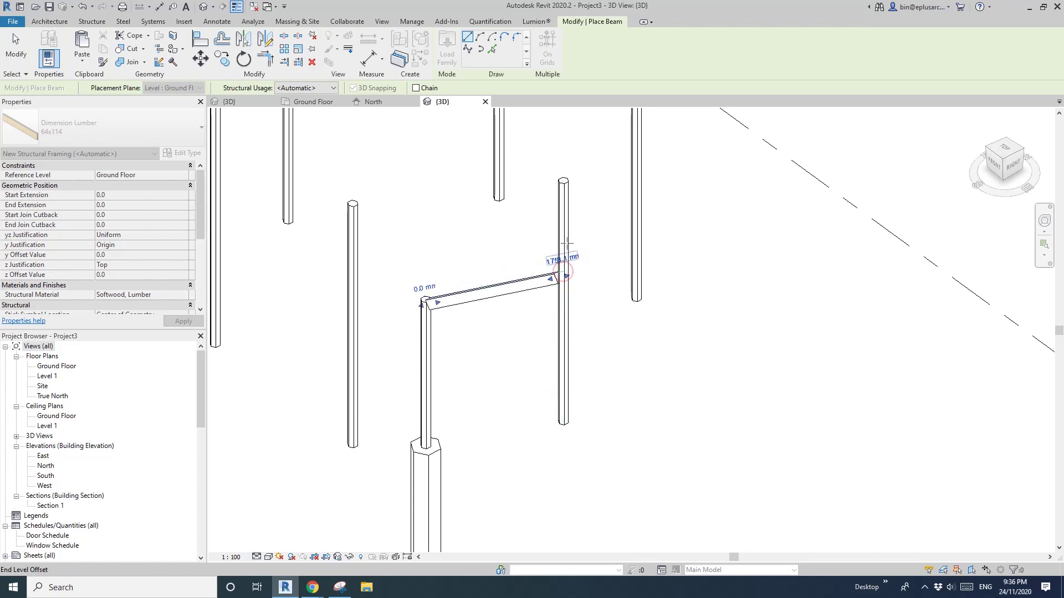
Place two more 64x114 beams from the thin central column to two other outer columns.
{"action": "middle_click_drag", "start_coordinate": [558, 249], "coordinate": [525, 302], "text": "shift"}
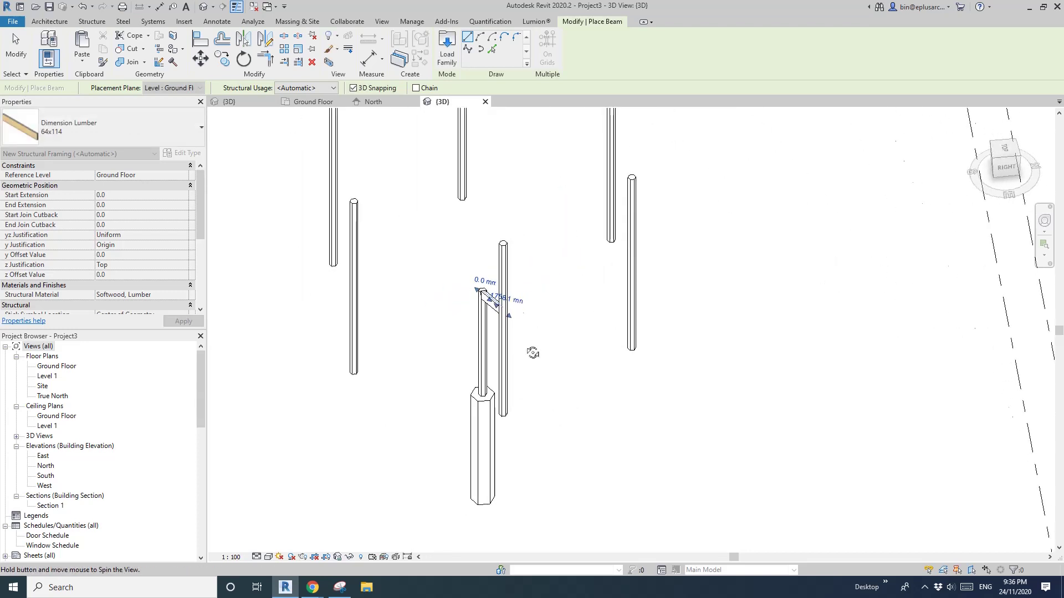
{"action": "middle_click_drag", "start_coordinate": [532, 352], "coordinate": [488, 338], "text": "shift"}
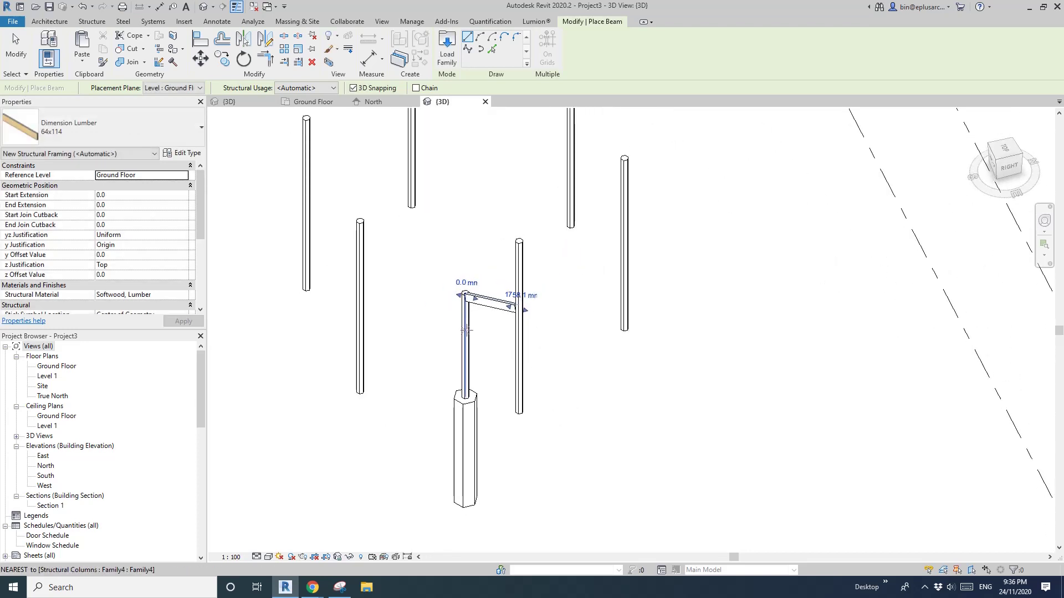
{"action": "left_click", "coordinate": [466, 331]}
{"action": "left_click", "coordinate": [614, 316]}
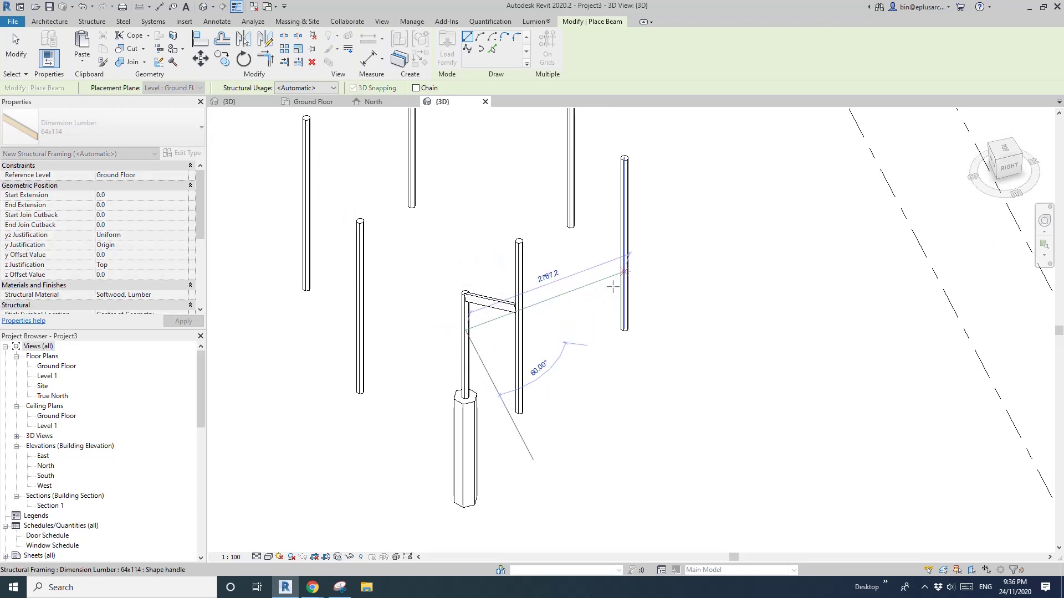
{"action": "middle_click_drag", "start_coordinate": [614, 315], "coordinate": [477, 348], "text": "shift"}
{"action": "left_click", "coordinate": [482, 347]}
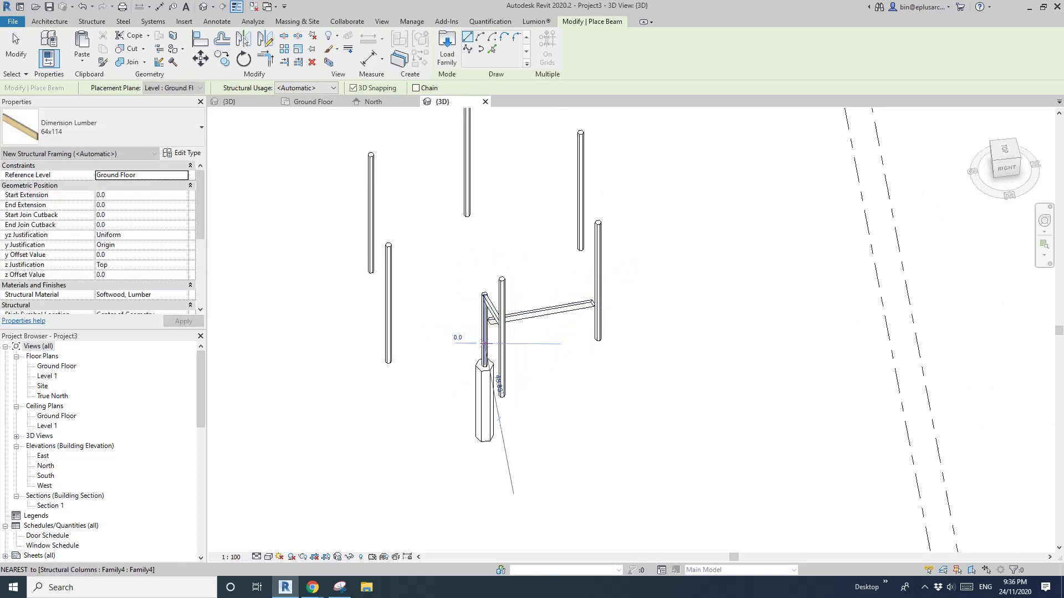
{"action": "left_click", "coordinate": [390, 307]}
Place beams from the central column to the three remaining outer columns, completing six braces, and end beam placement.
{"action": "left_click", "coordinate": [490, 356]}
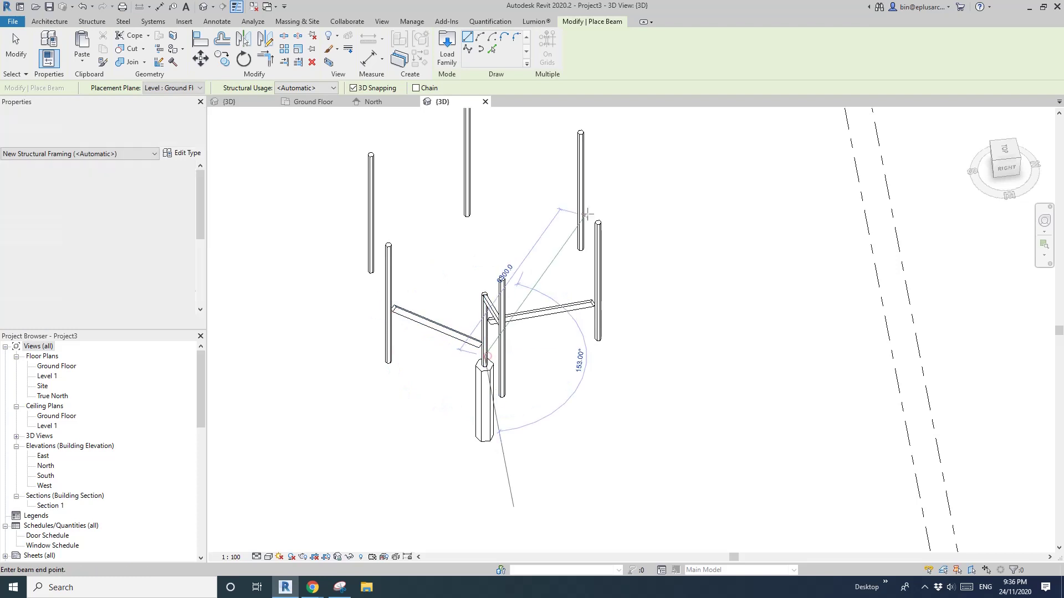
{"action": "left_click", "coordinate": [576, 216]}
{"action": "scroll", "coordinate": [505, 312], "scroll_direction": "up", "scroll_amount": 2}
{"action": "scroll", "coordinate": [502, 314], "scroll_direction": "up", "scroll_amount": 1}
{"action": "left_click", "coordinate": [474, 338]}
{"action": "middle_click_drag", "start_coordinate": [474, 257], "coordinate": [482, 277]}
{"action": "left_click", "coordinate": [455, 148]}
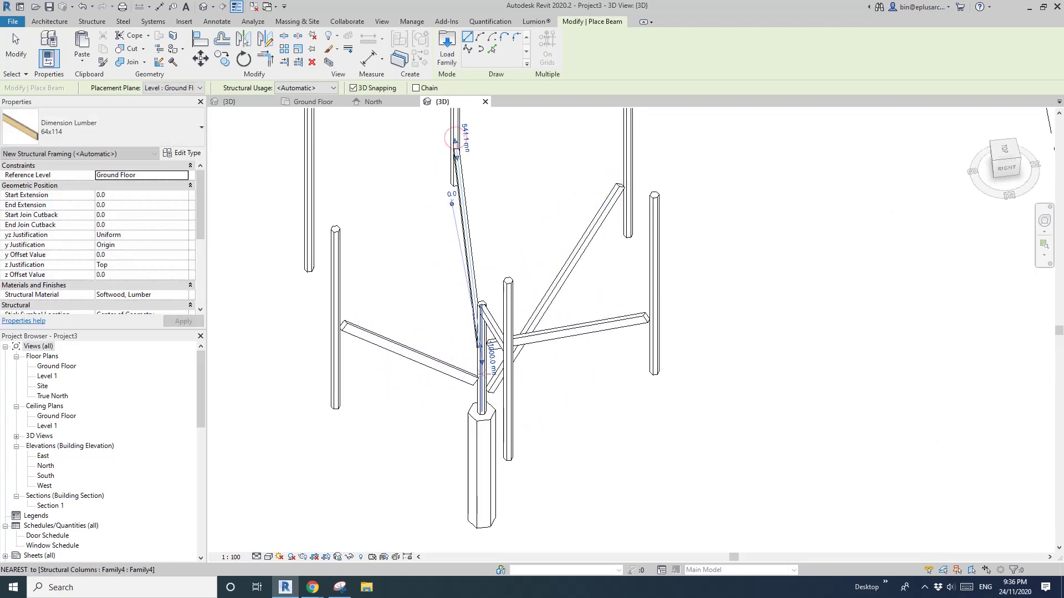
{"action": "left_click", "coordinate": [480, 377]}
{"action": "left_click", "coordinate": [311, 203]}
{"action": "key", "text": "Escape"}
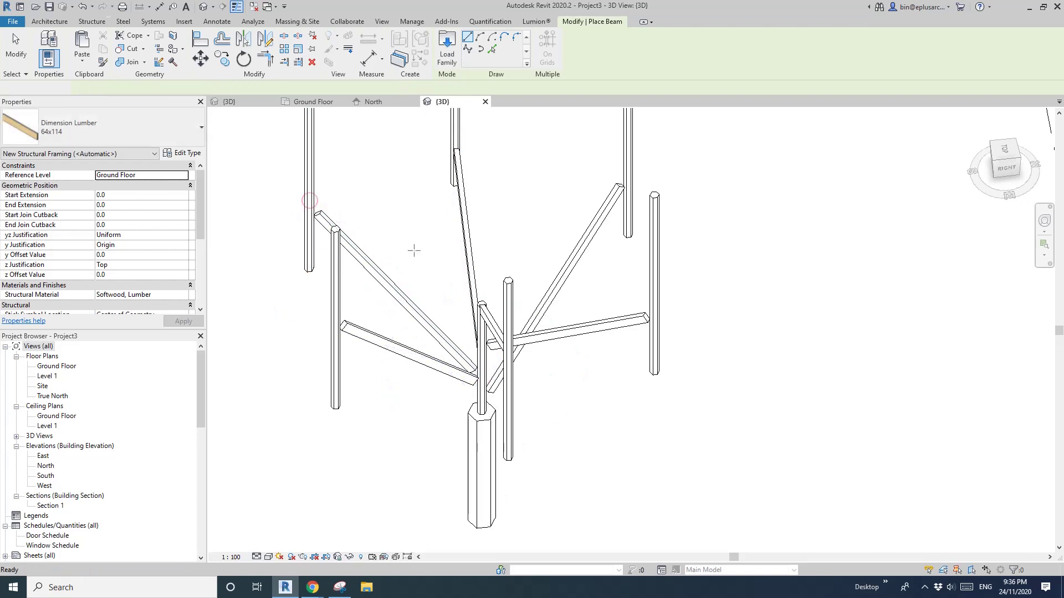
{"action": "key", "text": "Escape"}
Select all six brace beams and set their Reference Level to Ground Floor.
{"action": "middle_click_drag", "start_coordinate": [413, 245], "coordinate": [501, 363], "text": "shift"}
{"action": "left_click_drag", "start_coordinate": [501, 362], "coordinate": [489, 268]}
{"action": "left_click_drag", "start_coordinate": [433, 256], "coordinate": [410, 281], "text": "ctrl"}
{"action": "left_click_drag", "start_coordinate": [375, 295], "coordinate": [358, 326], "text": "ctrl"}
{"action": "left_click", "coordinate": [435, 378], "text": "ctrl"}
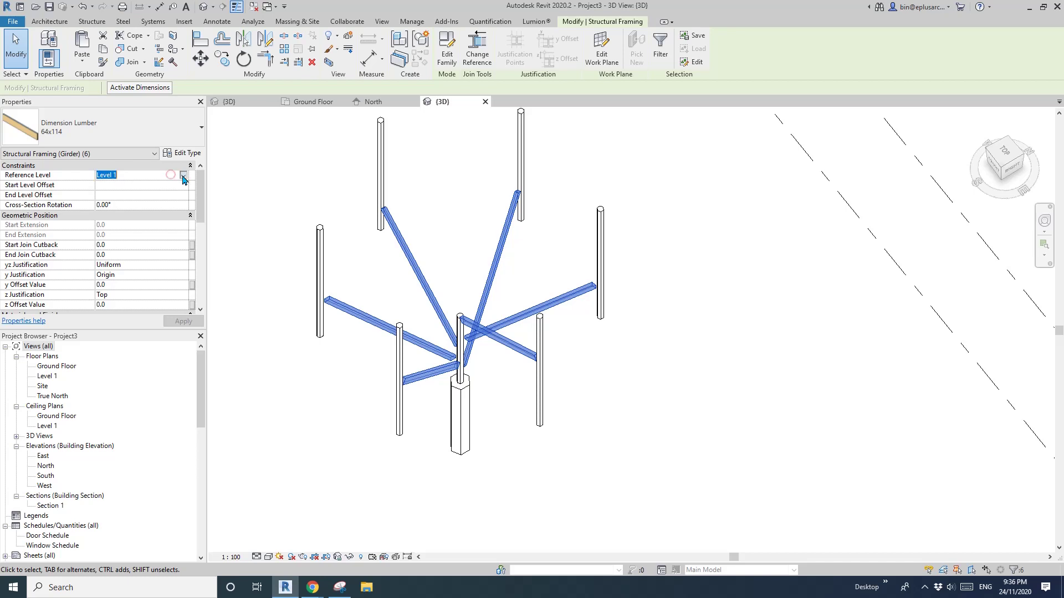
{"action": "left_click", "coordinate": [183, 175]}
{"action": "left_click", "coordinate": [116, 189]}
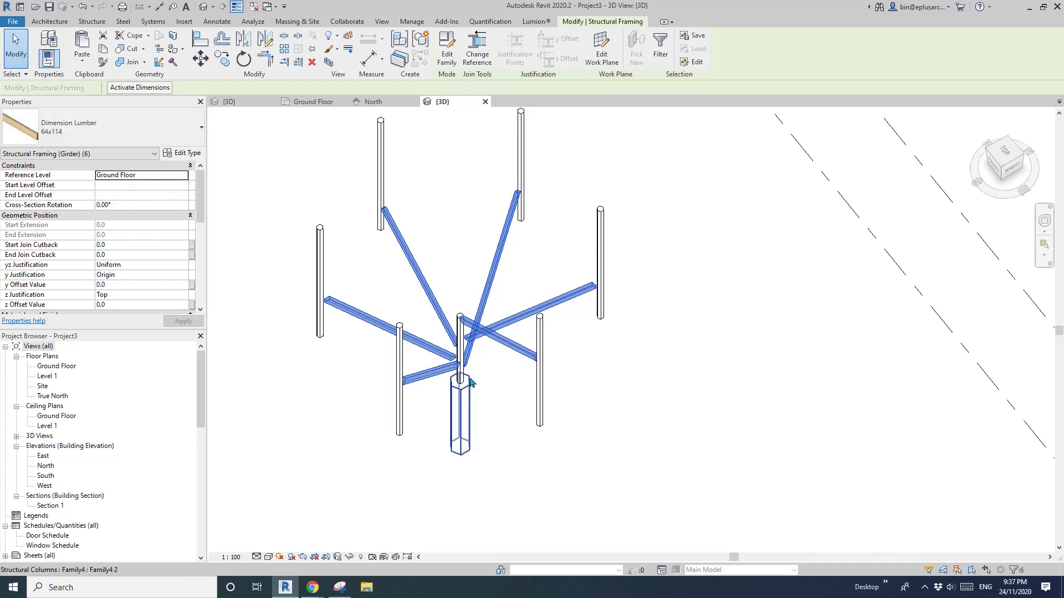
Check where the braces meet the post in the Gmail reference photos, and set the six beams' Start Level Offset to 2200 in Revit.
{"action": "mouse_move", "coordinate": [318, 592]}
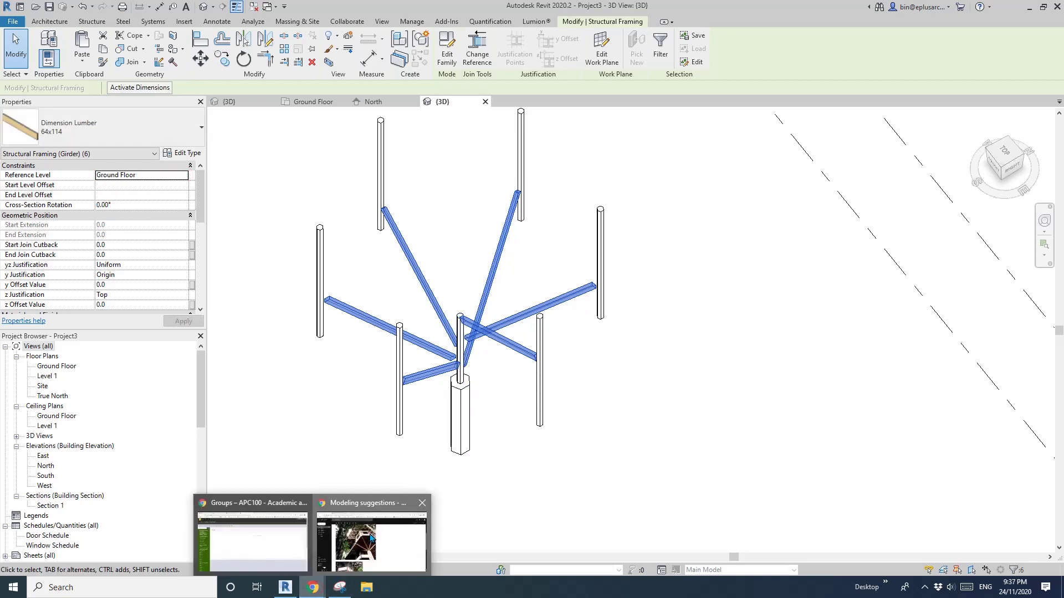
{"action": "left_click", "coordinate": [371, 537]}
{"action": "scroll", "coordinate": [317, 439], "scroll_direction": "down", "scroll_amount": 6}
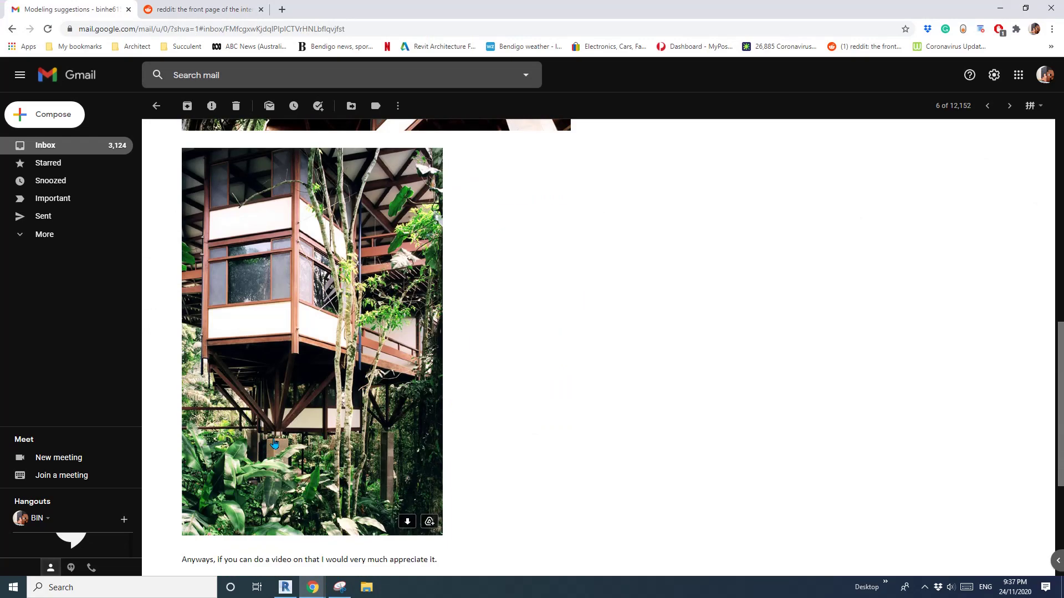
{"action": "scroll", "coordinate": [418, 353], "scroll_direction": "up", "scroll_amount": 4}
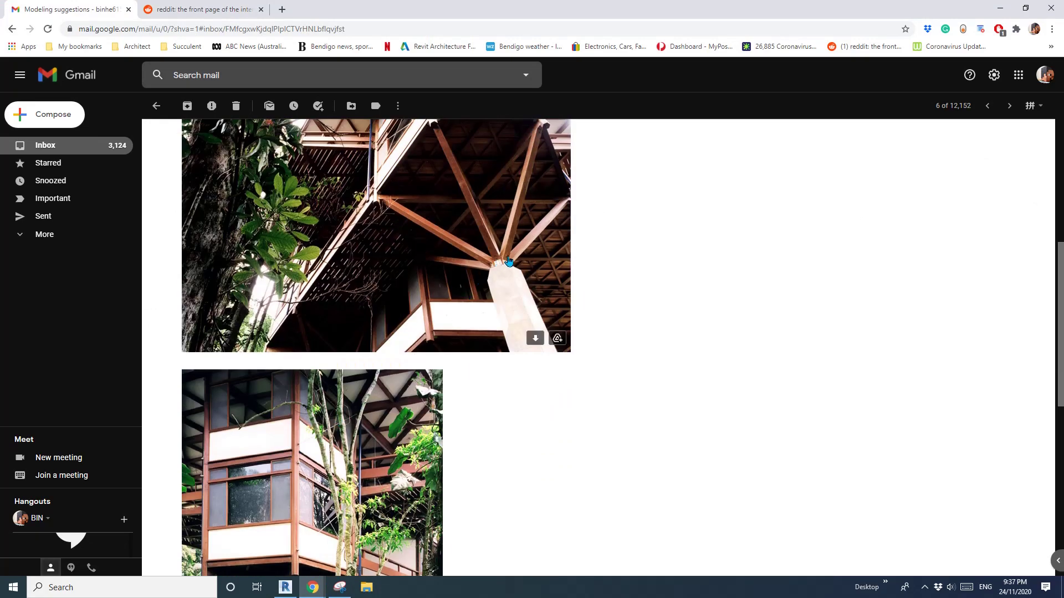
{"action": "scroll", "coordinate": [329, 427], "scroll_direction": "down", "scroll_amount": 2}
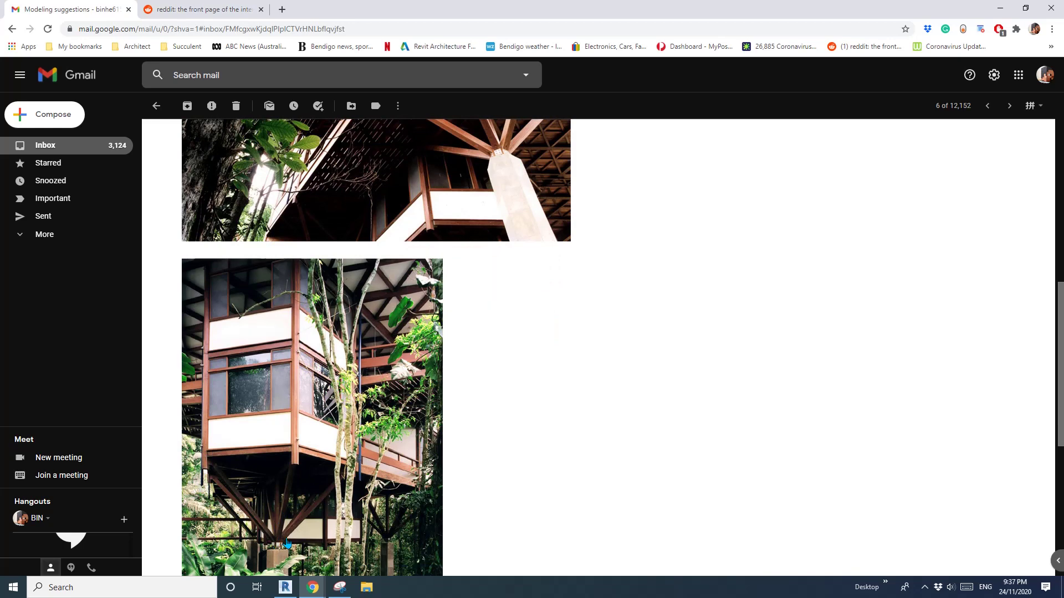
{"action": "left_click", "coordinate": [285, 588]}
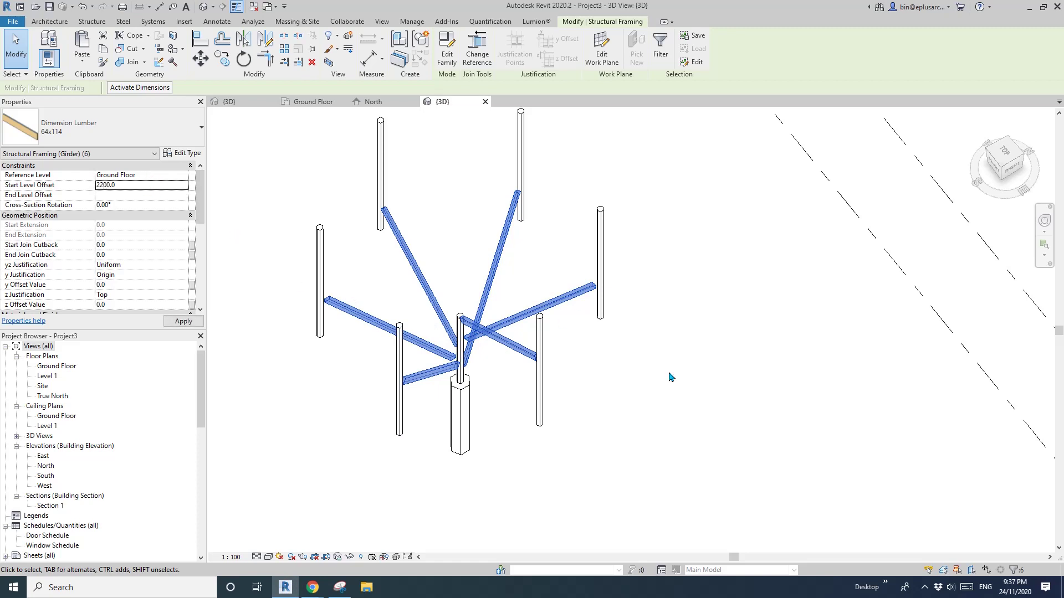
{"action": "middle_click_drag", "start_coordinate": [670, 390], "coordinate": [675, 354]}
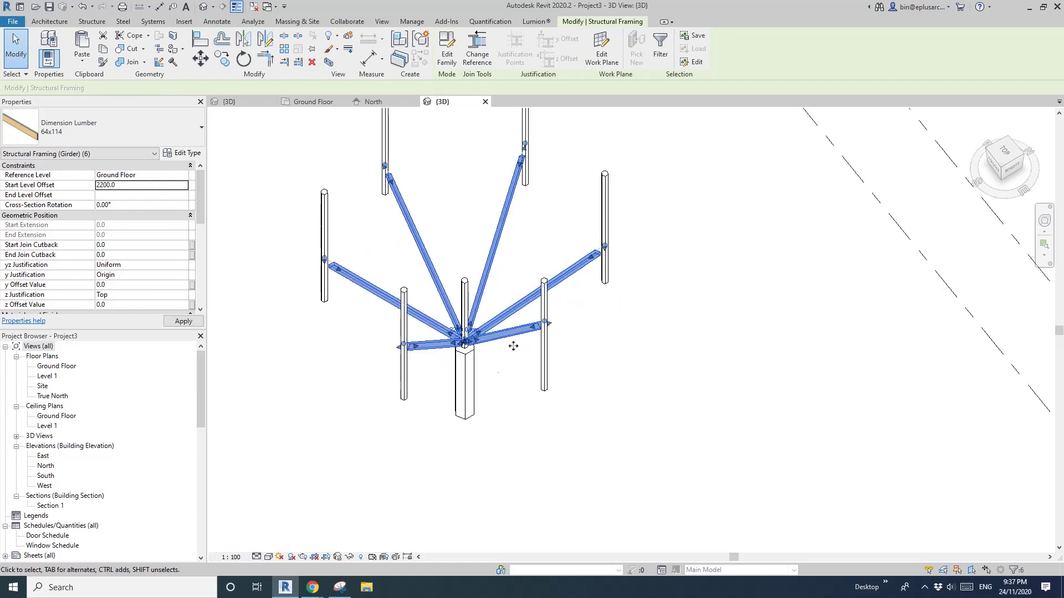
{"action": "scroll", "coordinate": [466, 341], "scroll_direction": "up", "scroll_amount": 3}
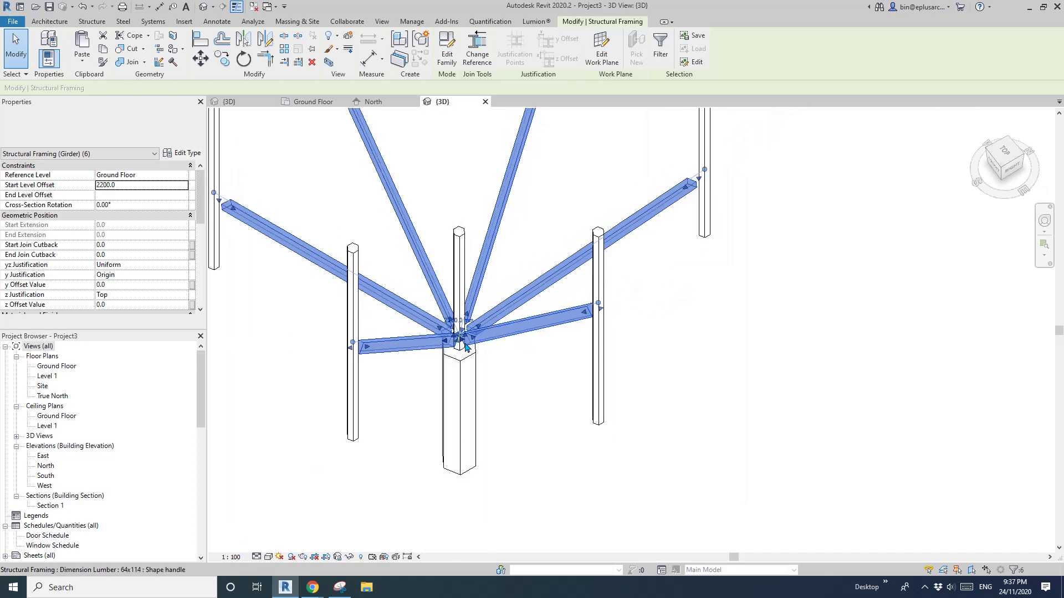
{"action": "middle_click_drag", "start_coordinate": [465, 346], "coordinate": [604, 260], "text": "shift"}
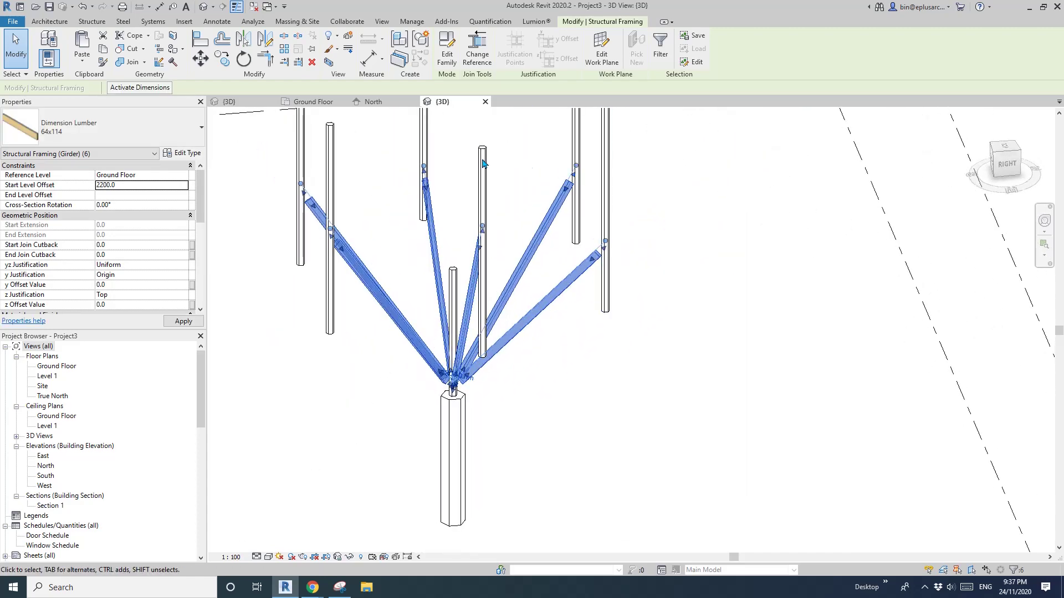
Check in the Gmail reference photos where the braces meet the outer columns, and set the six braces' End Level Offset to 4000 in Revit.
{"action": "left_click", "coordinate": [118, 195]}
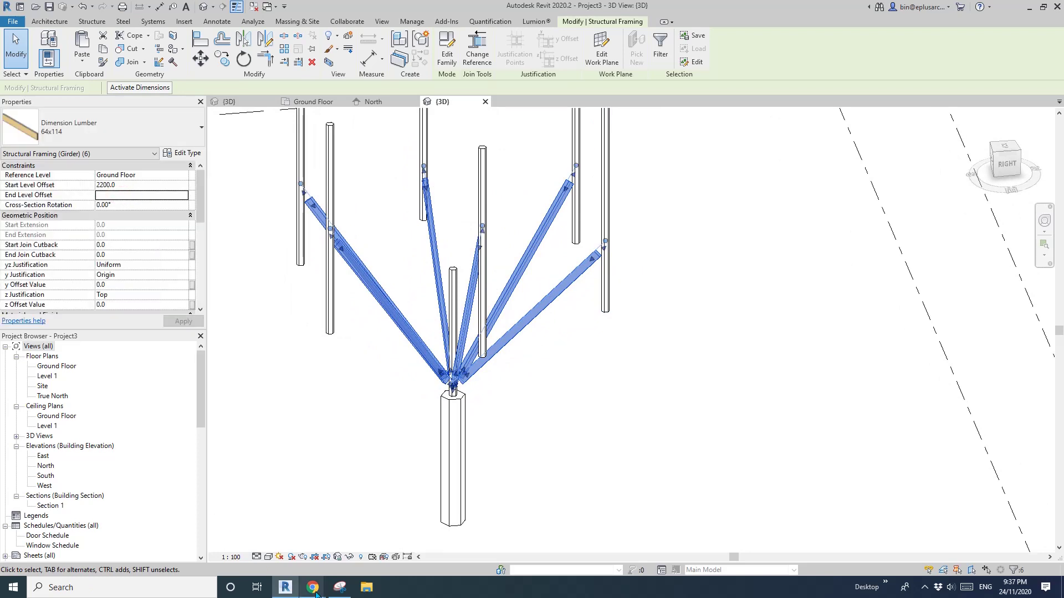
{"action": "mouse_move", "coordinate": [313, 587]}
{"action": "left_click", "coordinate": [360, 519]}
{"action": "scroll", "coordinate": [492, 244], "scroll_direction": "up", "scroll_amount": 4}
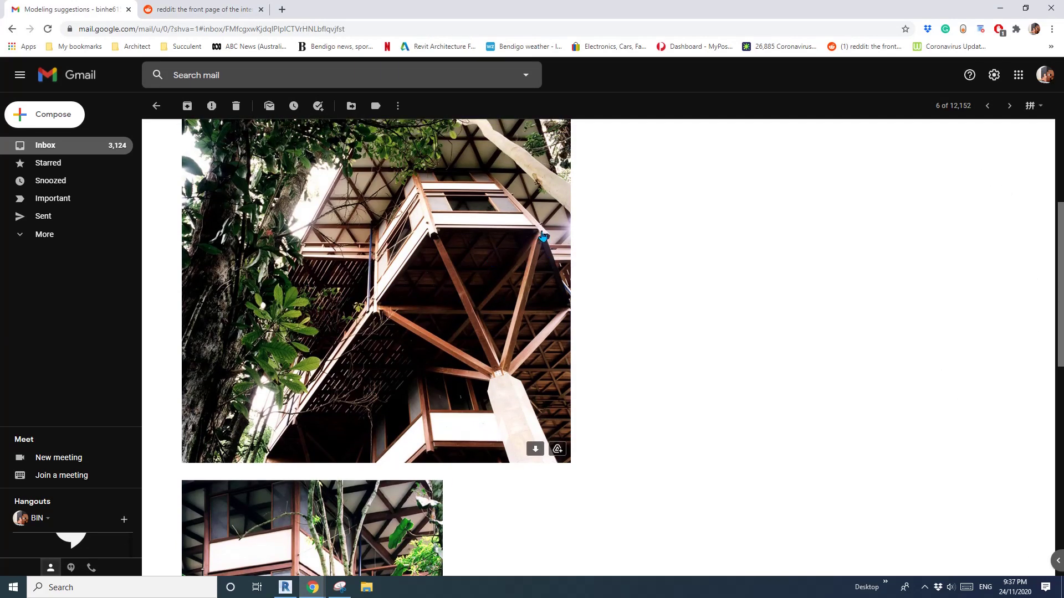
{"action": "scroll", "coordinate": [537, 248], "scroll_direction": "down", "scroll_amount": 6}
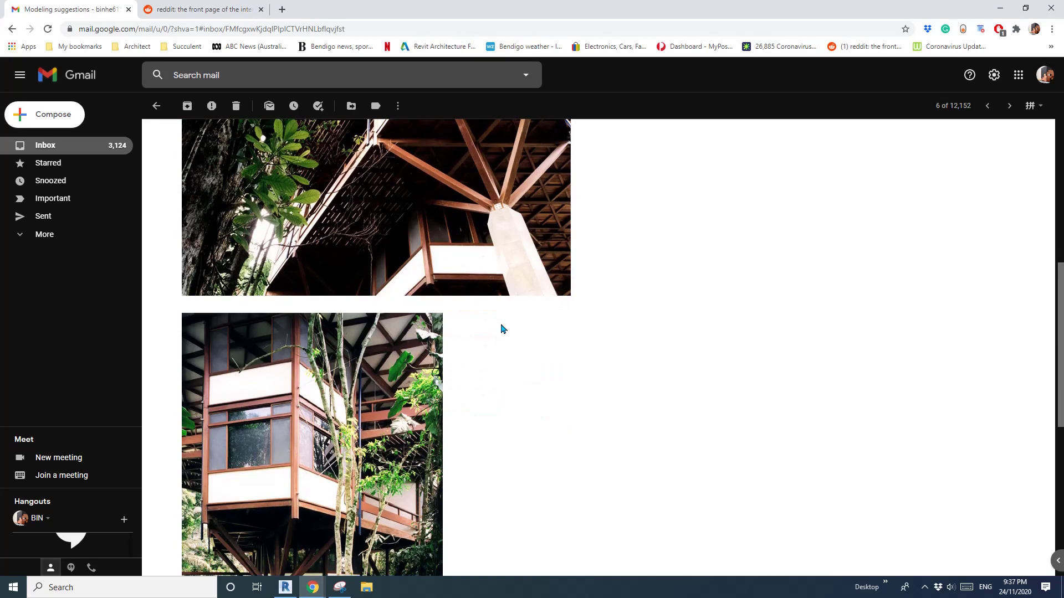
{"action": "scroll", "coordinate": [402, 354], "scroll_direction": "up", "scroll_amount": 5}
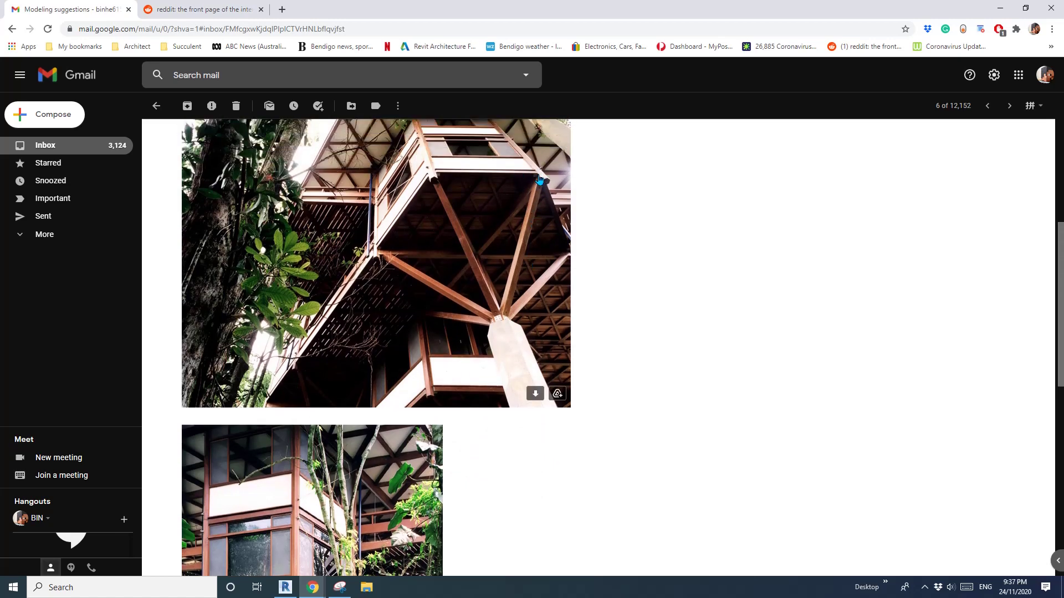
{"action": "left_click", "coordinate": [286, 588]}
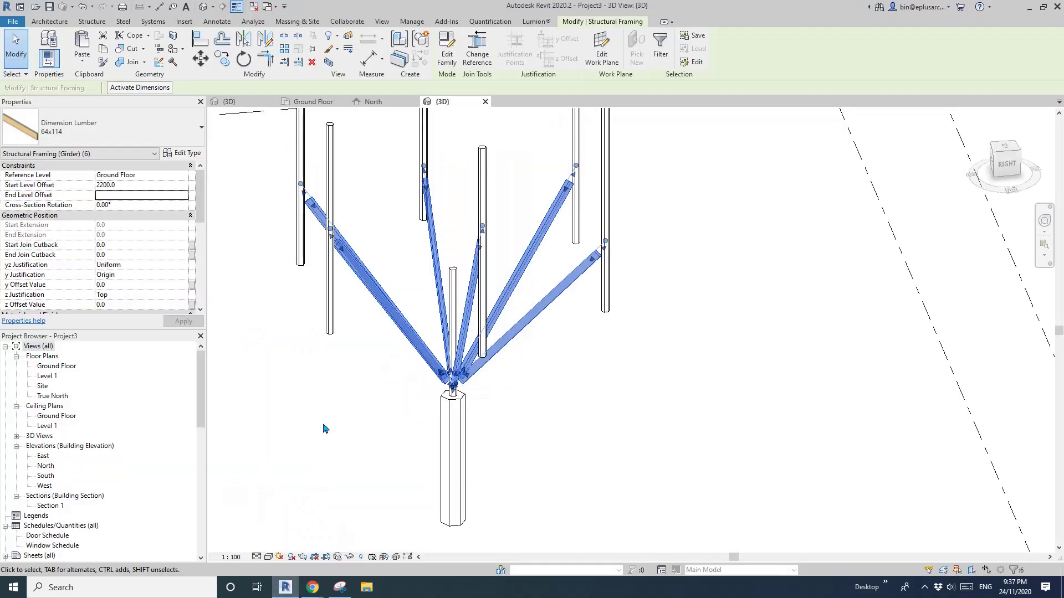
{"action": "left_click", "coordinate": [144, 194]}
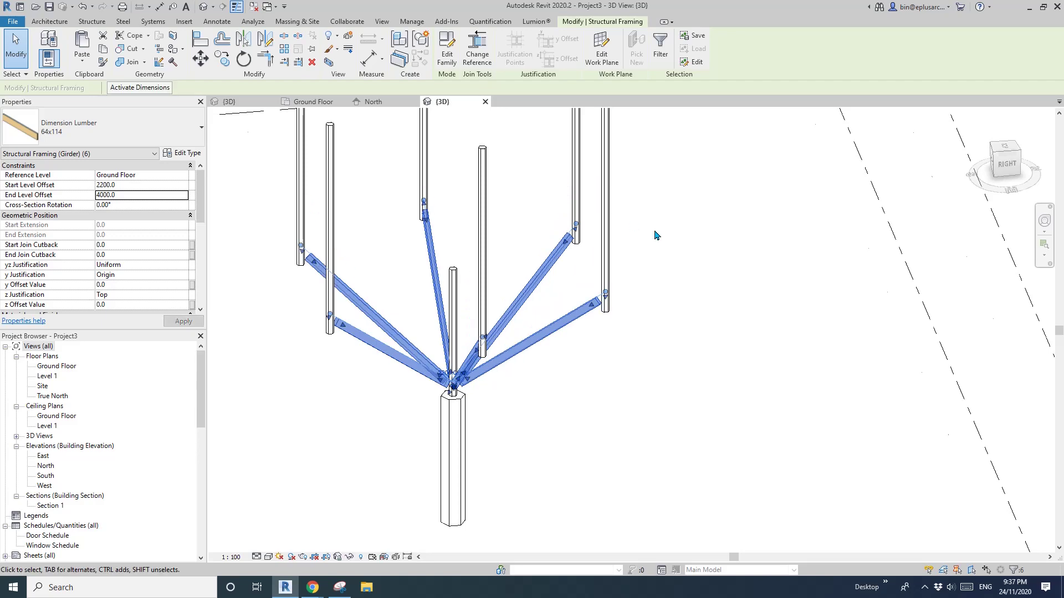
{"action": "scroll", "coordinate": [654, 231], "scroll_direction": "down", "scroll_amount": 1}
{"action": "middle_click_drag", "start_coordinate": [669, 271], "coordinate": [574, 302], "text": "shift"}
{"action": "left_click", "coordinate": [649, 266]}
Create a similar 64x114 beam from one of the braces, spanning two adjacent outer columns between the outer brace ends.
{"action": "scroll", "coordinate": [534, 294], "scroll_direction": "up", "scroll_amount": 1}
{"action": "middle_click_drag", "start_coordinate": [497, 309], "coordinate": [370, 275], "text": "shift"}
{"action": "left_click", "coordinate": [368, 275]}
{"action": "middle_click_drag", "start_coordinate": [435, 275], "coordinate": [469, 348], "text": "shift"}
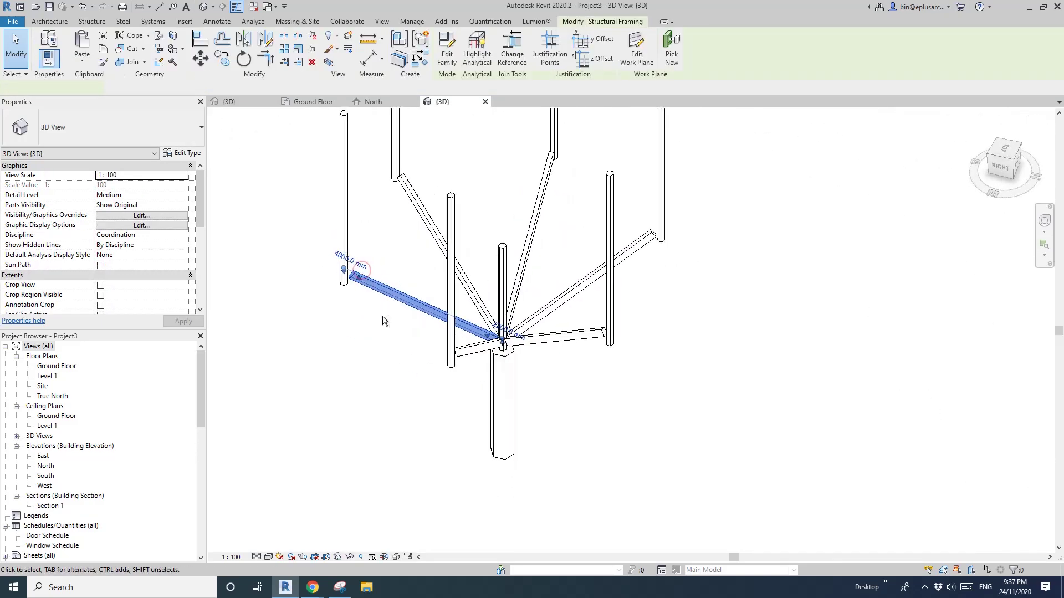
{"action": "middle_click_drag", "start_coordinate": [438, 301], "coordinate": [451, 325]}
{"action": "key", "text": "c"}
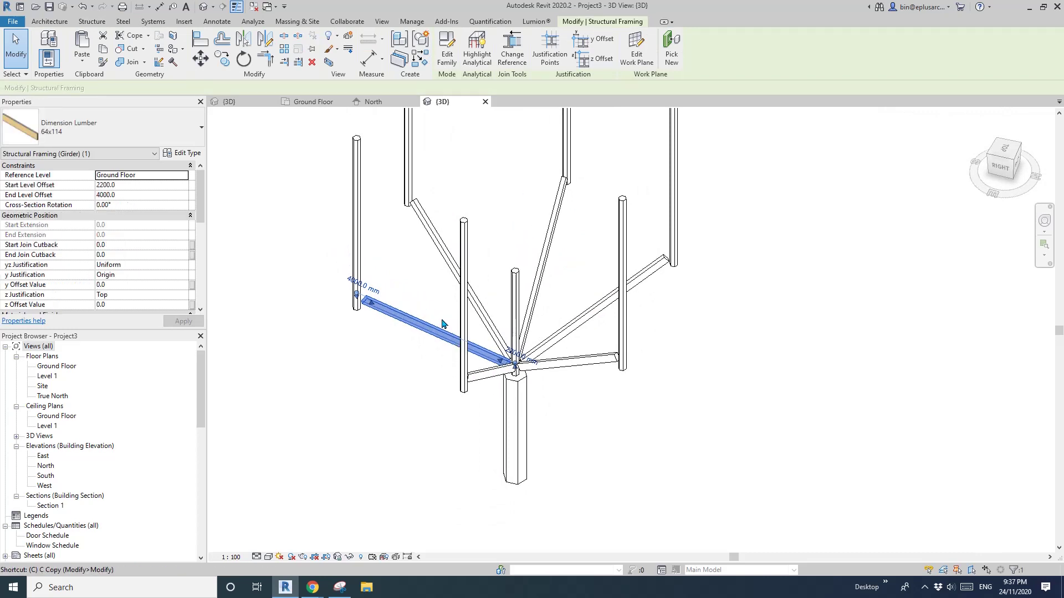
{"action": "key", "text": "s"}
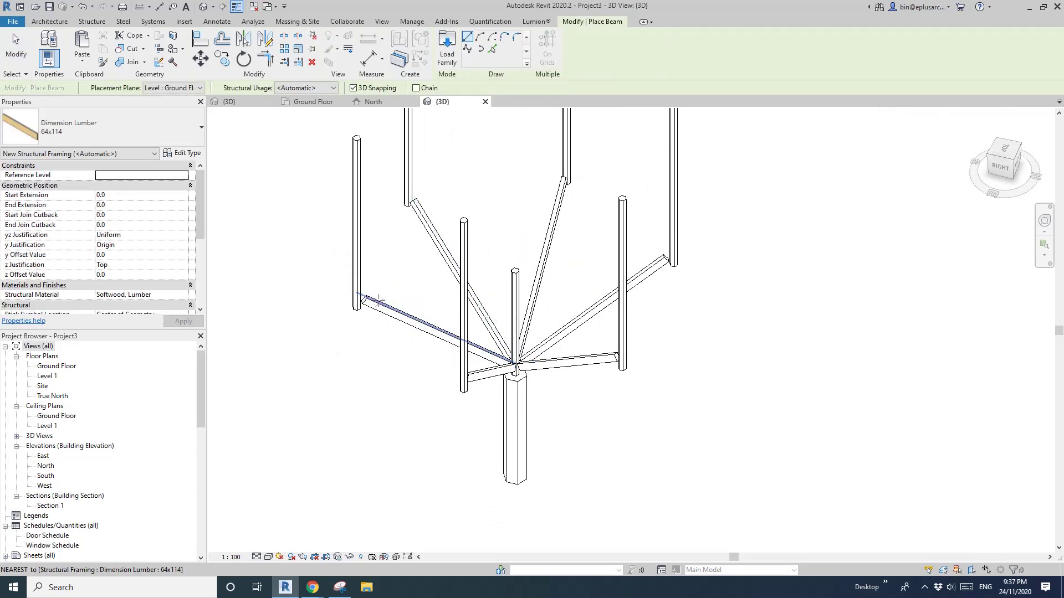
{"action": "scroll", "coordinate": [391, 307], "scroll_direction": "up", "scroll_amount": 1}
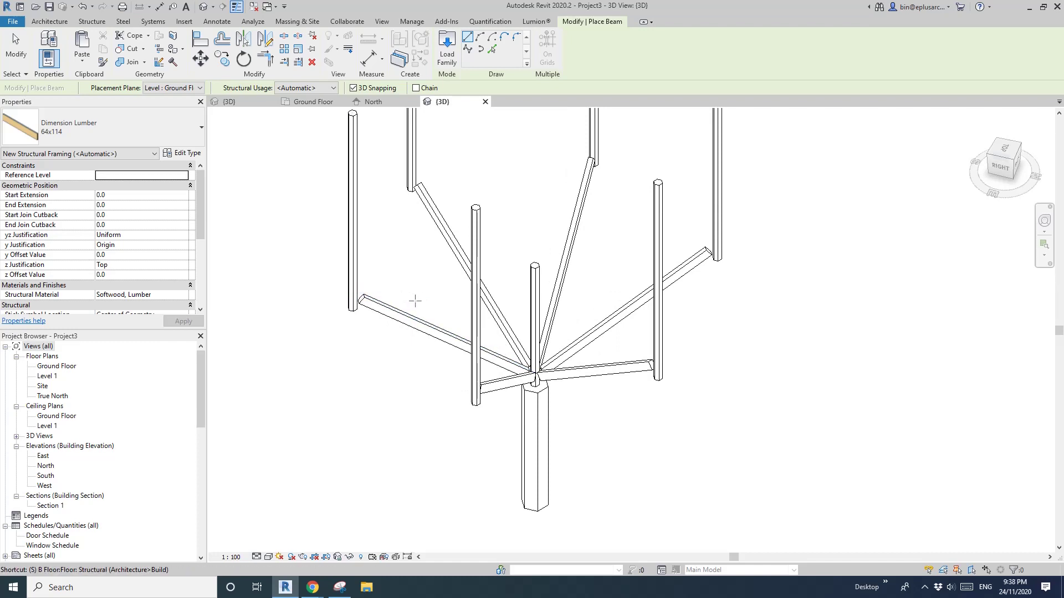
{"action": "scroll", "coordinate": [385, 305], "scroll_direction": "up", "scroll_amount": 1}
{"action": "left_click", "coordinate": [385, 304]}
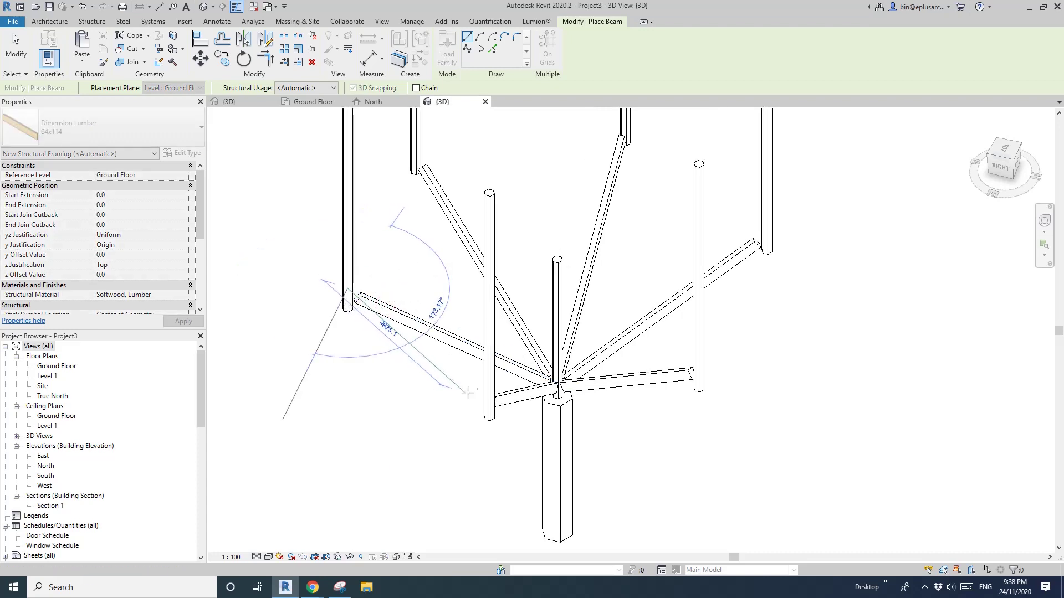
{"action": "left_click", "coordinate": [508, 387]}
{"action": "middle_click_drag", "start_coordinate": [508, 388], "coordinate": [489, 418], "text": "shift"}
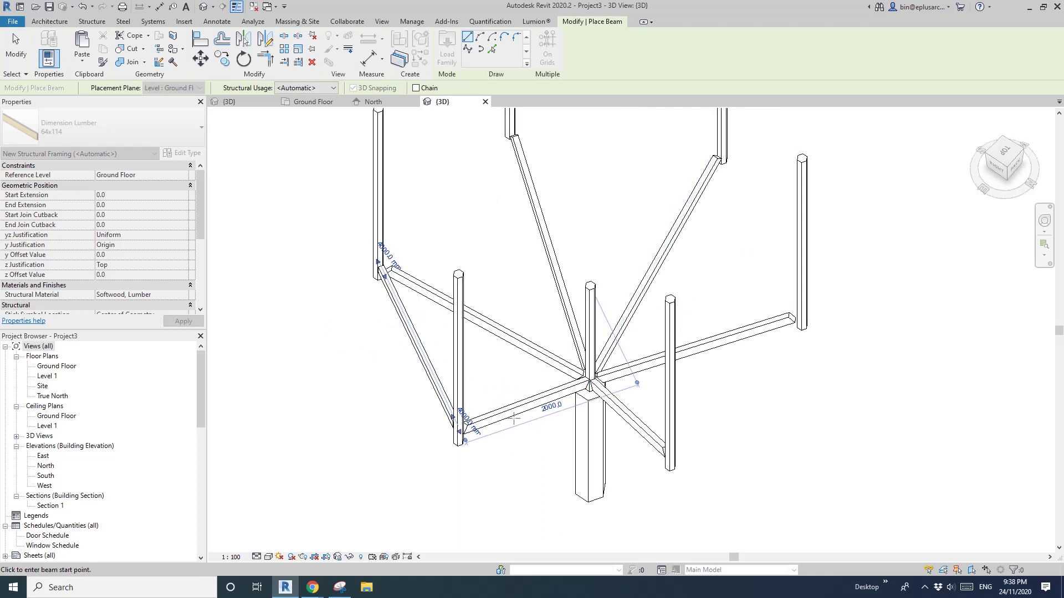
Place three more horizontal beams around the hexagon, connecting neighbouring outer columns at the brace endpoints.
{"action": "left_click", "coordinate": [490, 418]}
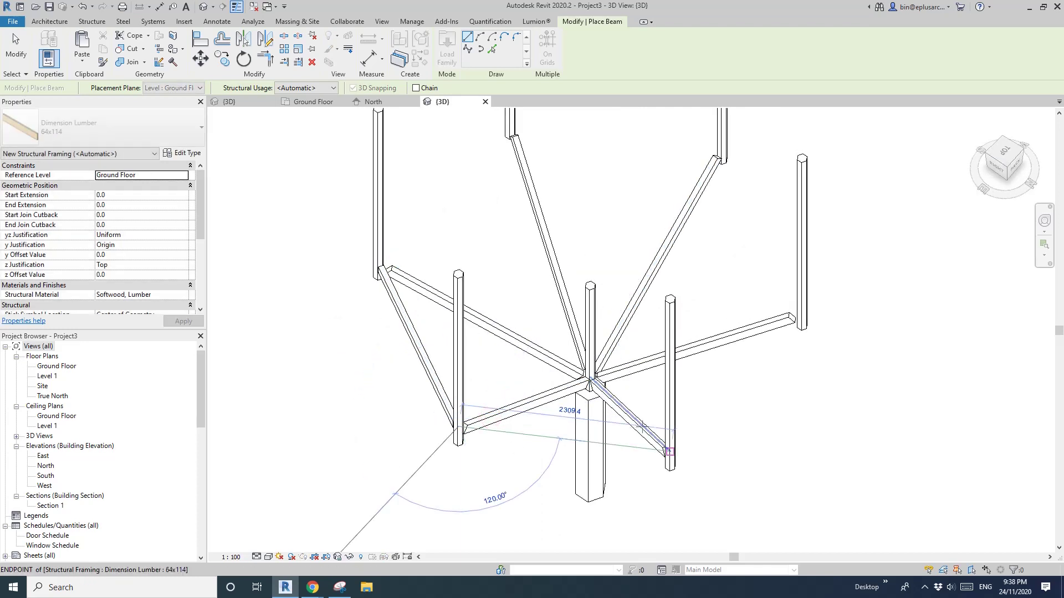
{"action": "left_click", "coordinate": [665, 452]}
{"action": "left_click", "coordinate": [666, 453]}
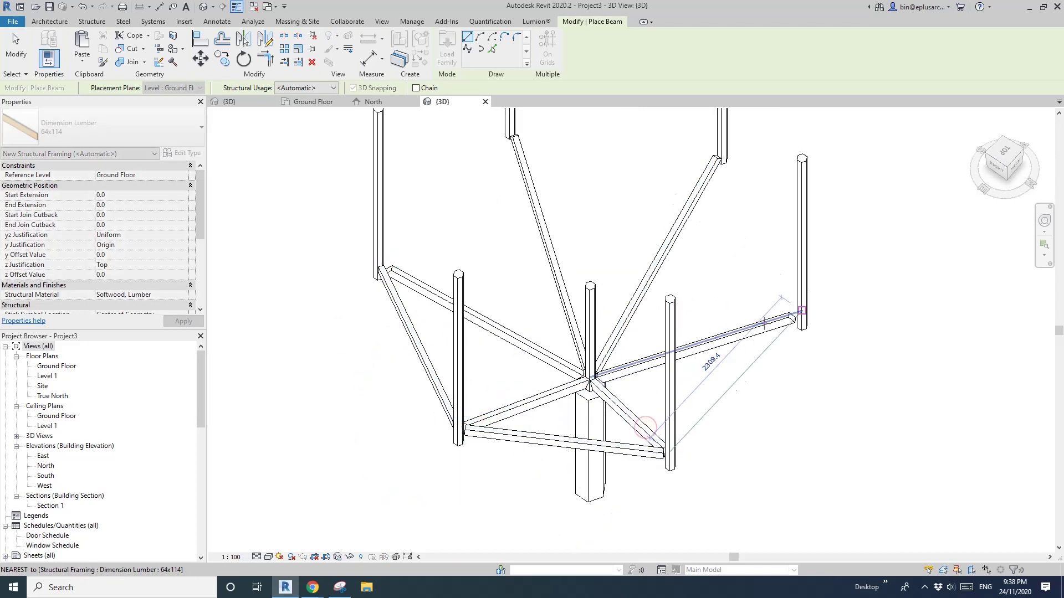
{"action": "left_click", "coordinate": [802, 311]}
{"action": "left_click", "coordinate": [721, 147]}
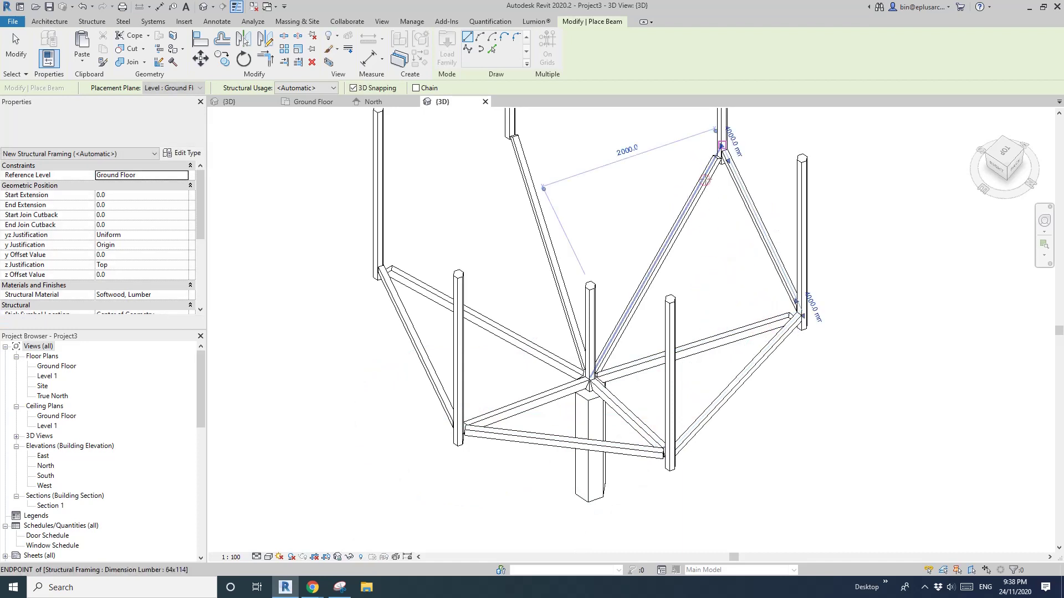
Place the two remaining perimeter beams between the outer columns to close the hexagonal ring.
{"action": "left_click", "coordinate": [721, 147]}
{"action": "left_click", "coordinate": [511, 135]}
{"action": "left_click", "coordinate": [511, 135]}
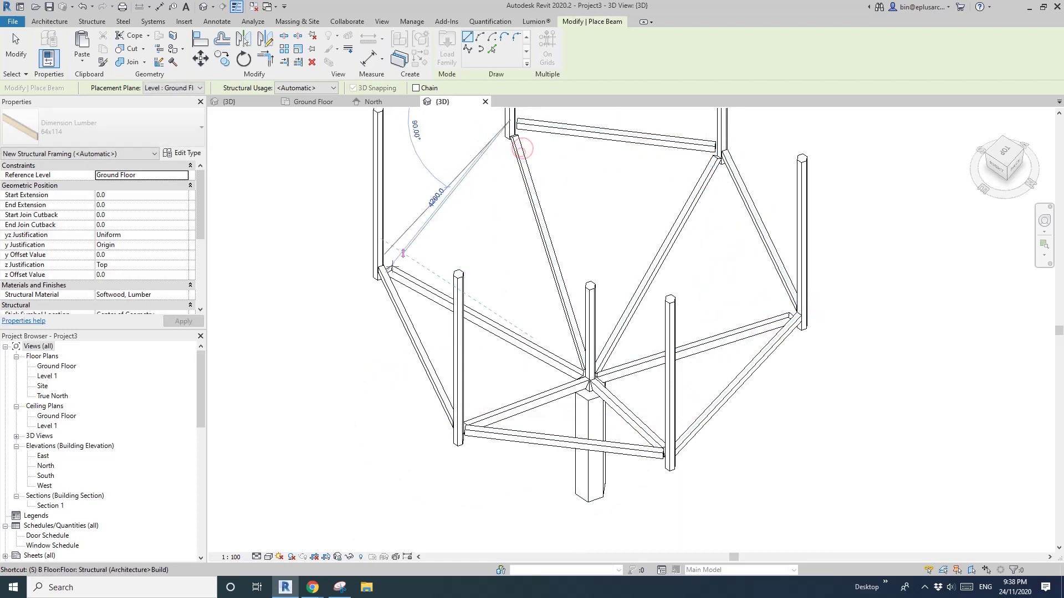
{"action": "mouse_move", "coordinate": [378, 260]}
{"action": "middle_mouse_down", "text": "shift"}
{"action": "mouse_move", "coordinate": [542, 371]}
{"action": "mouse_move", "coordinate": [629, 356]}
{"action": "mouse_move", "coordinate": [619, 188]}
{"action": "mouse_move", "coordinate": [550, 185]}
{"action": "mouse_move", "coordinate": [374, 241]}
{"action": "middle_mouse_up", "text": "shift"}
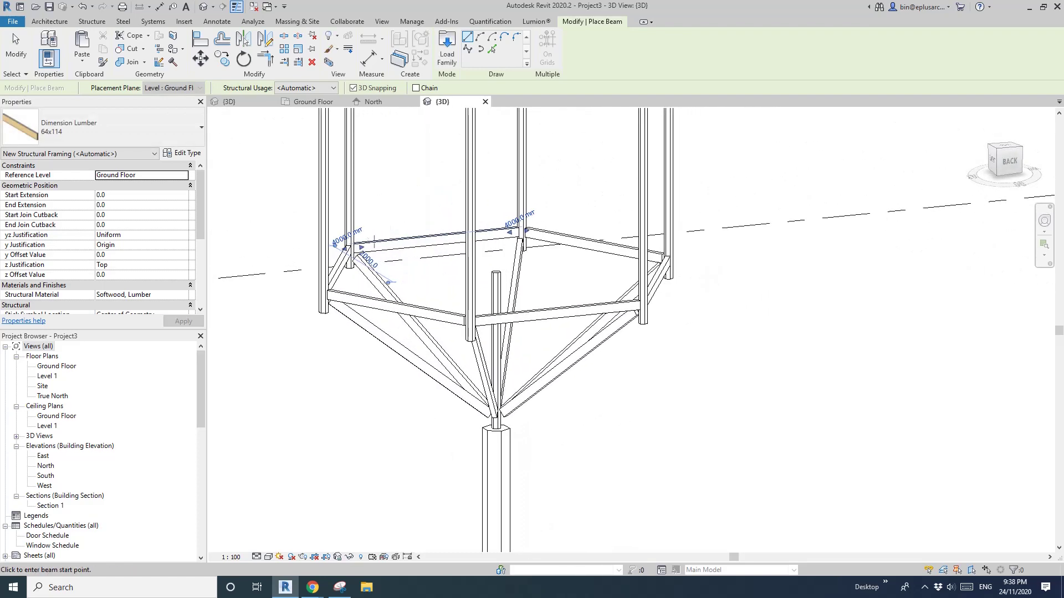
{"action": "middle_click_drag", "start_coordinate": [352, 280], "coordinate": [607, 364], "text": "shift"}
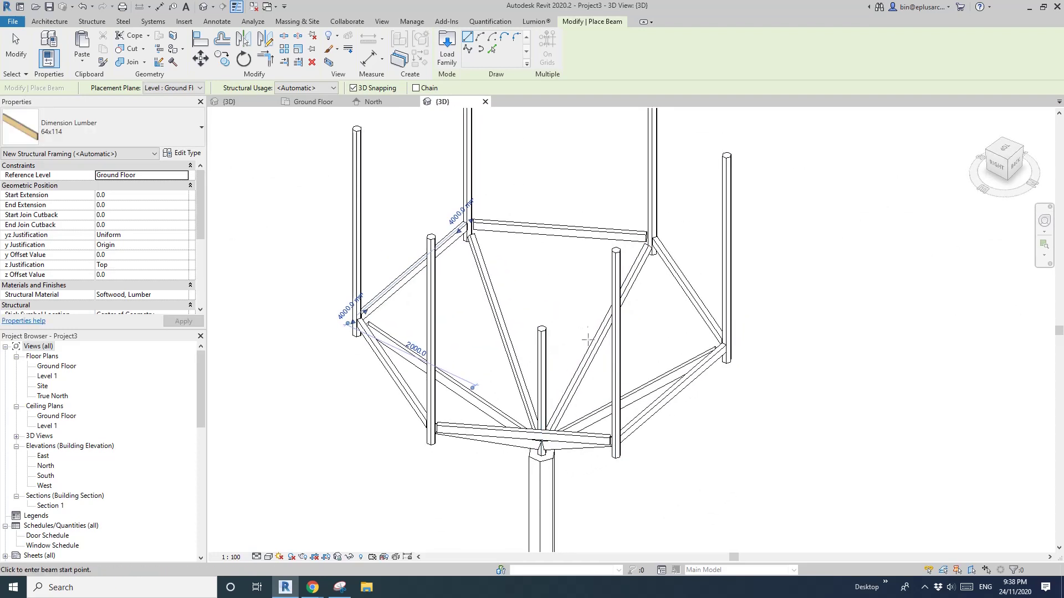
Place a horizontal beam from the top of the thin central column to the brace endpoint at one outer column.
{"action": "left_click", "coordinate": [544, 347]}
{"action": "middle_click_drag", "start_coordinate": [458, 435], "coordinate": [477, 398], "text": "shift"}
{"action": "scroll", "coordinate": [477, 398], "scroll_direction": "up", "scroll_amount": 3}
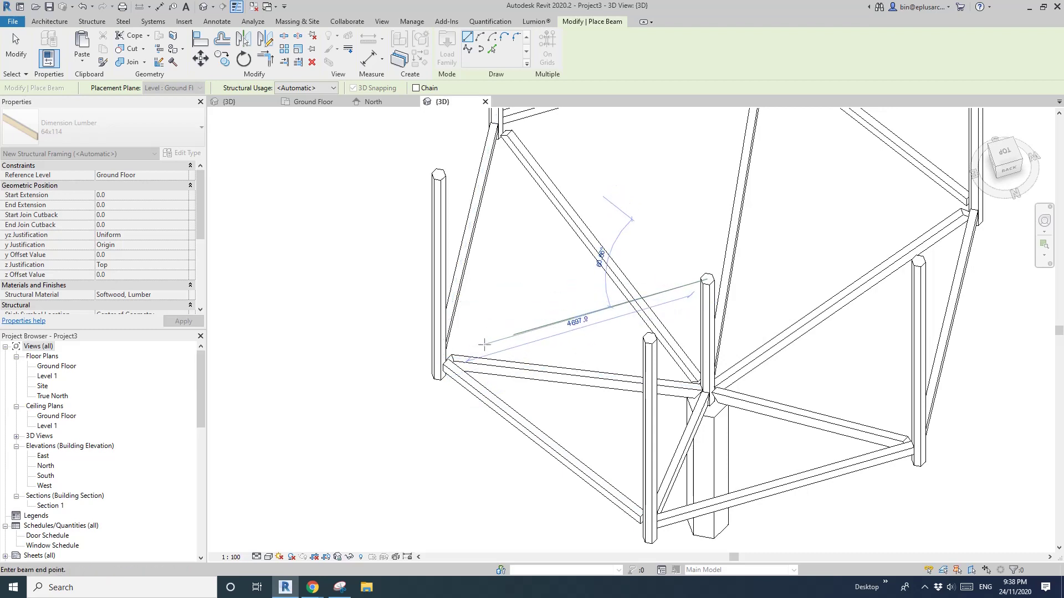
{"action": "middle_click_drag", "start_coordinate": [465, 375], "coordinate": [463, 378]}
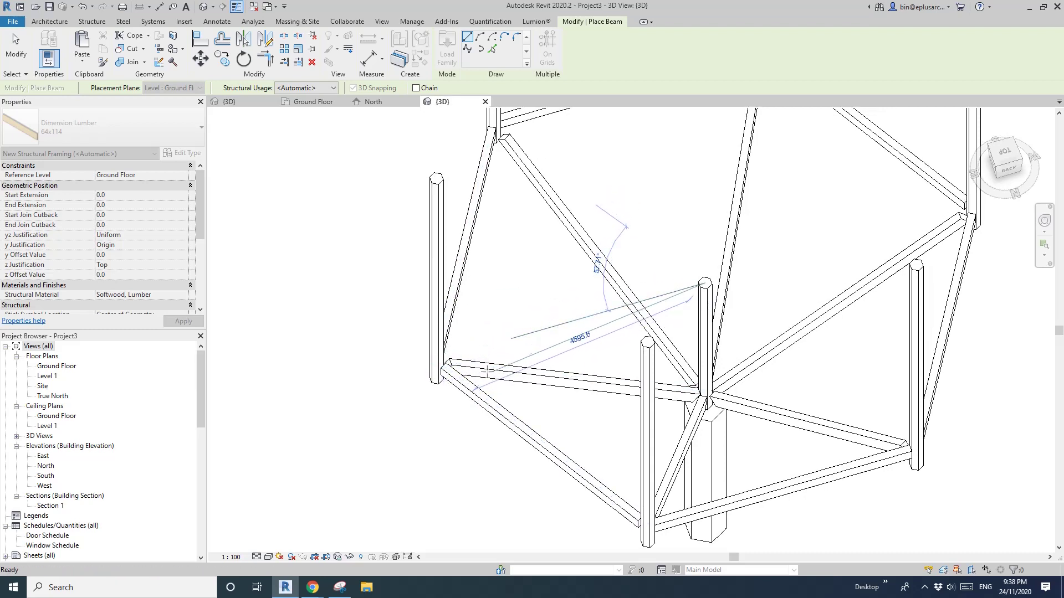
{"action": "left_click", "coordinate": [437, 362]}
{"action": "scroll", "coordinate": [569, 413], "scroll_direction": "down", "scroll_amount": 1}
{"action": "middle_click_drag", "start_coordinate": [570, 414], "coordinate": [502, 379]}
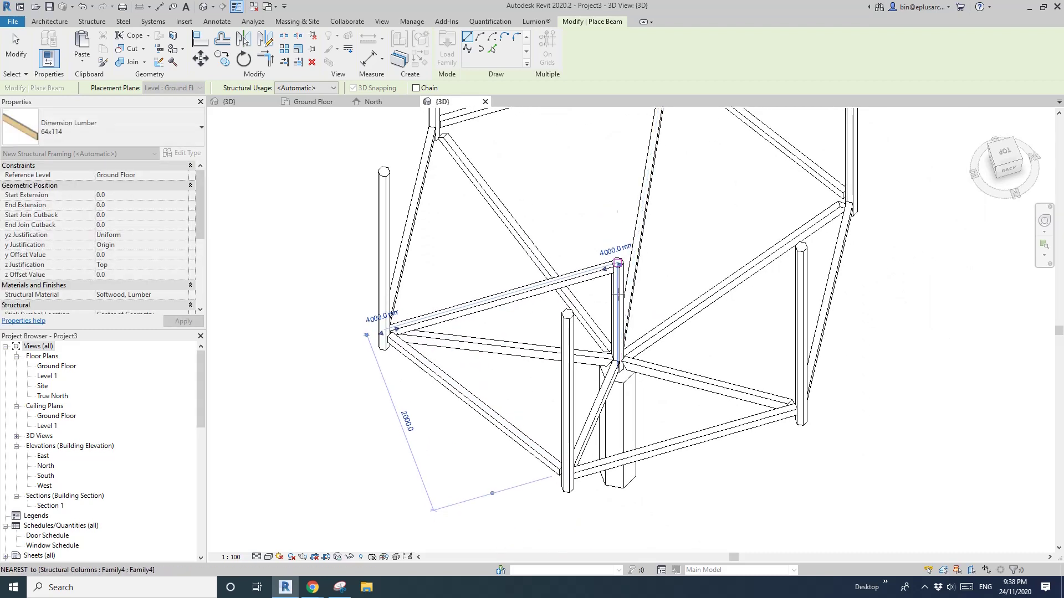
Place three more radial beams from the central column's top to the next three outer columns around the ring.
{"action": "left_click", "coordinate": [617, 267]}
{"action": "left_click", "coordinate": [569, 469]}
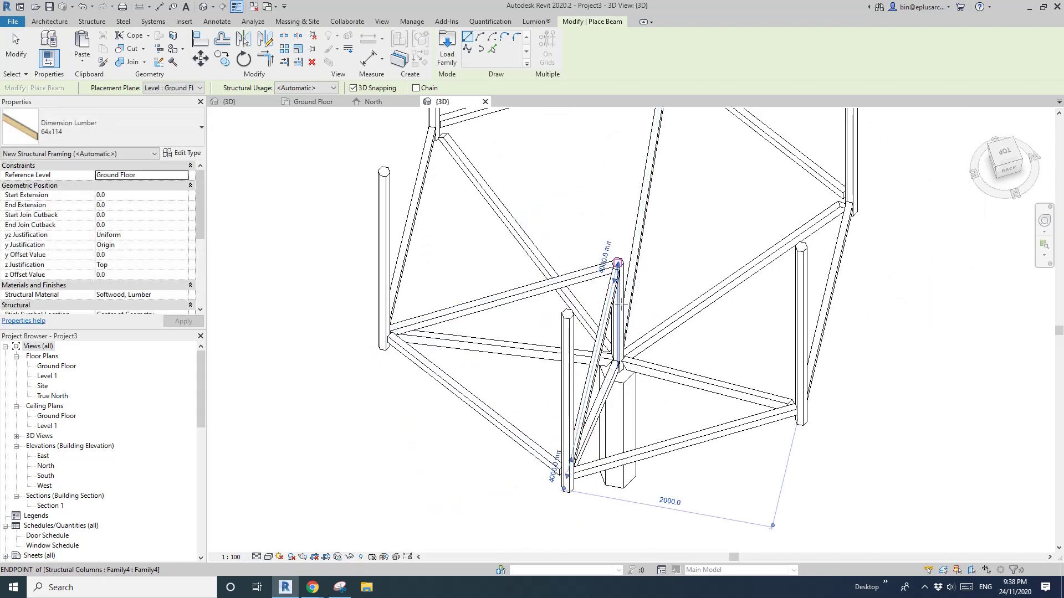
{"action": "left_click", "coordinate": [617, 265]}
{"action": "left_click", "coordinate": [797, 406]}
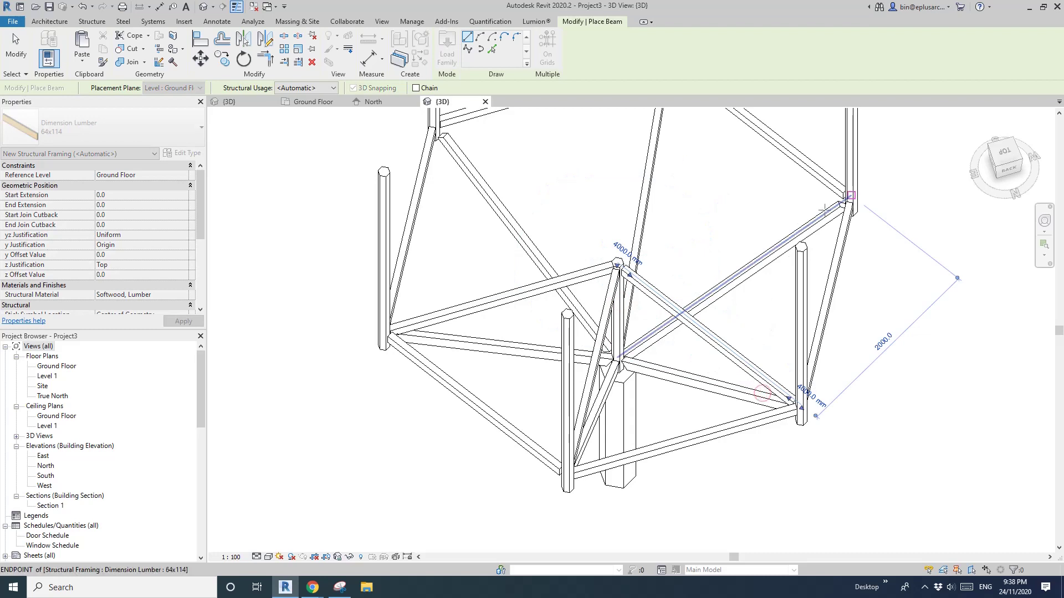
{"action": "left_click", "coordinate": [617, 265]}
{"action": "left_click", "coordinate": [843, 201]}
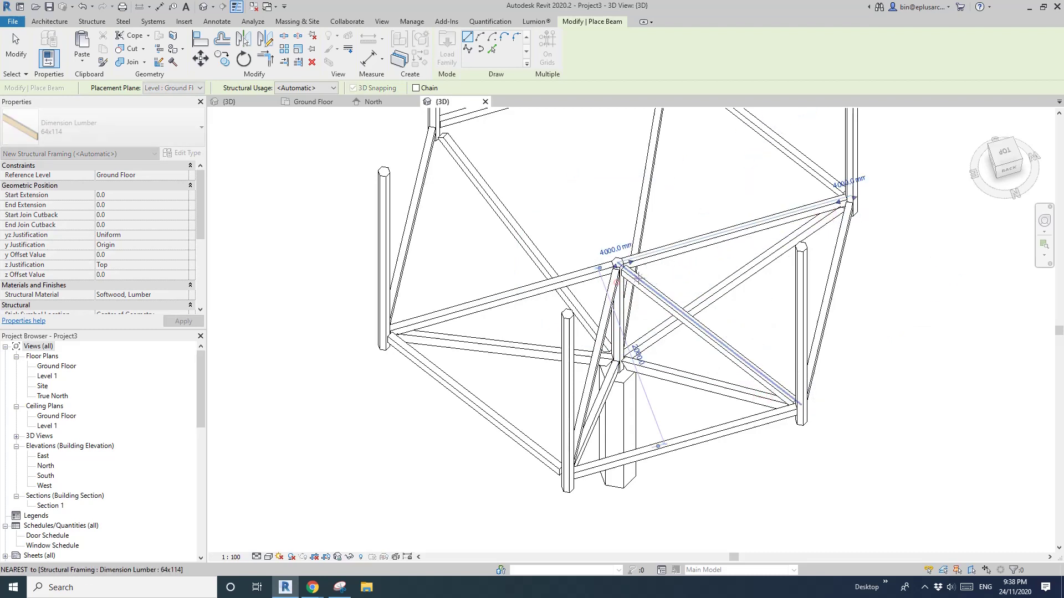
Place the last two radial beams between the remaining outer columns and the central column's top, and end beam placement.
{"action": "scroll", "coordinate": [647, 267], "scroll_direction": "down", "scroll_amount": 1}
{"action": "middle_click_drag", "start_coordinate": [647, 267], "coordinate": [626, 406]}
{"action": "left_click", "coordinate": [641, 227]}
{"action": "left_click", "coordinate": [637, 239]}
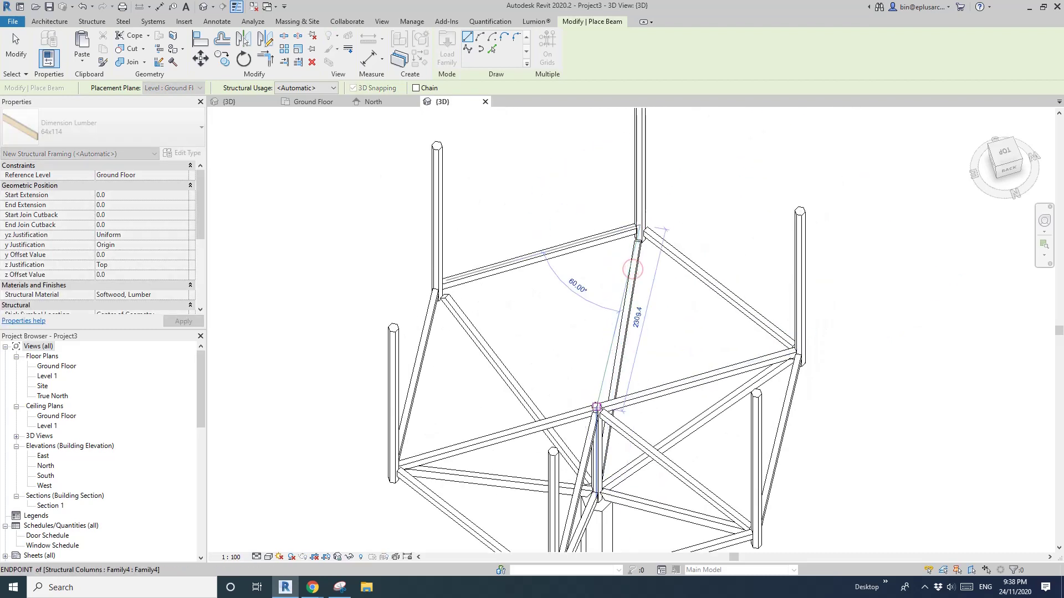
{"action": "left_click", "coordinate": [437, 284]}
{"action": "left_click", "coordinate": [596, 407]}
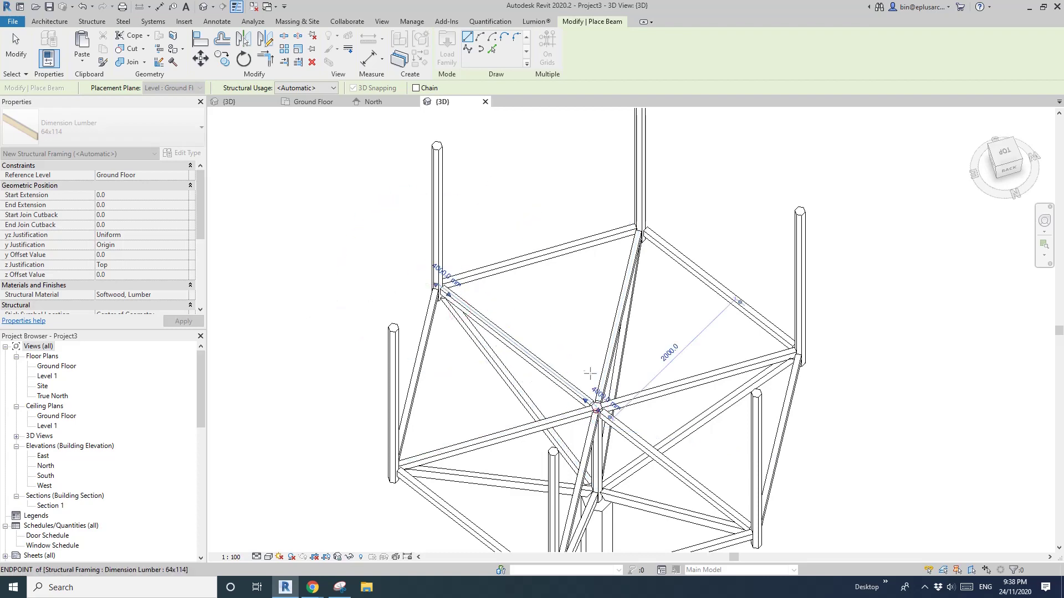
{"action": "scroll", "coordinate": [589, 382], "scroll_direction": "down", "scroll_amount": 1}
{"action": "middle_click_drag", "start_coordinate": [655, 318], "coordinate": [712, 280], "text": "shift"}
{"action": "key", "text": "Escape"}
{"action": "middle_click_drag", "start_coordinate": [701, 349], "coordinate": [624, 376], "text": "shift"}
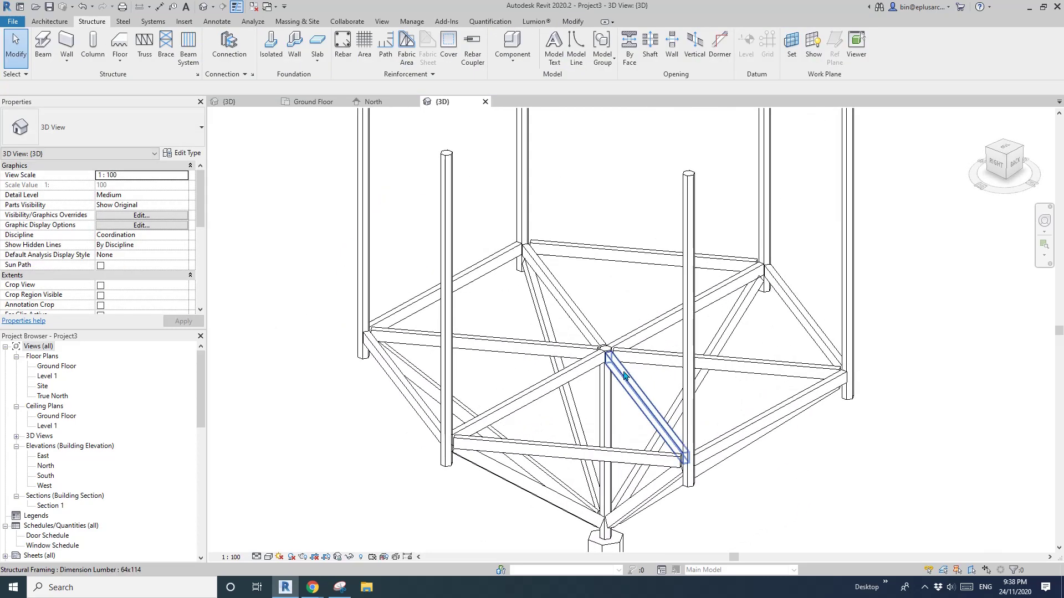
Try start and end level offsets of 4100 on a single radial beam, and set both back to 4000.
{"action": "left_click", "coordinate": [499, 410]}
{"action": "middle_click_drag", "start_coordinate": [499, 411], "coordinate": [483, 416], "text": "shift"}
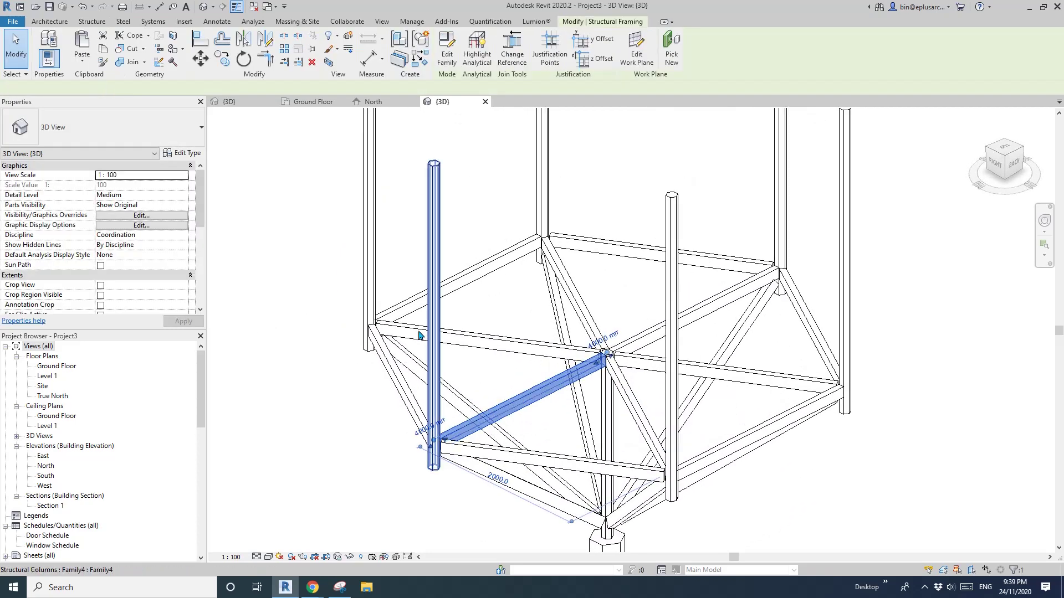
{"action": "mouse_move", "coordinate": [578, 383]}
{"action": "middle_mouse_down", "text": "shift"}
{"action": "mouse_move", "coordinate": [570, 399]}
{"action": "mouse_move", "coordinate": [580, 381]}
{"action": "middle_mouse_up", "text": "shift"}
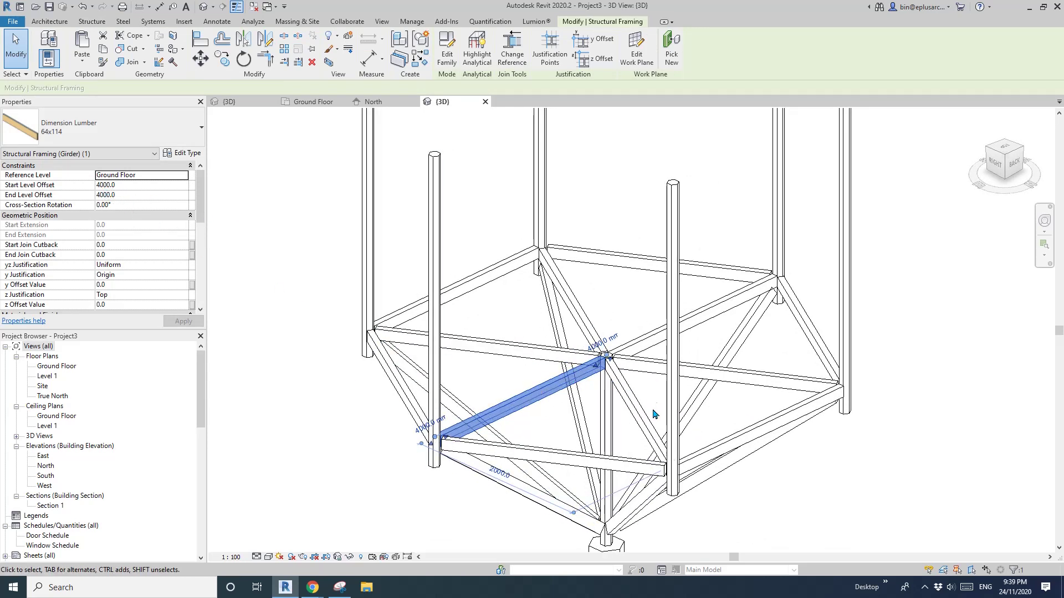
{"action": "middle_click_drag", "start_coordinate": [654, 414], "coordinate": [615, 396], "text": "shift"}
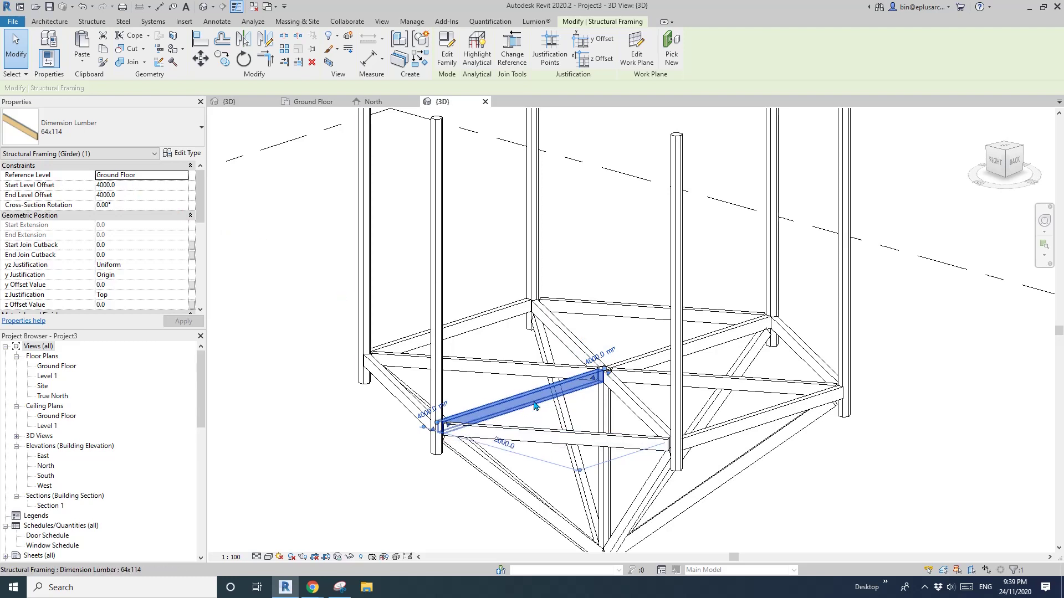
{"action": "middle_click_drag", "start_coordinate": [494, 404], "coordinate": [492, 449], "text": "shift"}
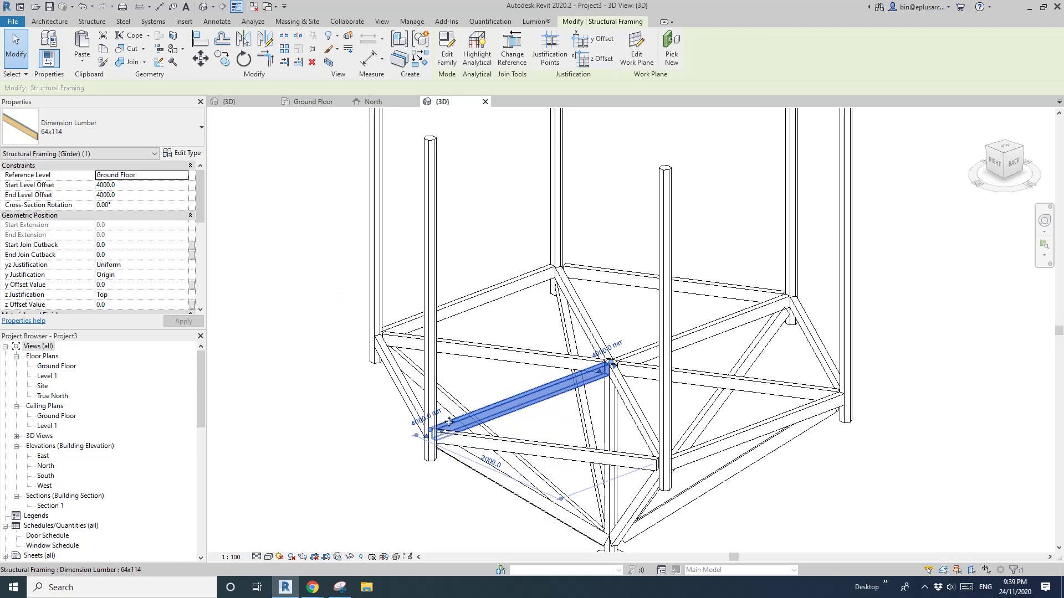
{"action": "middle_click_drag", "start_coordinate": [511, 412], "coordinate": [520, 401]}
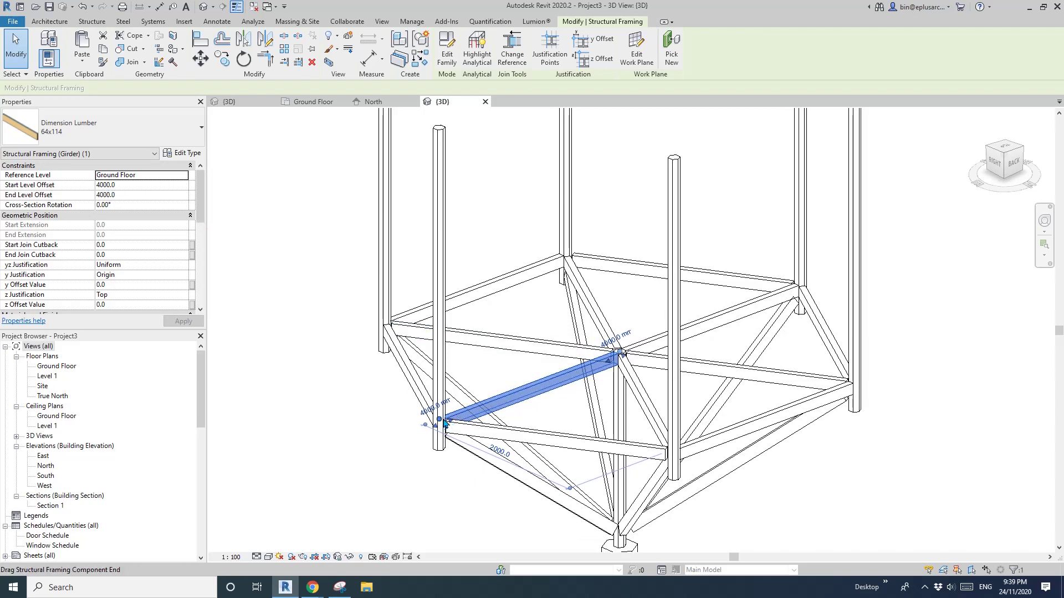
{"action": "middle_click_drag", "start_coordinate": [445, 423], "coordinate": [446, 390], "text": "shift"}
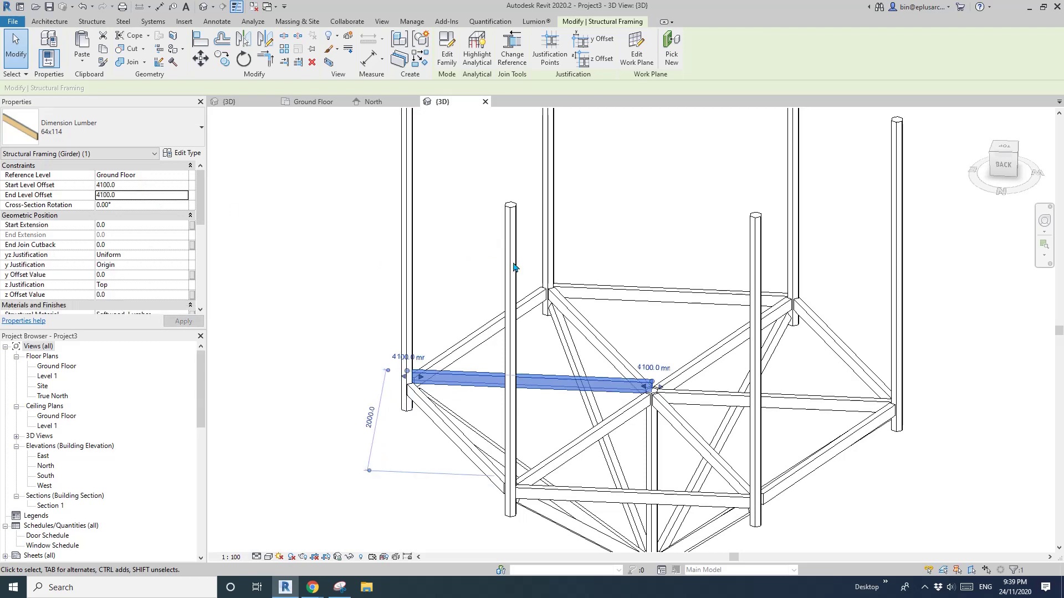
{"action": "middle_click_drag", "start_coordinate": [514, 267], "coordinate": [248, 186], "text": "shift"}
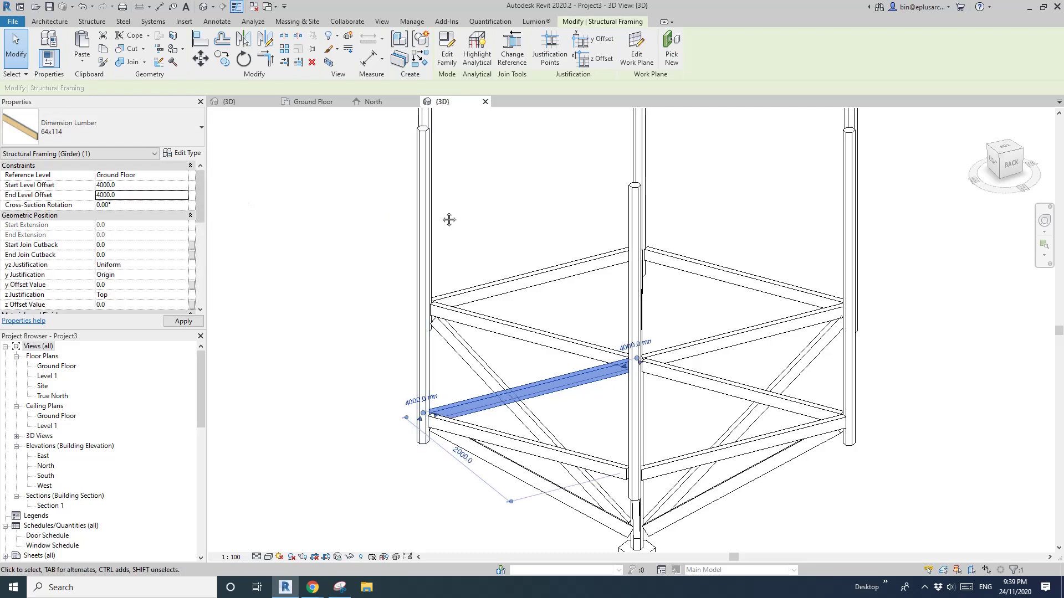
{"action": "scroll", "coordinate": [460, 272], "scroll_direction": "down", "scroll_amount": 1}
{"action": "middle_click_drag", "start_coordinate": [462, 279], "coordinate": [415, 283]}
{"action": "key", "text": "Escape"}
Extend the upper end of one diagonal brace until it meets its outer column.
{"action": "middle_click_drag", "start_coordinate": [496, 349], "coordinate": [590, 280], "text": "shift"}
{"action": "scroll", "coordinate": [609, 309], "scroll_direction": "up", "scroll_amount": 3}
{"action": "left_click", "coordinate": [610, 304]}
{"action": "middle_click_drag", "start_coordinate": [646, 324], "coordinate": [660, 356], "text": "shift"}
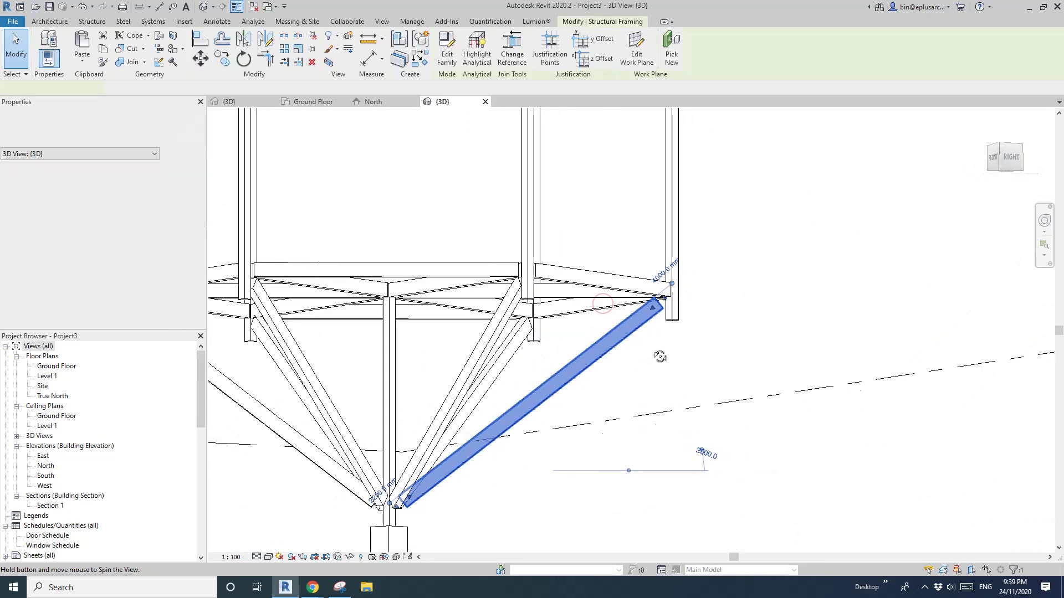
{"action": "scroll", "coordinate": [667, 304], "scroll_direction": "up", "scroll_amount": 3}
{"action": "middle_click_drag", "start_coordinate": [670, 299], "coordinate": [573, 363], "text": "shift"}
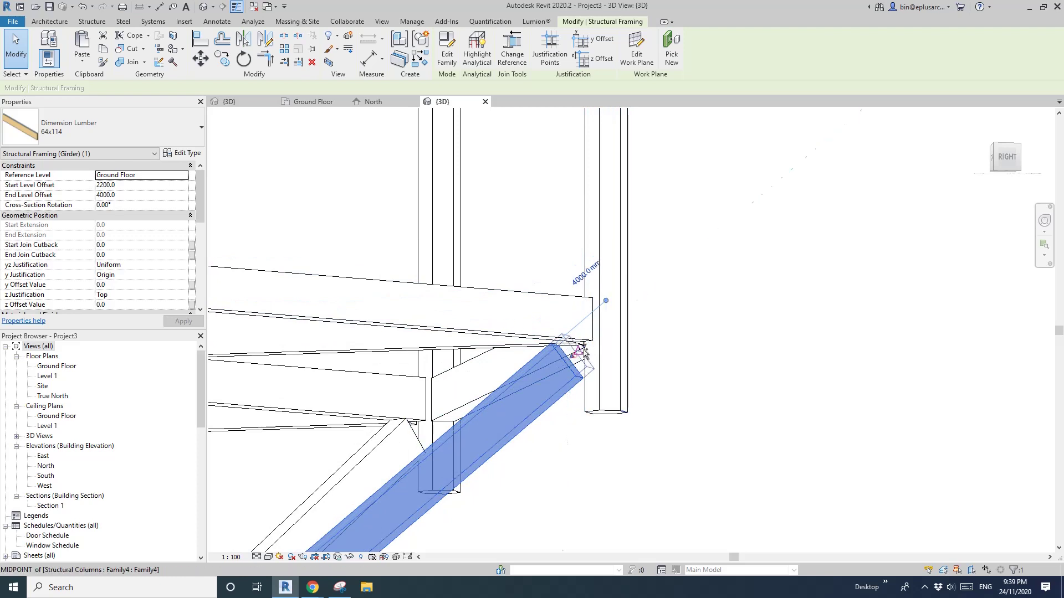
{"action": "left_click_drag", "start_coordinate": [601, 335], "coordinate": [596, 336]}
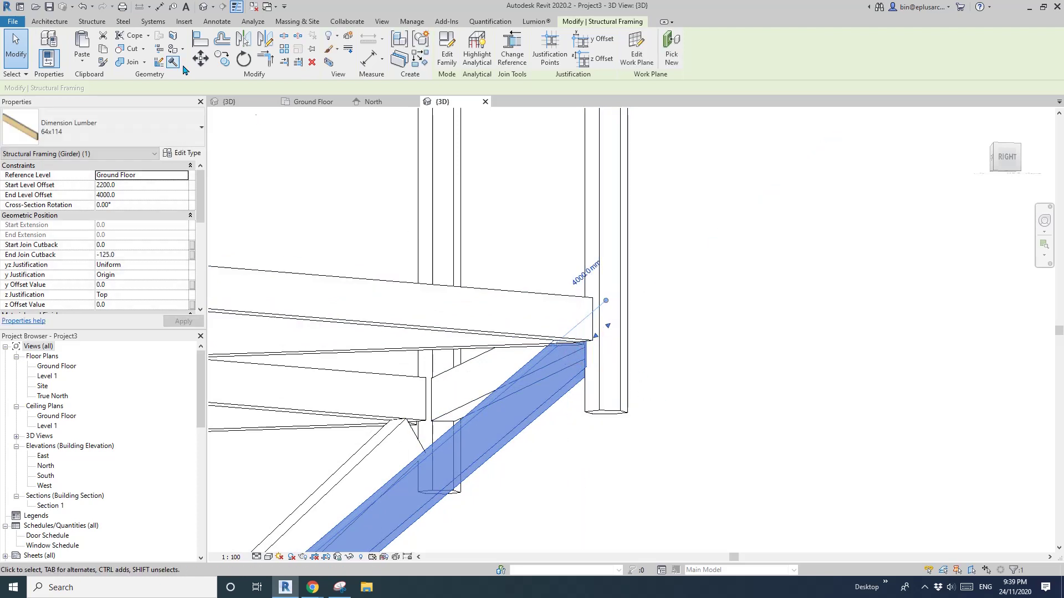
Cope the extended brace against the horizontal beam it meets at the outer column.
{"action": "left_click", "coordinate": [132, 36]}
{"action": "left_click", "coordinate": [549, 380]}
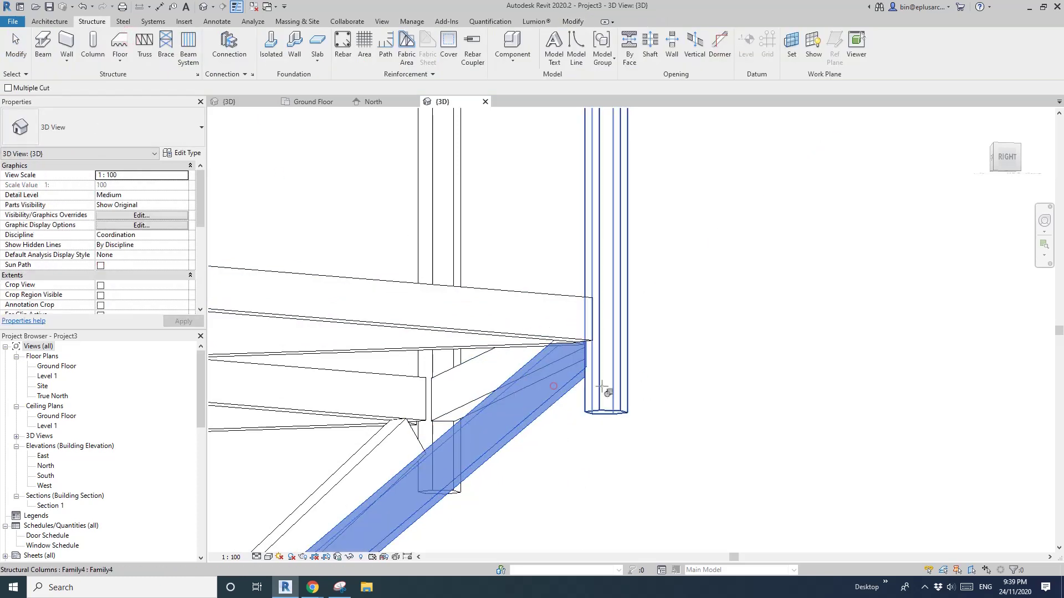
{"action": "middle_click_drag", "start_coordinate": [555, 368], "coordinate": [604, 297], "text": "shift"}
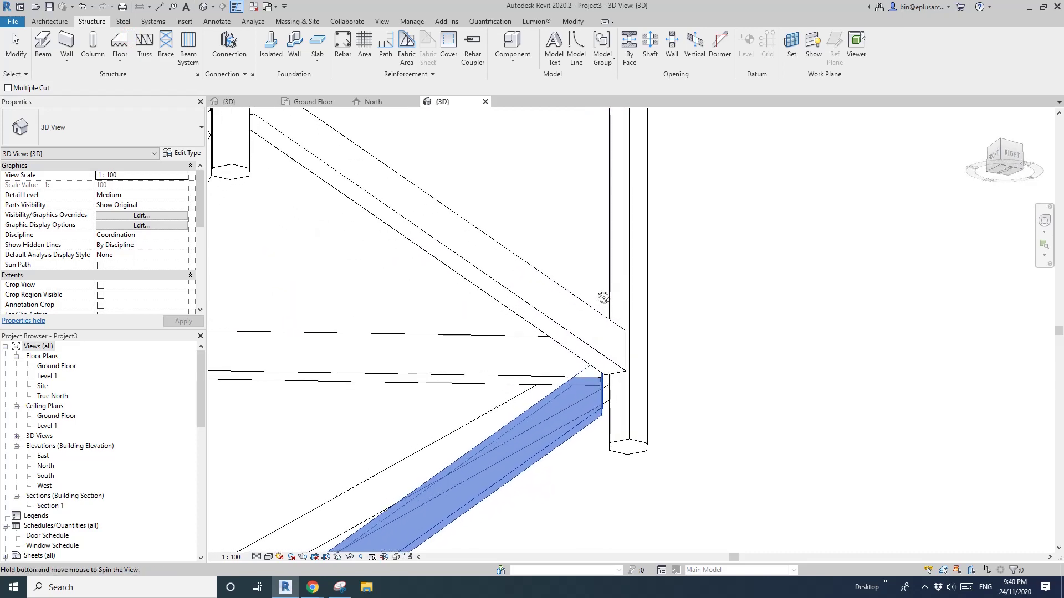
{"action": "left_click", "coordinate": [535, 367]}
{"action": "key", "text": "Escape"}
Set the coping distance of the coped brace to 2 mm.
{"action": "left_click", "coordinate": [600, 415]}
{"action": "mouse_move", "coordinate": [612, 361]}
{"action": "middle_mouse_down", "text": "shift"}
{"action": "mouse_move", "coordinate": [648, 299]}
{"action": "mouse_move", "coordinate": [626, 360]}
{"action": "middle_mouse_up", "text": "shift"}
{"action": "scroll", "coordinate": [149, 234], "scroll_direction": "down", "scroll_amount": 2}
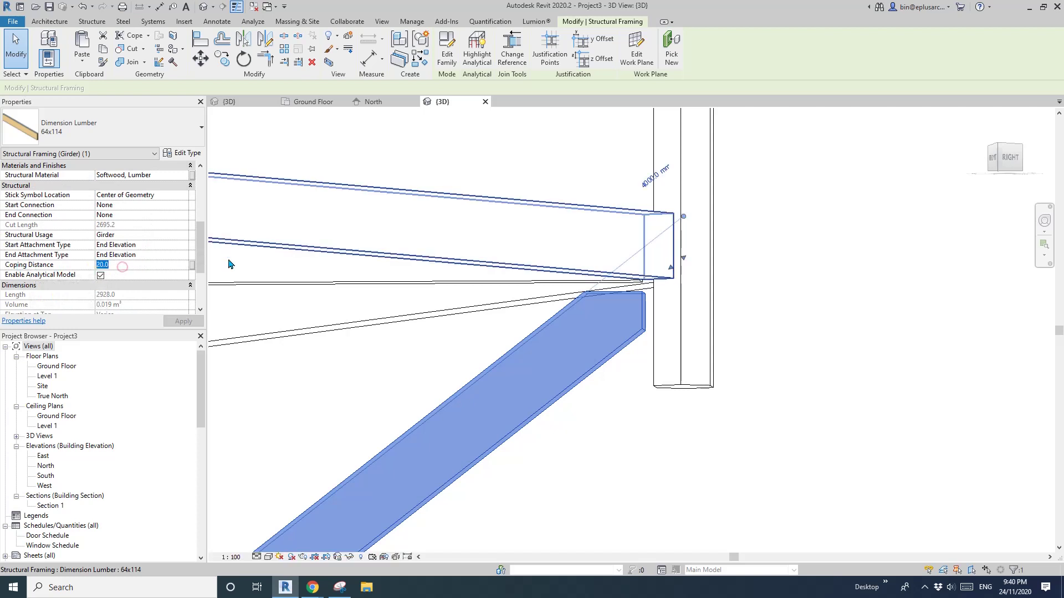
{"action": "left_click", "coordinate": [122, 266]}
{"action": "double_click", "coordinate": [128, 270]}
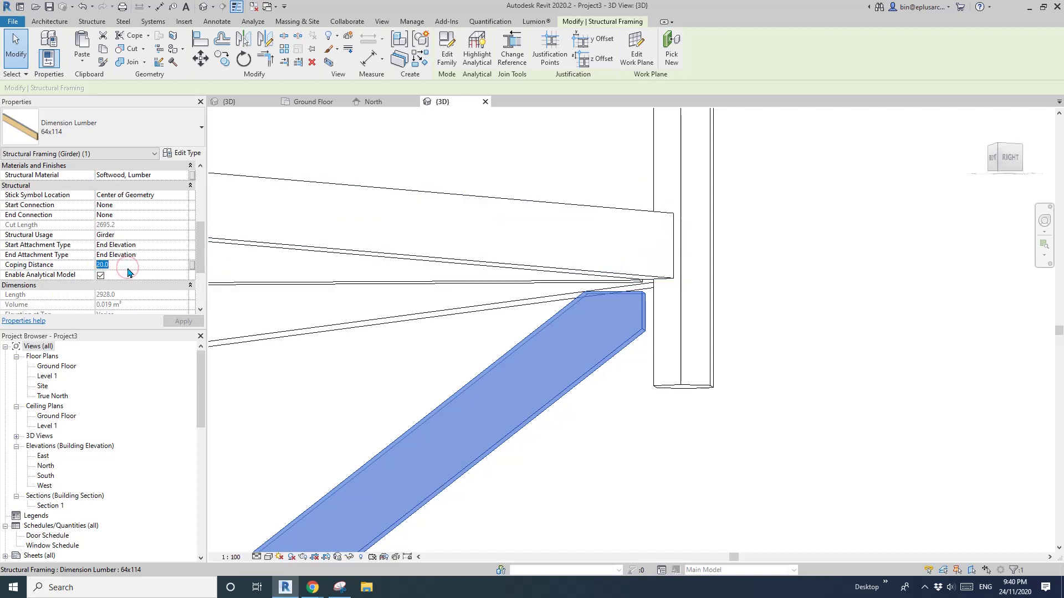
{"action": "type", "text": "0"}
{"action": "left_click", "coordinate": [624, 196]}
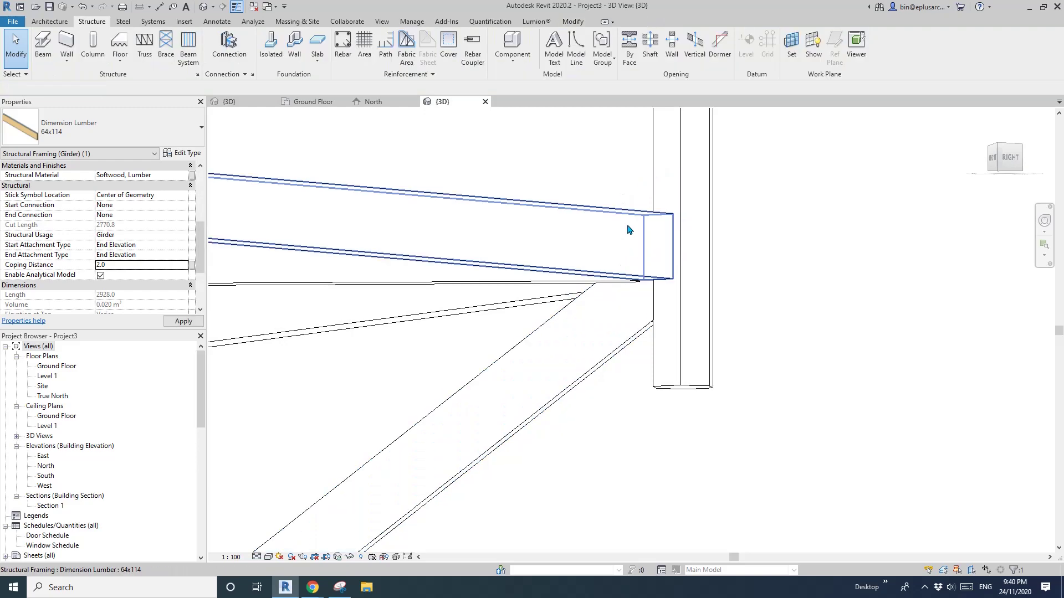
Cope the perimeter beam at the same outer column against the brace that overlaps its end.
{"action": "middle_click_drag", "start_coordinate": [630, 318], "coordinate": [690, 360], "text": "shift"}
{"action": "left_click", "coordinate": [662, 355]}
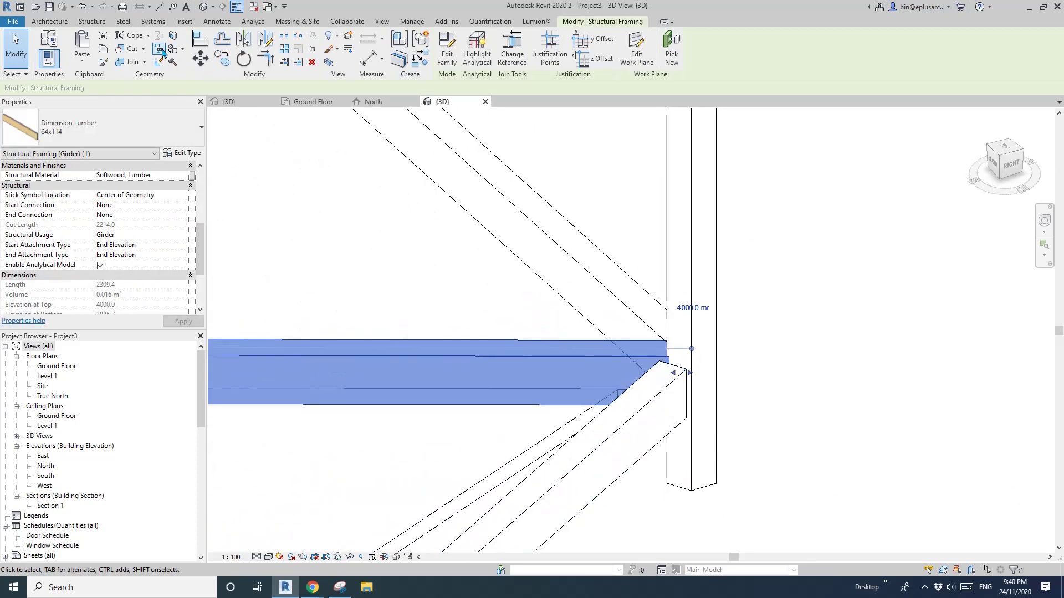
{"action": "left_click", "coordinate": [127, 37]}
{"action": "middle_click_drag", "start_coordinate": [589, 368], "coordinate": [587, 218], "text": "shift"}
{"action": "left_click", "coordinate": [586, 216]}
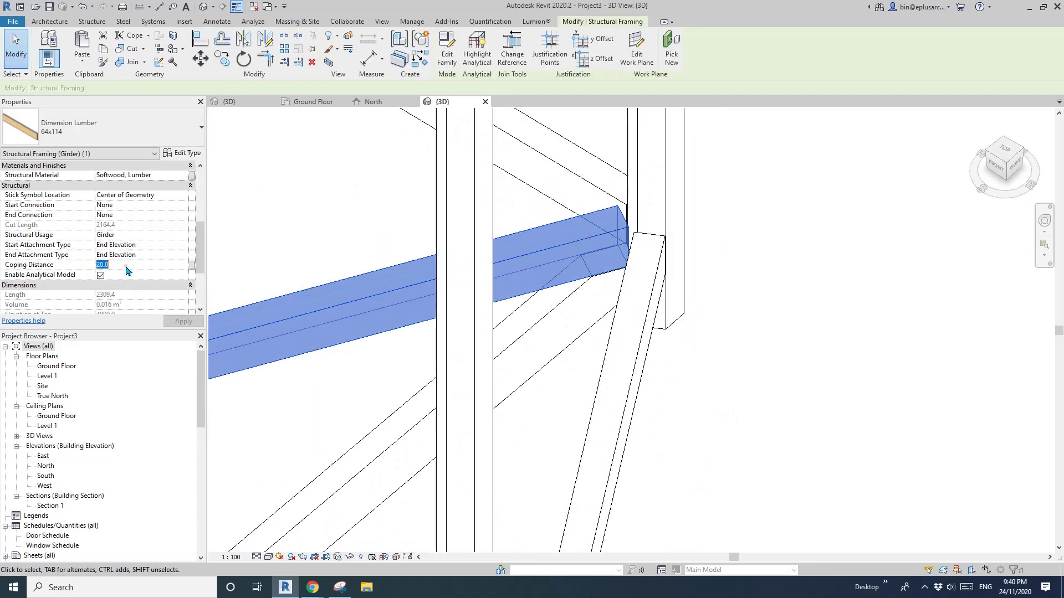
{"action": "left_click", "coordinate": [767, 224]}
Examine the whole frame from several angles, compare it with the reference photos in the browser's Gmail message, and return to Revit.
{"action": "middle_click_drag", "start_coordinate": [675, 244], "coordinate": [717, 168], "text": "shift"}
{"action": "scroll", "coordinate": [677, 335], "scroll_direction": "down", "scroll_amount": 3}
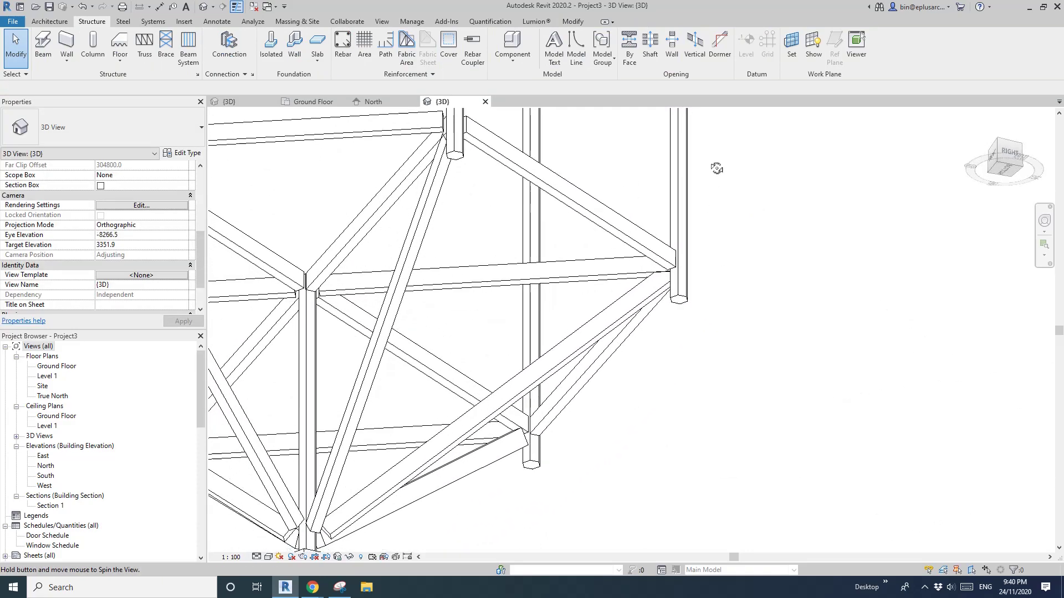
{"action": "scroll", "coordinate": [659, 327], "scroll_direction": "down", "scroll_amount": 3}
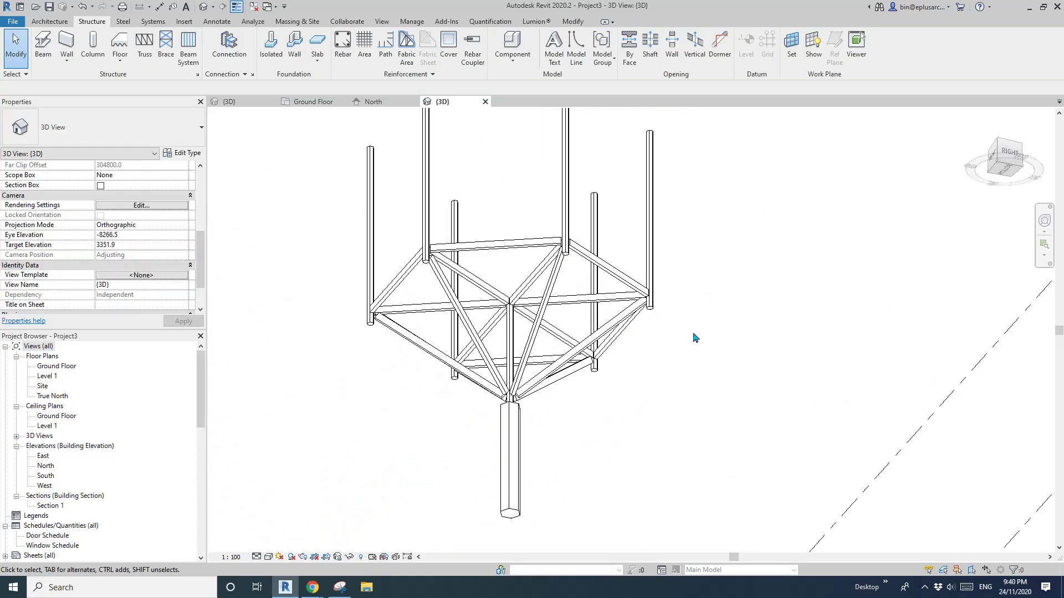
{"action": "middle_click_drag", "start_coordinate": [693, 337], "coordinate": [432, 421], "text": "shift"}
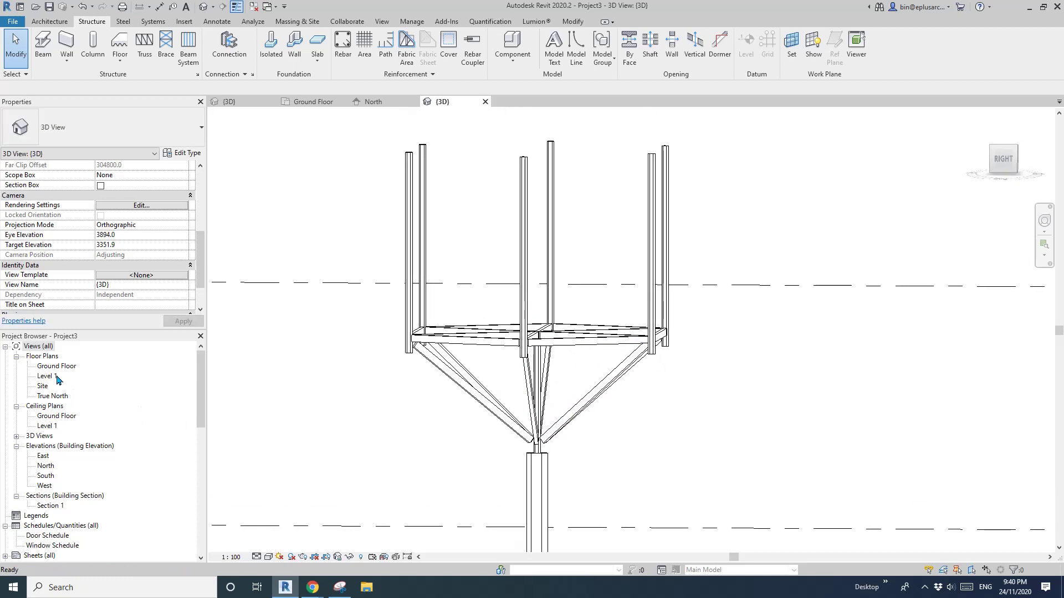
{"action": "middle_click_drag", "start_coordinate": [477, 310], "coordinate": [479, 320]}
{"action": "left_click", "coordinate": [322, 588]}
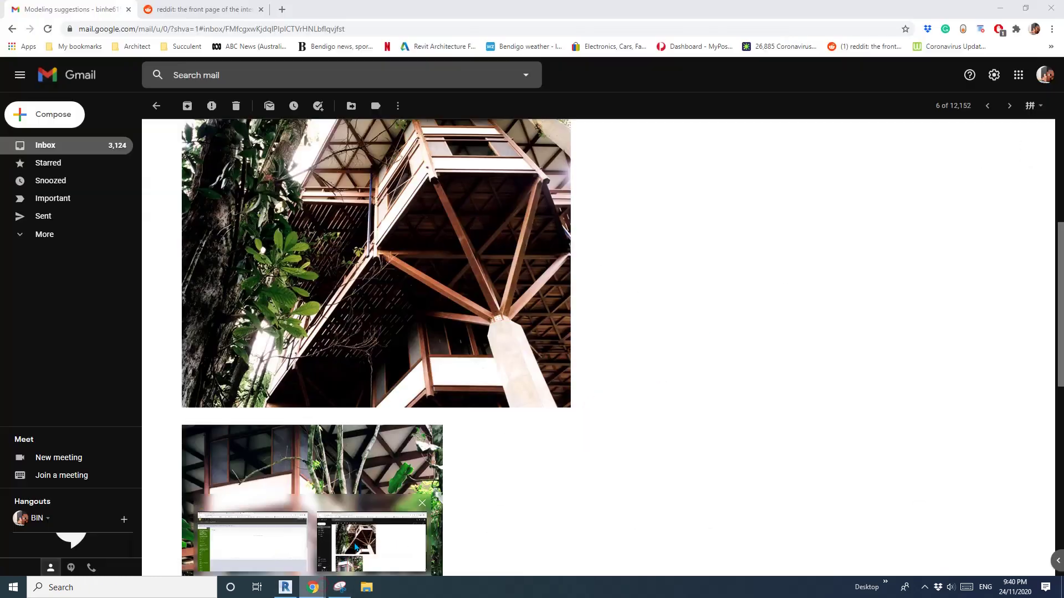
{"action": "scroll", "coordinate": [443, 277], "scroll_direction": "down", "scroll_amount": 2}
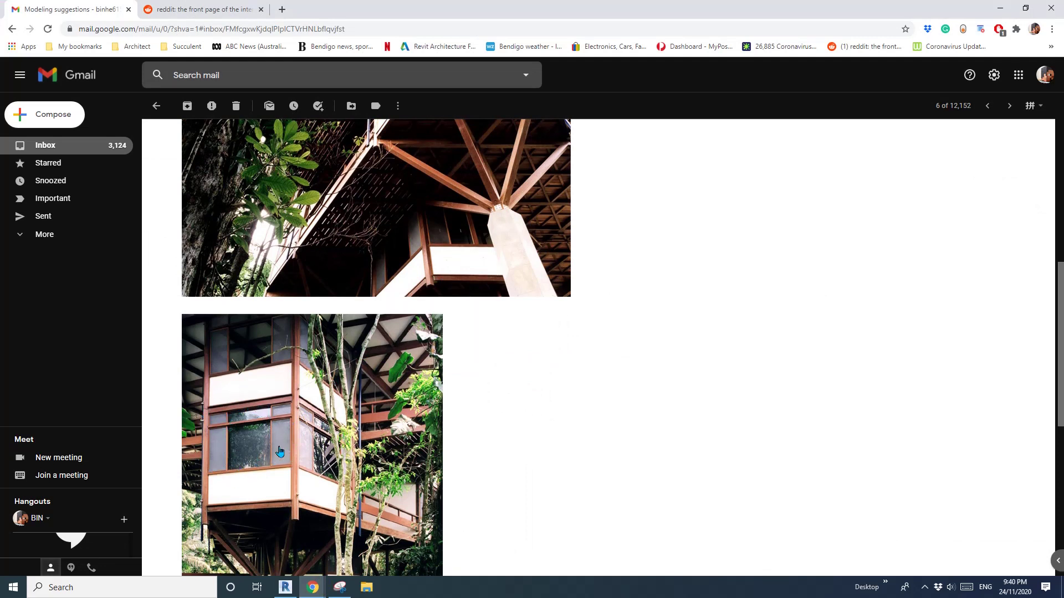
{"action": "scroll", "coordinate": [271, 438], "scroll_direction": "up", "scroll_amount": 4}
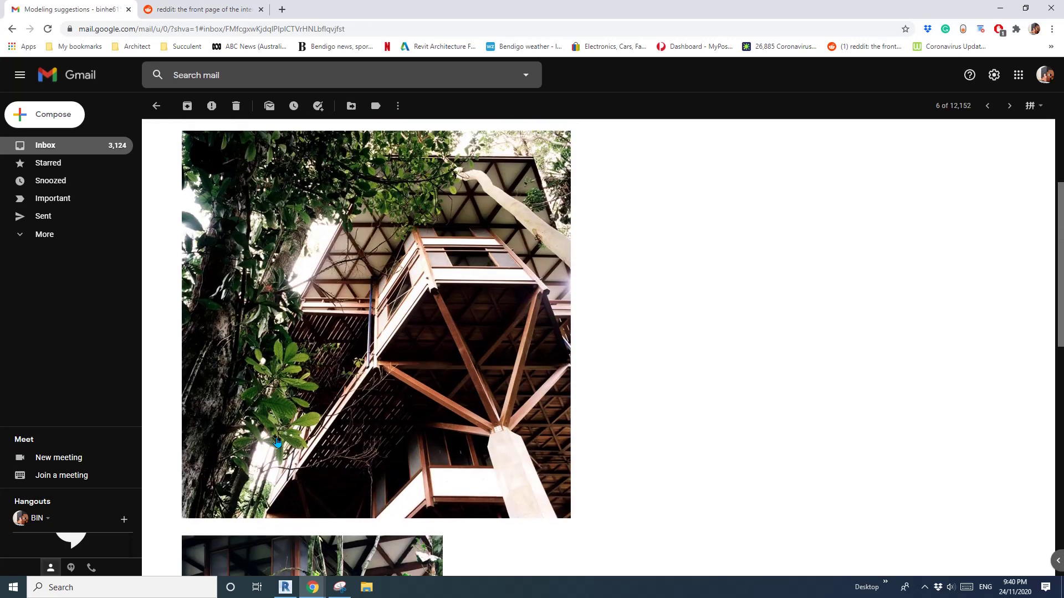
{"action": "left_click", "coordinate": [287, 586]}
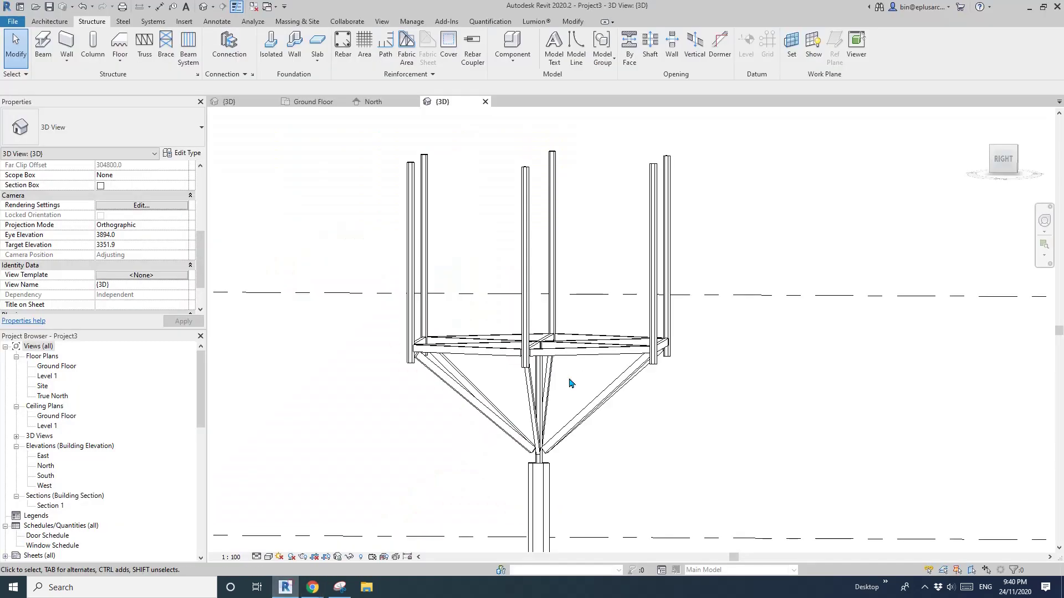
Open the Level 1 floor plan and raise its detail level to show the beams' full outlines.
{"action": "left_click", "coordinate": [52, 368]}
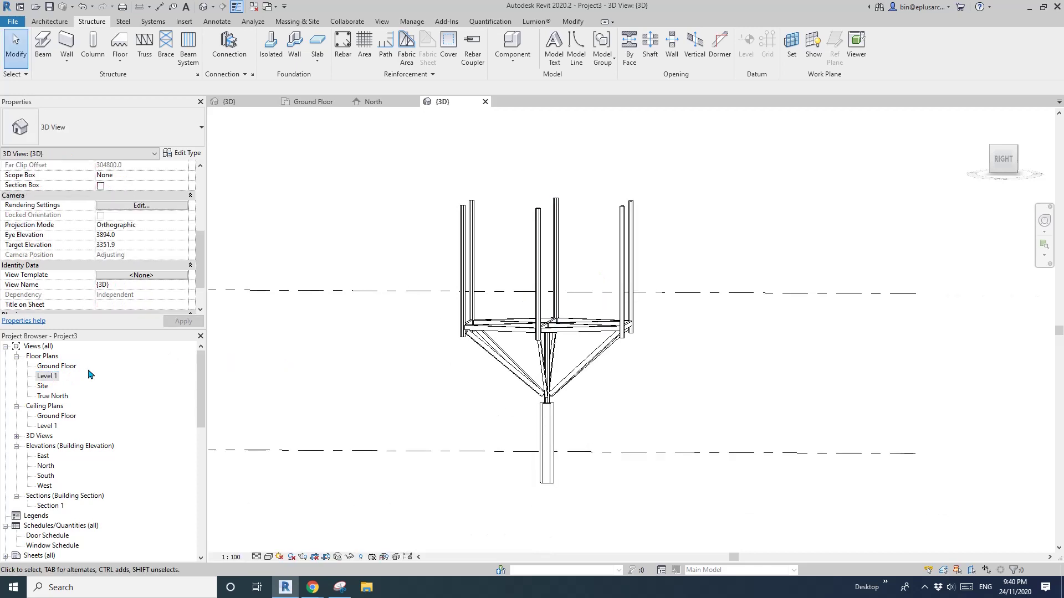
{"action": "double_click", "coordinate": [48, 377]}
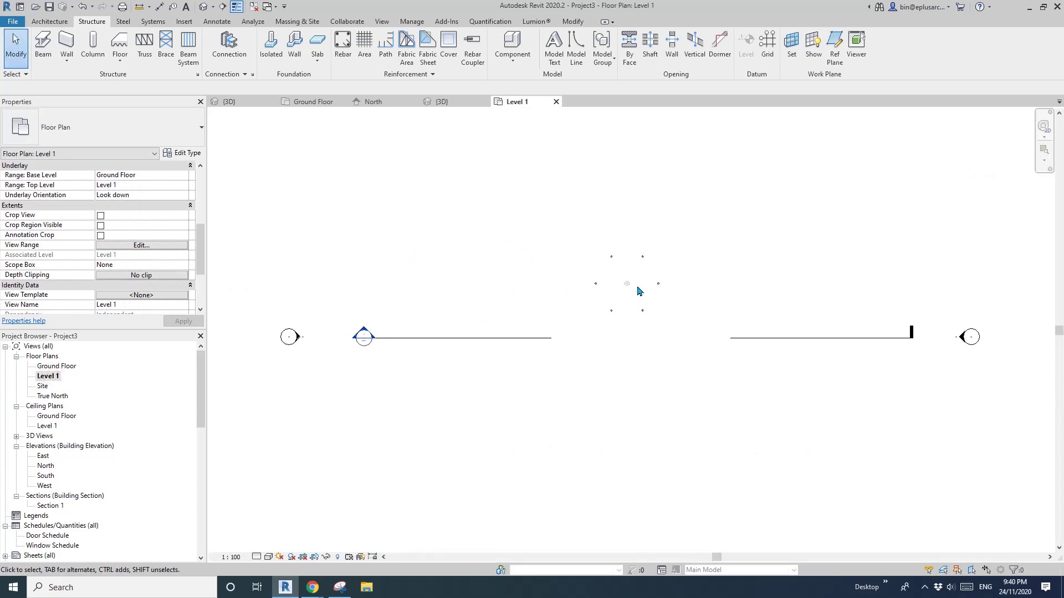
{"action": "middle_click_drag", "start_coordinate": [612, 270], "coordinate": [551, 315]}
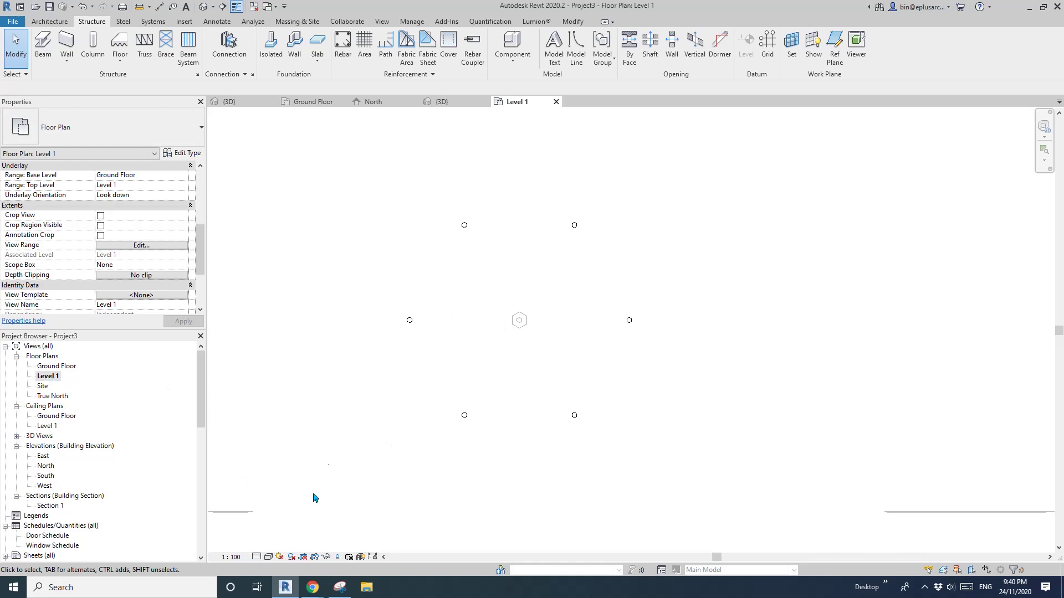
{"action": "left_click", "coordinate": [275, 534]}
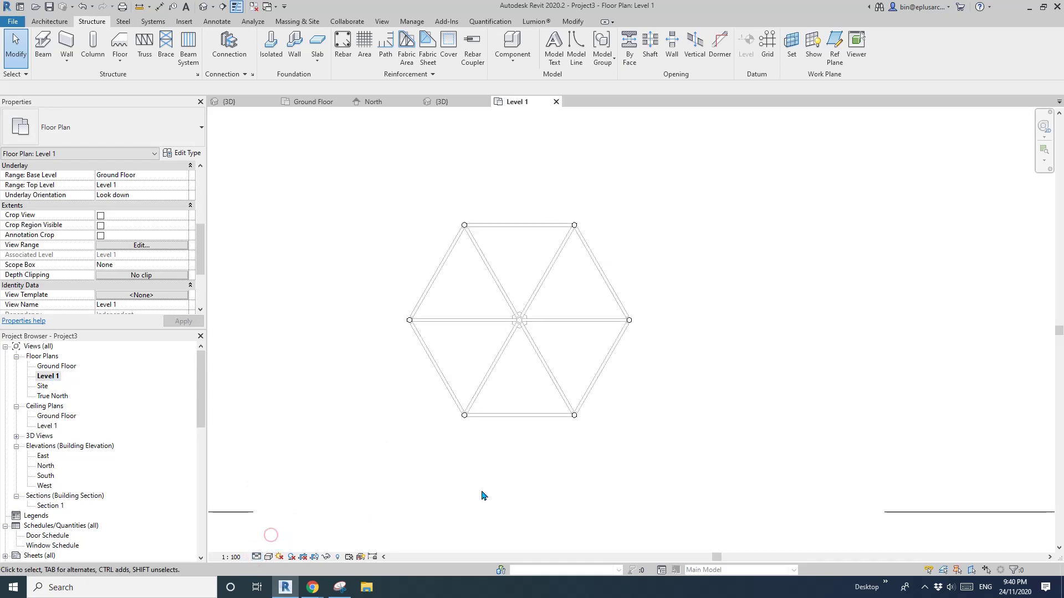
Draw a Stud timber - 90 wall along the upper-left perimeter beam of the hexagon, from column centre to column centre.
{"action": "scroll", "coordinate": [561, 309], "scroll_direction": "up", "scroll_amount": 1}
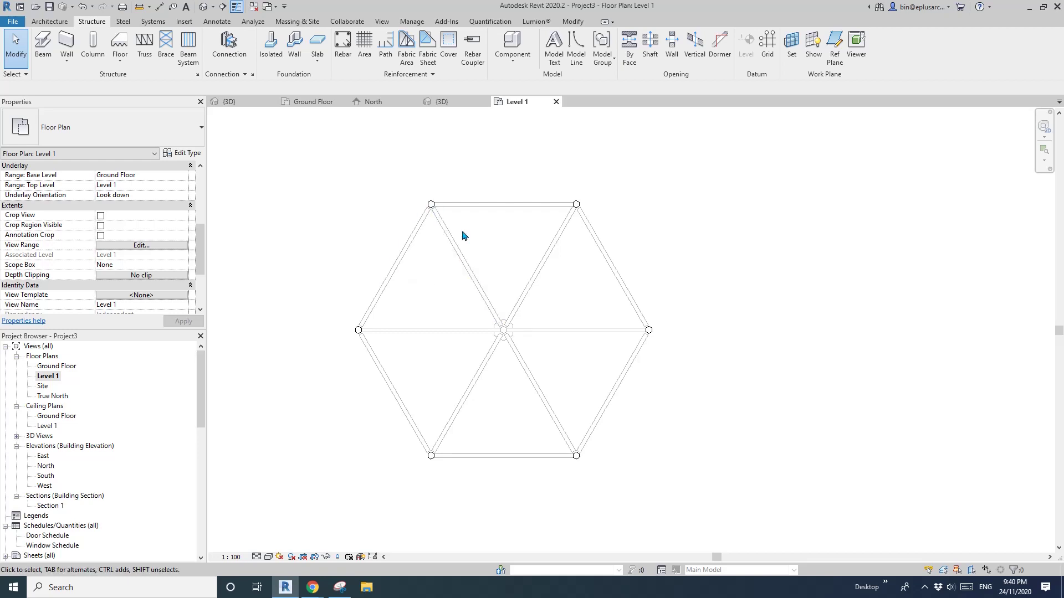
{"action": "scroll", "coordinate": [466, 232], "scroll_direction": "up", "scroll_amount": 1}
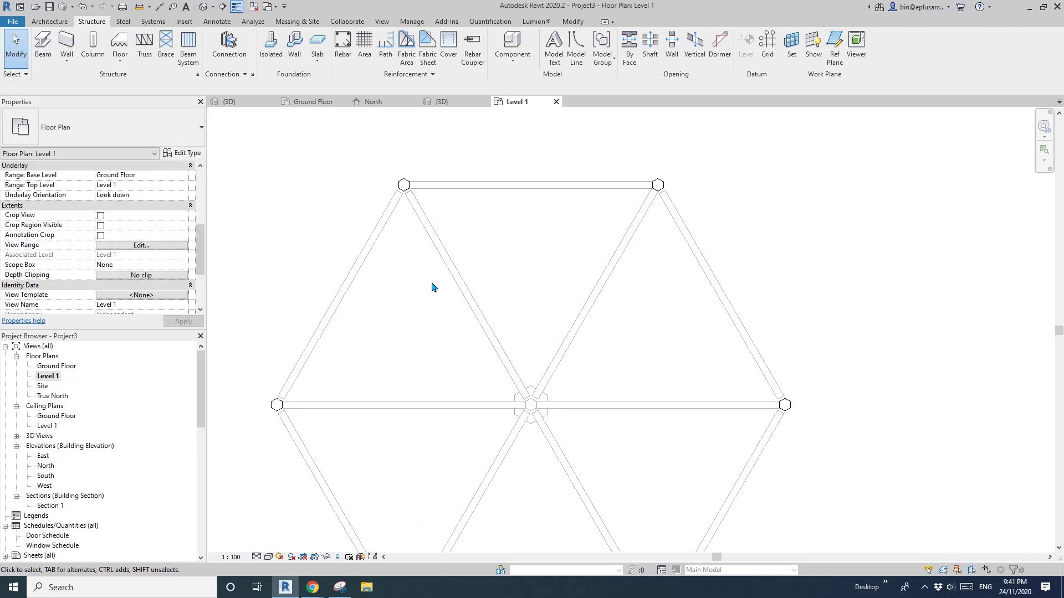
{"action": "scroll", "coordinate": [437, 266], "scroll_direction": "down", "scroll_amount": 2}
{"action": "key", "text": "w"}
{"action": "key", "text": "a"}
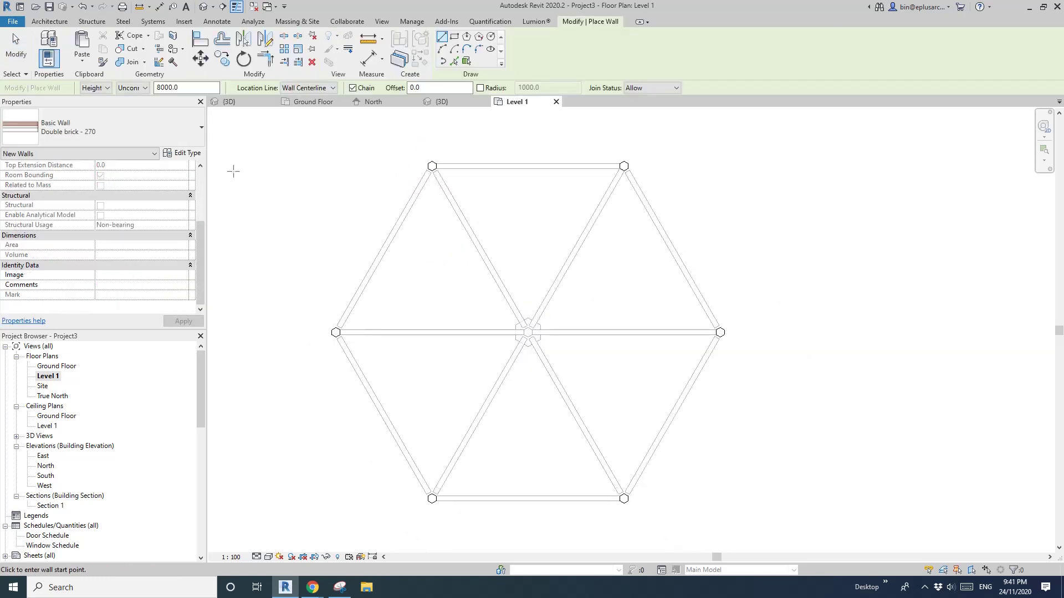
{"action": "left_click", "coordinate": [88, 128]}
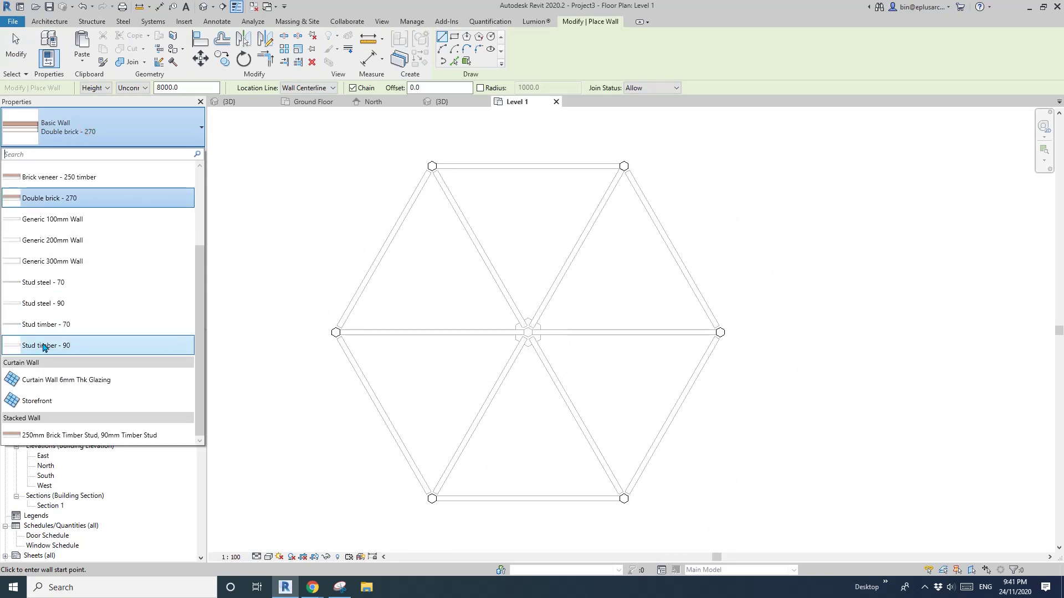
{"action": "left_click", "coordinate": [63, 345]}
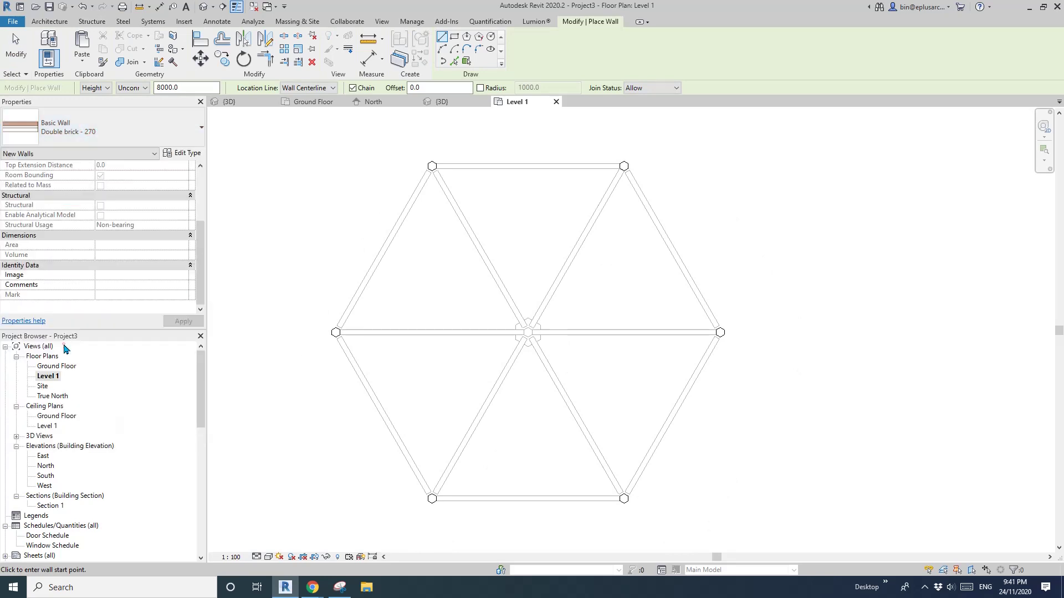
{"action": "scroll", "coordinate": [432, 166], "scroll_direction": "up", "scroll_amount": 2}
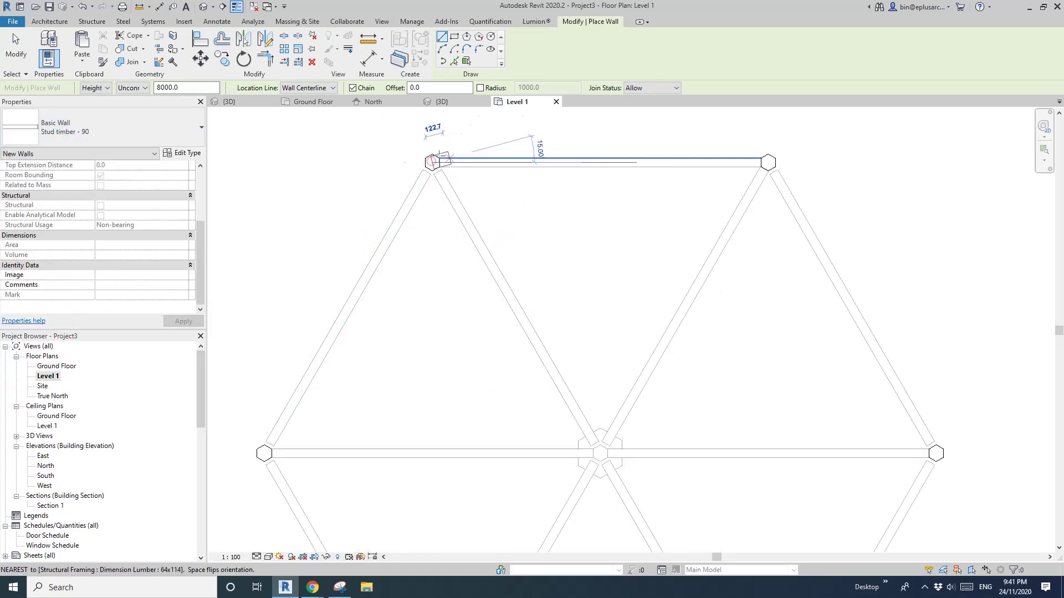
{"action": "scroll", "coordinate": [437, 136], "scroll_direction": "down", "scroll_amount": 2}
{"action": "scroll", "coordinate": [349, 303], "scroll_direction": "up", "scroll_amount": 3}
{"action": "left_click", "coordinate": [349, 304]}
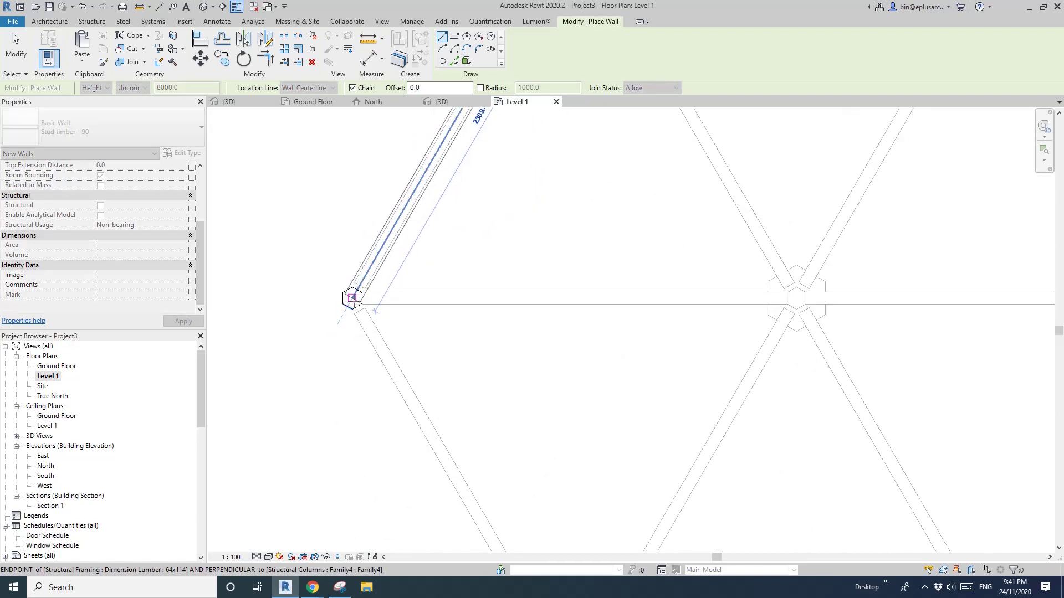
Continue the wall chain through the centres of the next three outer columns along the perimeter beams.
{"action": "scroll", "coordinate": [439, 333], "scroll_direction": "down", "scroll_amount": 2}
{"action": "scroll", "coordinate": [462, 460], "scroll_direction": "up", "scroll_amount": 2}
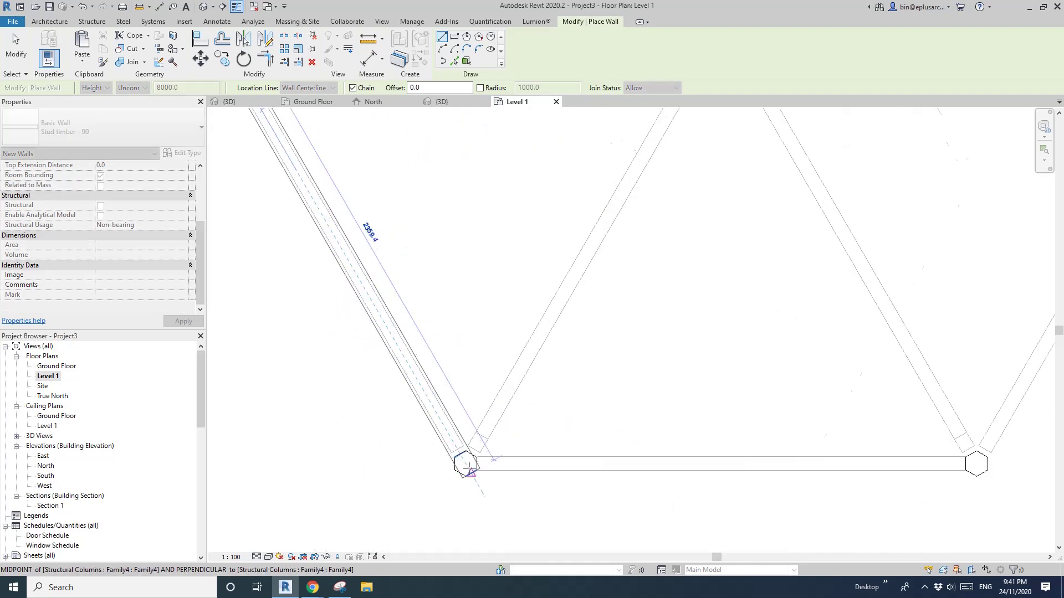
{"action": "left_click", "coordinate": [465, 463]}
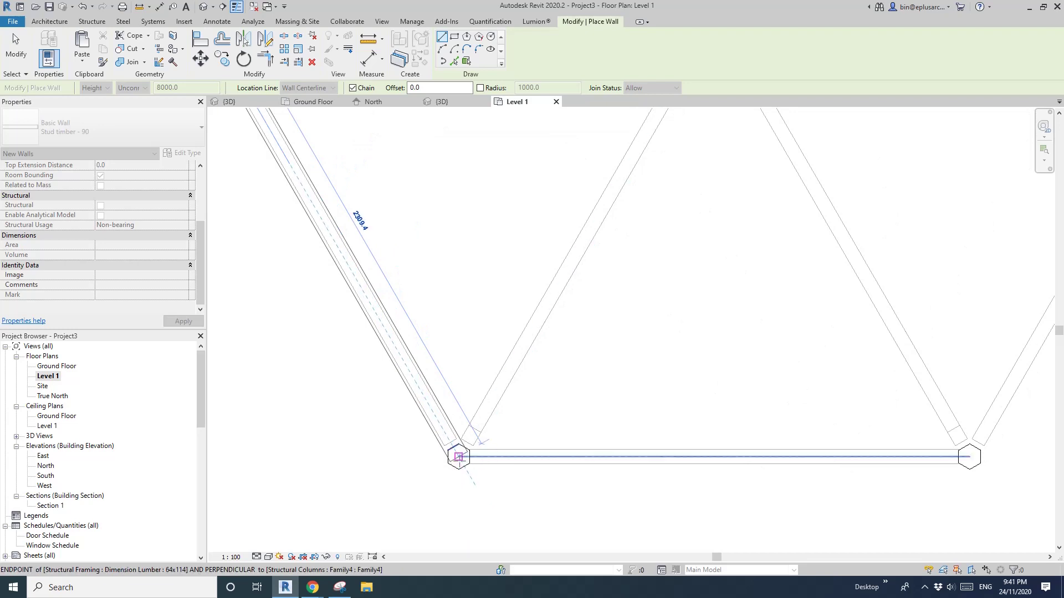
{"action": "middle_click_drag", "start_coordinate": [888, 460], "coordinate": [551, 404]}
{"action": "left_click", "coordinate": [633, 402]}
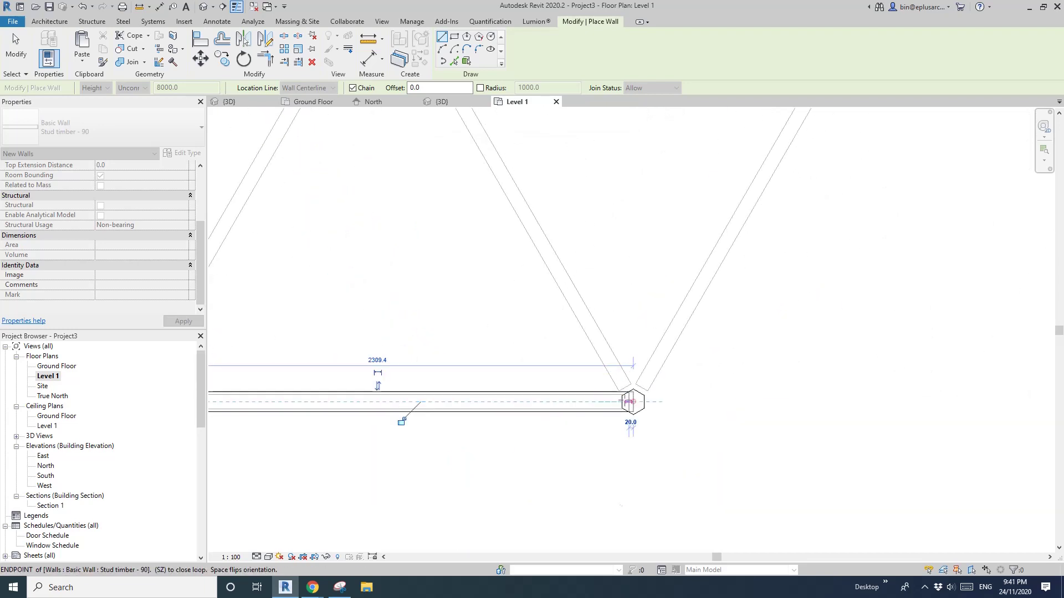
{"action": "scroll", "coordinate": [687, 261], "scroll_direction": "down", "scroll_amount": 2}
{"action": "middle_click_drag", "start_coordinate": [701, 246], "coordinate": [540, 462]}
{"action": "left_click", "coordinate": [657, 278]}
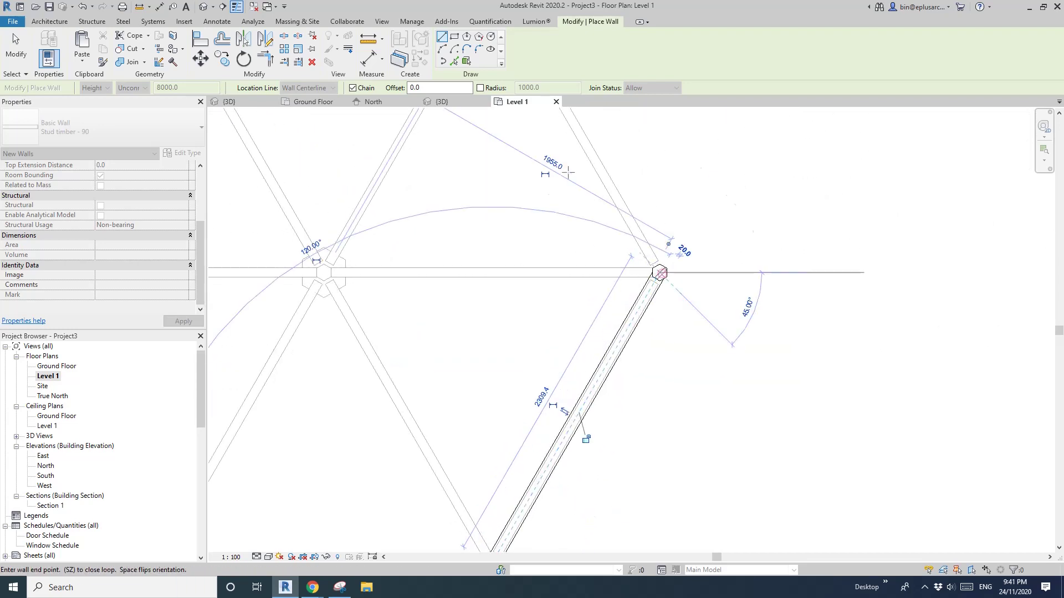
Close the hexagonal wall chain along the last two perimeter beams and end wall placement.
{"action": "middle_click_drag", "start_coordinate": [660, 308], "coordinate": [550, 307]}
{"action": "scroll", "coordinate": [539, 284], "scroll_direction": "up", "scroll_amount": 3}
{"action": "left_click", "coordinate": [552, 275]}
{"action": "scroll", "coordinate": [545, 280], "scroll_direction": "down", "scroll_amount": 2}
{"action": "middle_click_drag", "start_coordinate": [369, 314], "coordinate": [601, 285]}
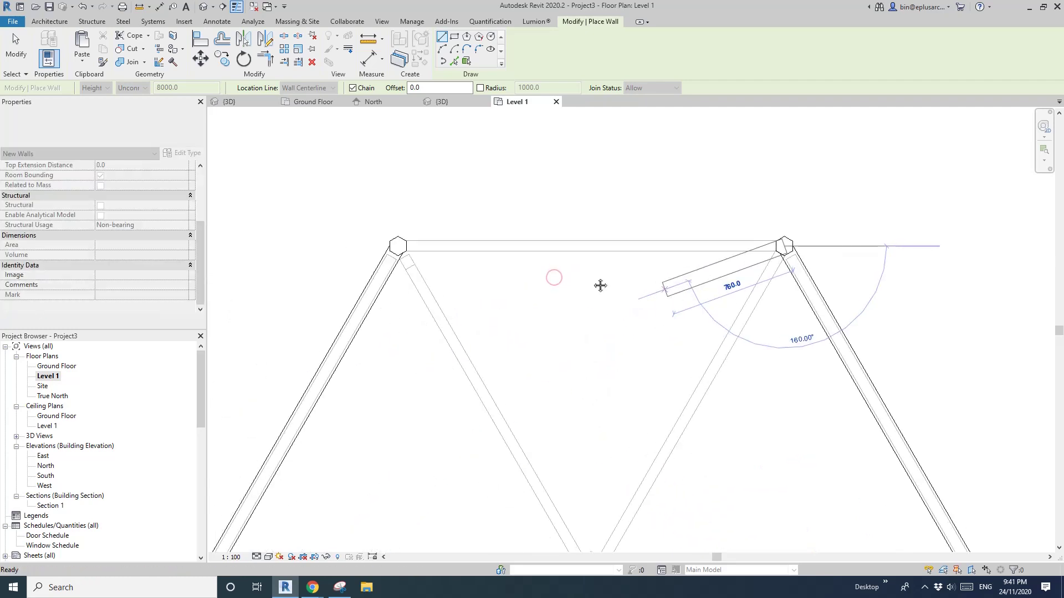
{"action": "scroll", "coordinate": [478, 251], "scroll_direction": "up", "scroll_amount": 2}
{"action": "left_click", "coordinate": [370, 242]}
{"action": "scroll", "coordinate": [447, 351], "scroll_direction": "down", "scroll_amount": 3}
{"action": "key", "text": "Escape"}
{"action": "key", "text": "Escape"}
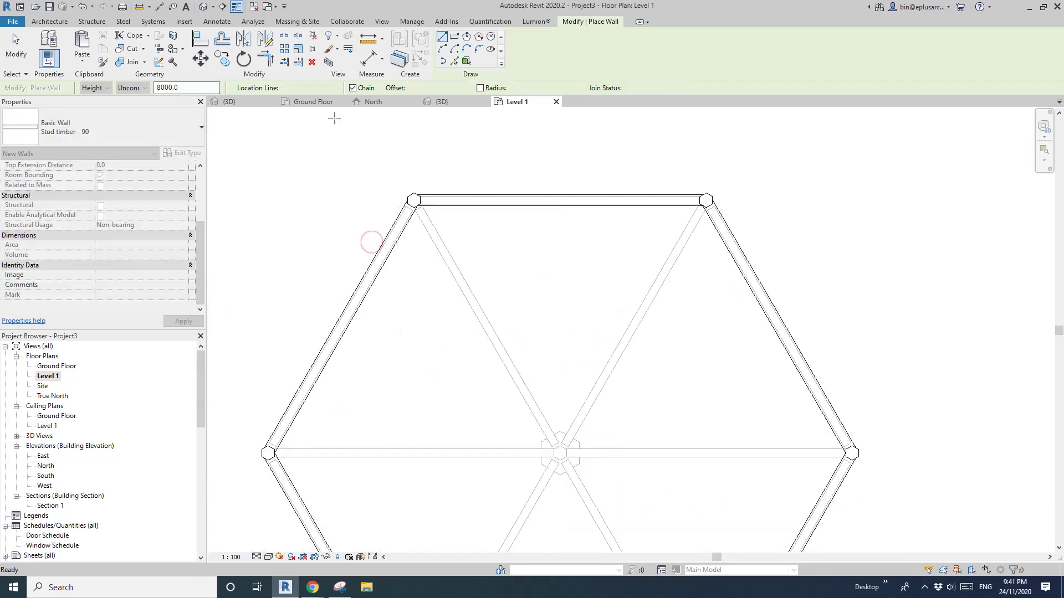
Show the model in 3D and set the unconnected height of all six perimeter walls to 3000.
{"action": "left_click", "coordinate": [204, 7]}
{"action": "scroll", "coordinate": [373, 274], "scroll_direction": "down", "scroll_amount": 1}
{"action": "middle_click_drag", "start_coordinate": [513, 331], "coordinate": [602, 357], "text": "shift"}
{"action": "key", "text": "Tab"}
{"action": "left_click", "coordinate": [525, 222]}
{"action": "mouse_move", "coordinate": [539, 266]}
{"action": "middle_mouse_down", "text": "shift"}
{"action": "mouse_move", "coordinate": [627, 254]}
{"action": "mouse_move", "coordinate": [545, 246]}
{"action": "middle_mouse_up", "text": "shift"}
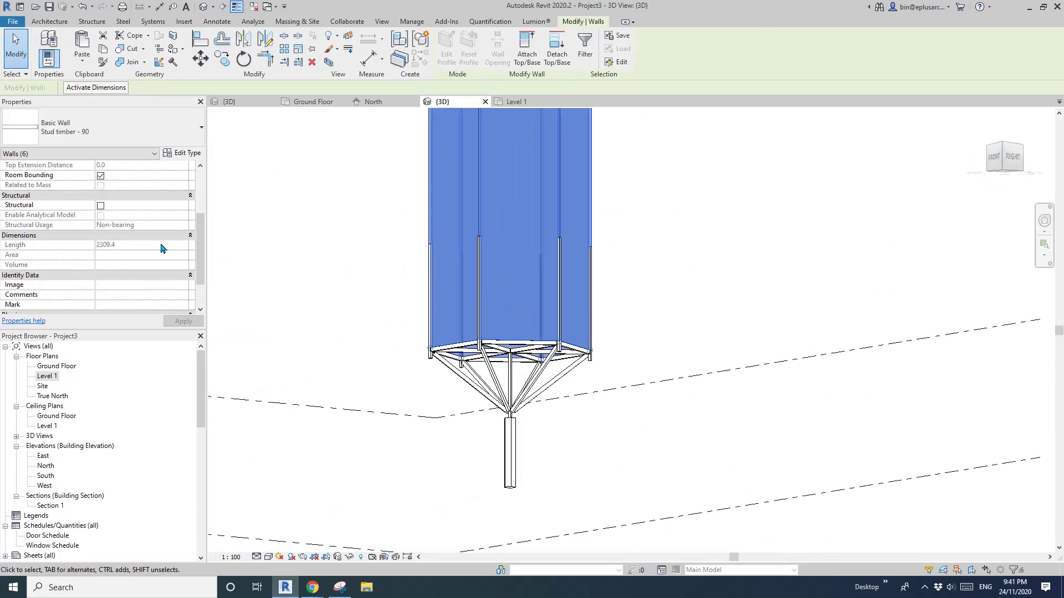
{"action": "left_click", "coordinate": [202, 186]}
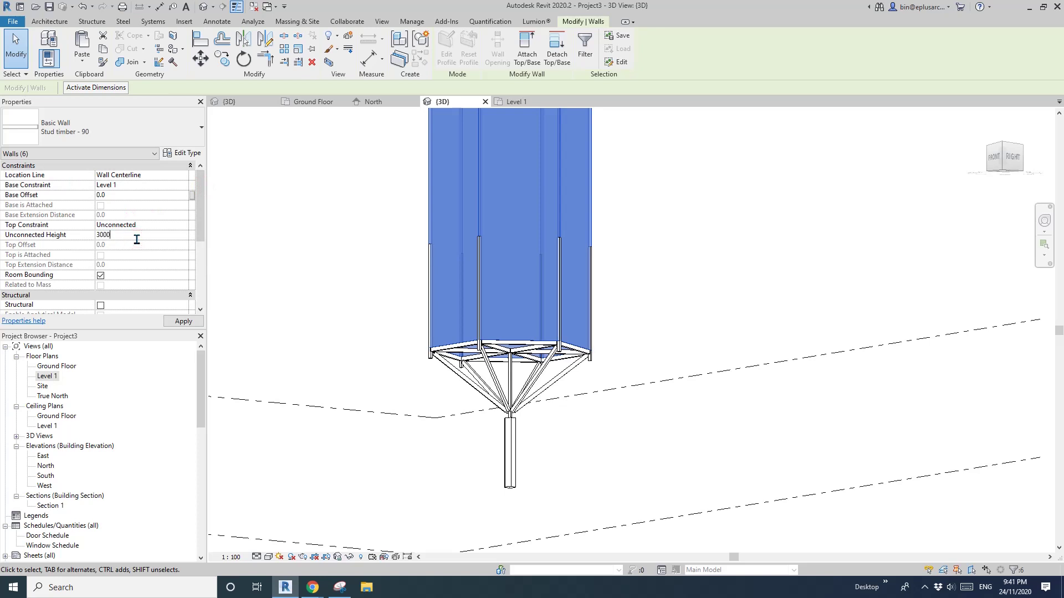
{"action": "key", "text": "Escape"}
{"action": "middle_click_drag", "start_coordinate": [486, 285], "coordinate": [534, 371], "text": "shift"}
{"action": "left_click", "coordinate": [539, 364]}
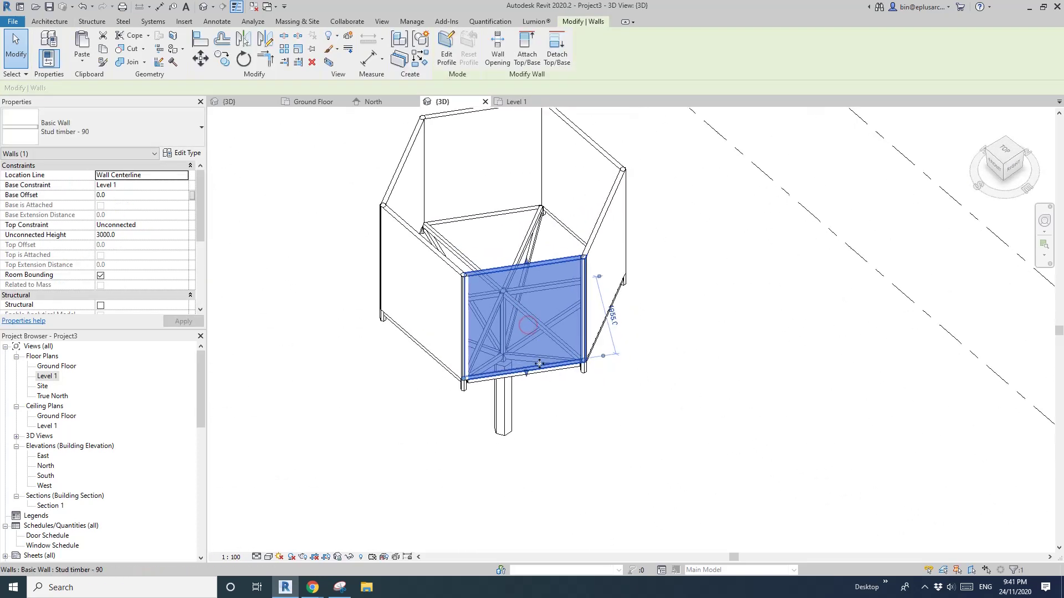
{"action": "key", "text": "Escape"}
Check the windows in the browser's reference photo, return to Revit and draw a Curtain Wall 6mm Thk Glazing about 1700 mm long along one stud wall.
{"action": "mouse_move", "coordinate": [312, 587]}
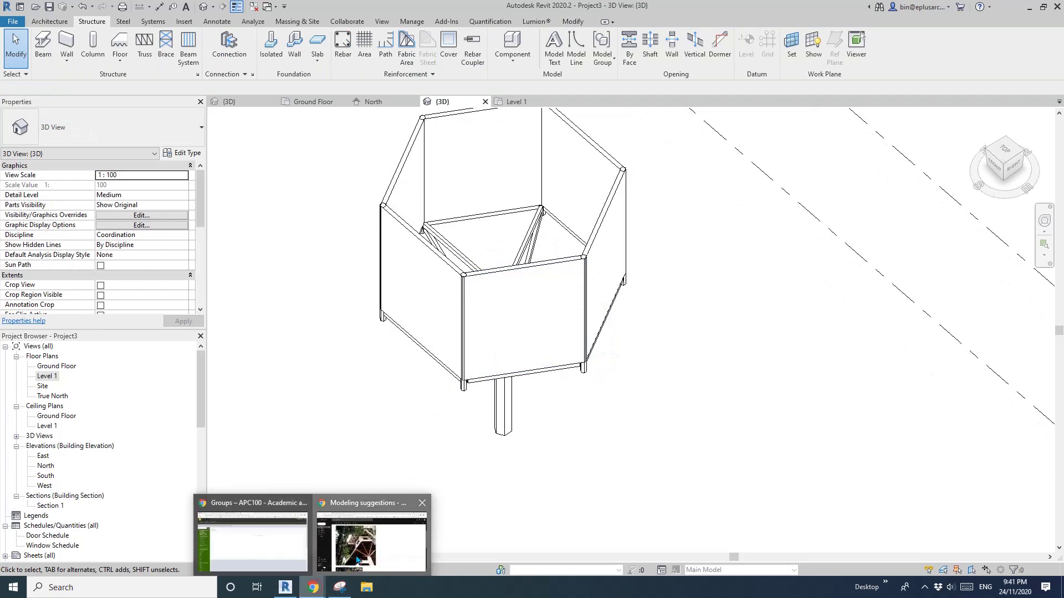
{"action": "left_click", "coordinate": [358, 560]}
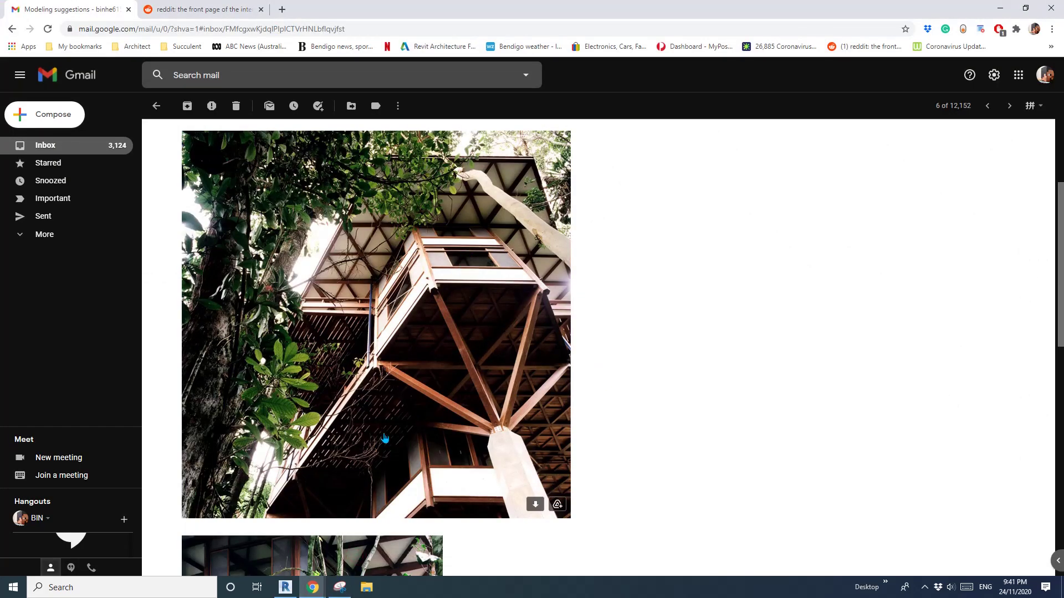
{"action": "left_click", "coordinate": [285, 587]}
{"action": "key", "text": "w"}
{"action": "key", "text": "a"}
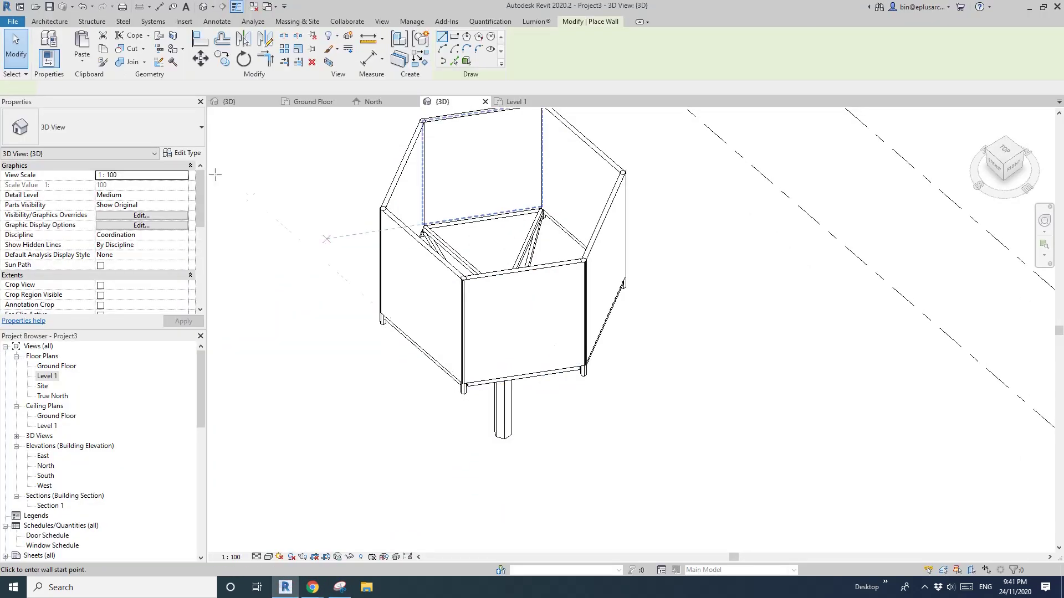
{"action": "left_click", "coordinate": [138, 128]}
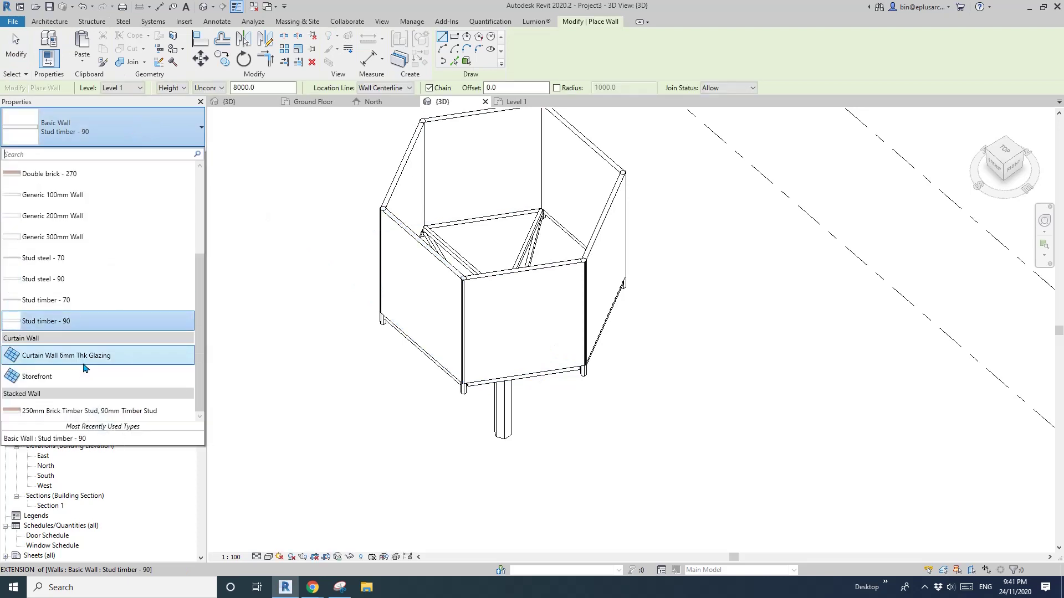
{"action": "left_click", "coordinate": [85, 363]}
{"action": "middle_click_drag", "start_coordinate": [487, 334], "coordinate": [532, 342], "text": "shift"}
{"action": "scroll", "coordinate": [551, 347], "scroll_direction": "up", "scroll_amount": 1}
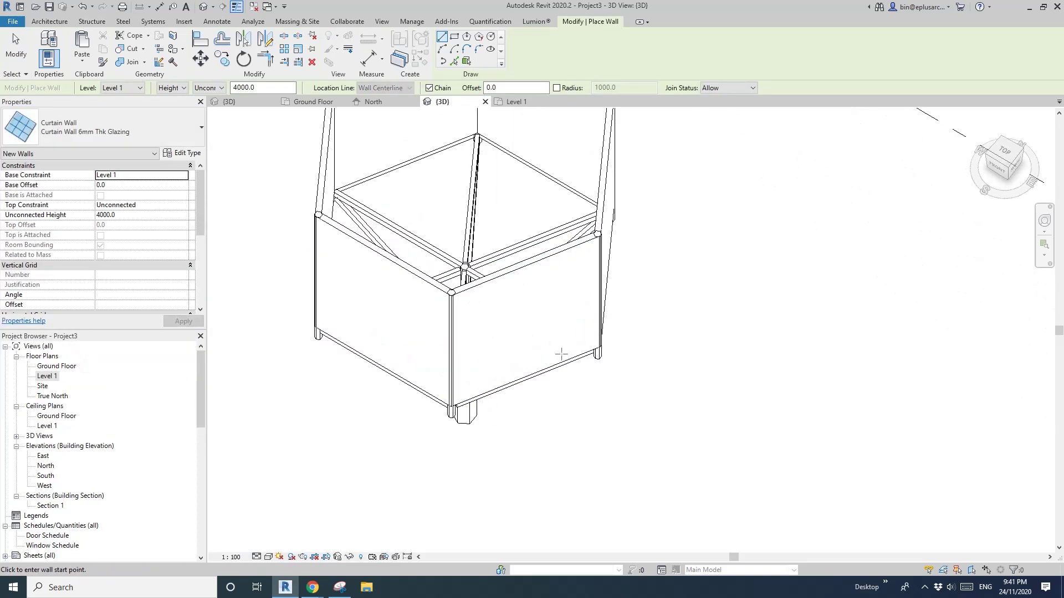
{"action": "left_click", "coordinate": [580, 352]}
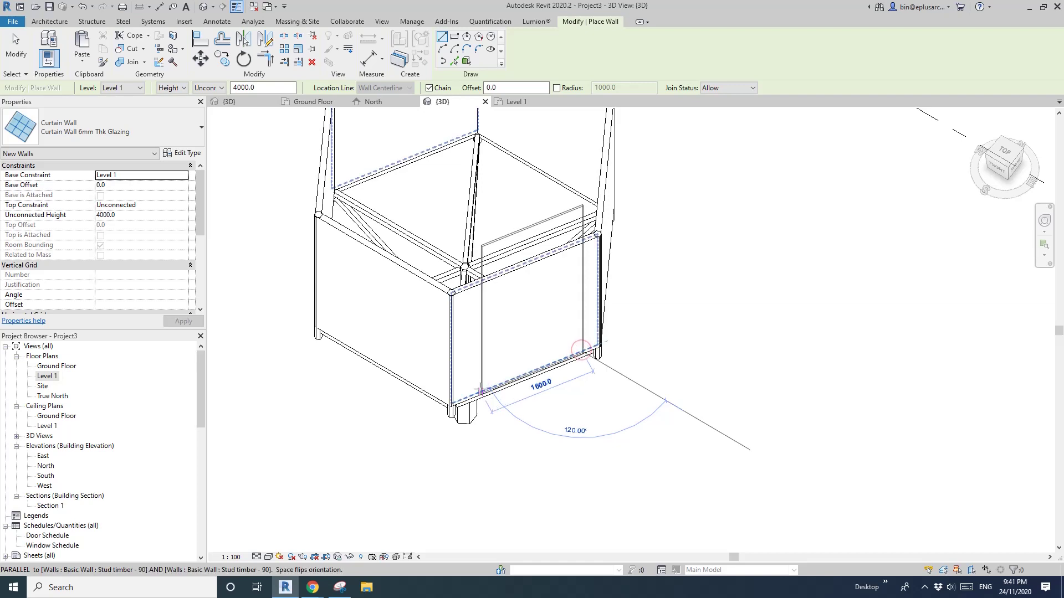
{"action": "left_click", "coordinate": [480, 392]}
{"action": "key", "text": "Escape"}
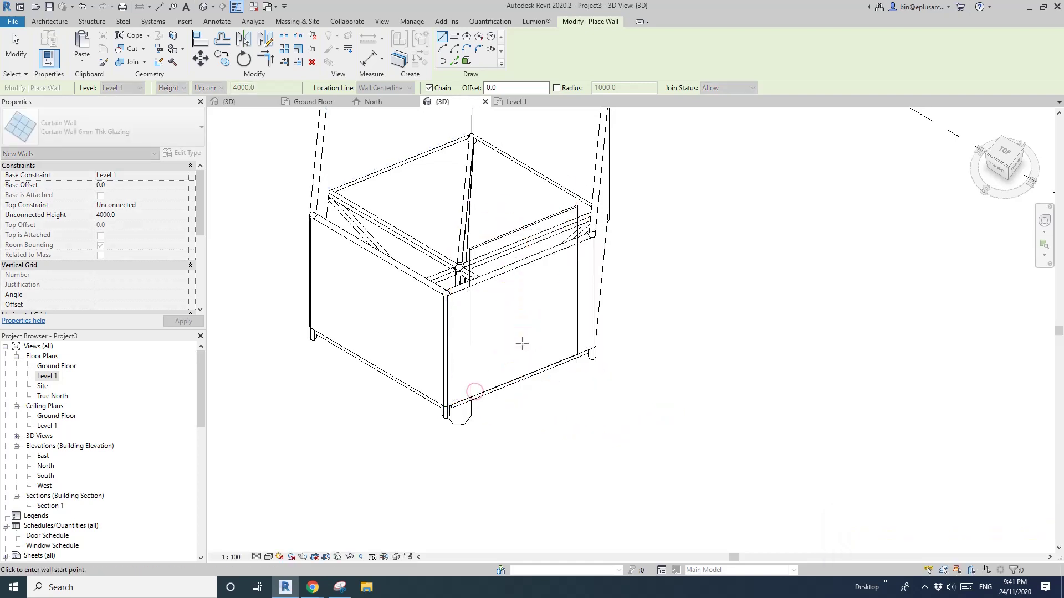
{"action": "key", "text": "Escape"}
Turn on Automatically Embed in the type properties of the Curtain Wall 6mm Thk Glazing.
{"action": "scroll", "coordinate": [524, 322], "scroll_direction": "up", "scroll_amount": 1}
{"action": "left_click", "coordinate": [506, 218]}
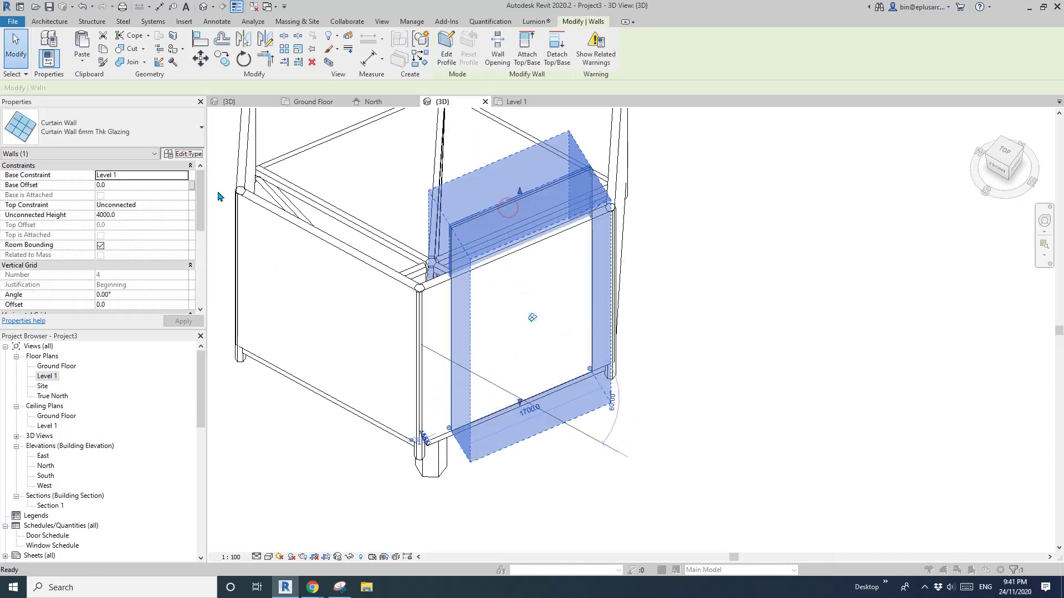
{"action": "left_click", "coordinate": [185, 153]}
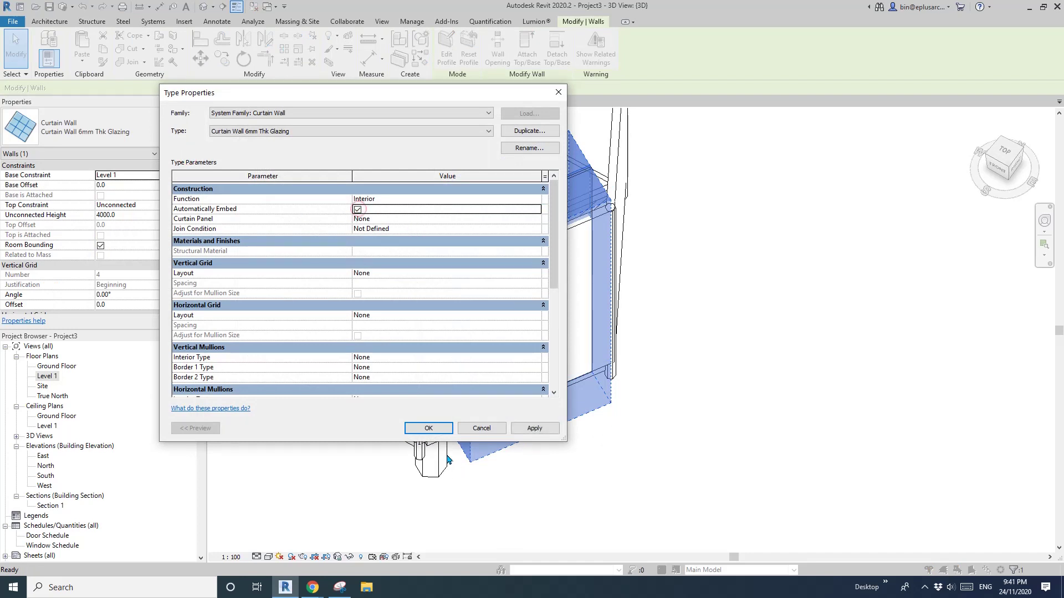
{"action": "middle_click_drag", "start_coordinate": [636, 261], "coordinate": [629, 208], "text": "shift"}
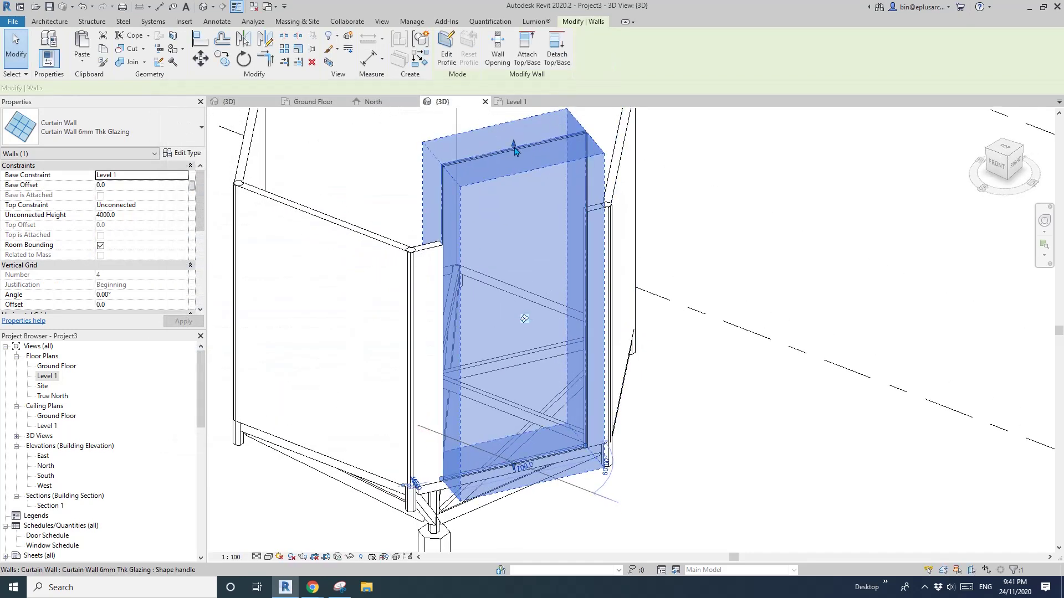
Lower the curtain wall's top edge and raise its base to about 930 mm above Level 1, making it about 1460 mm high.
{"action": "left_click_drag", "start_coordinate": [514, 147], "coordinate": [526, 294]}
{"action": "left_click", "coordinate": [514, 468]}
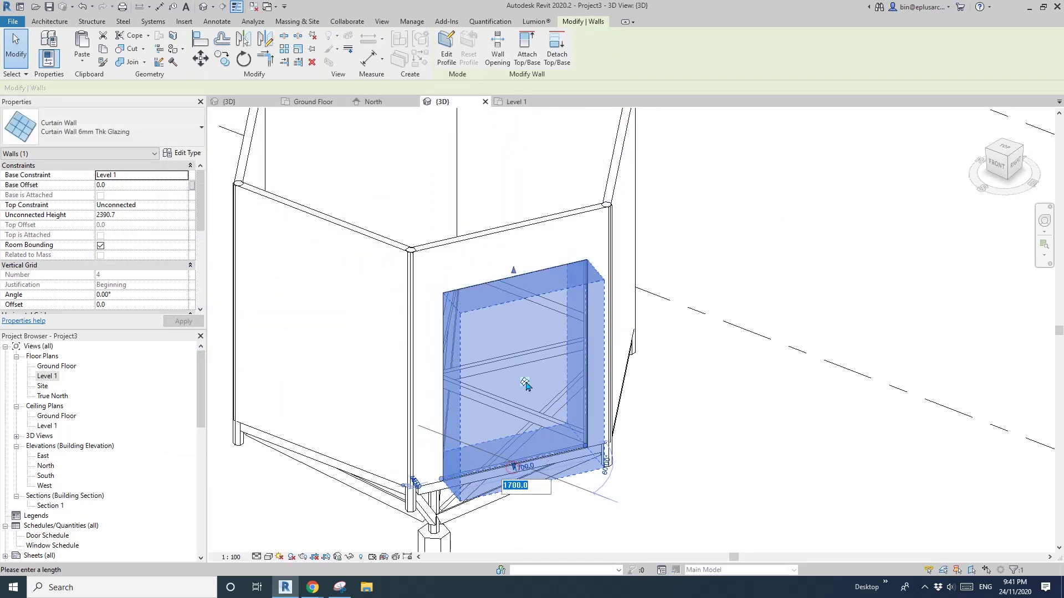
{"action": "scroll", "coordinate": [518, 459], "scroll_direction": "up", "scroll_amount": 2}
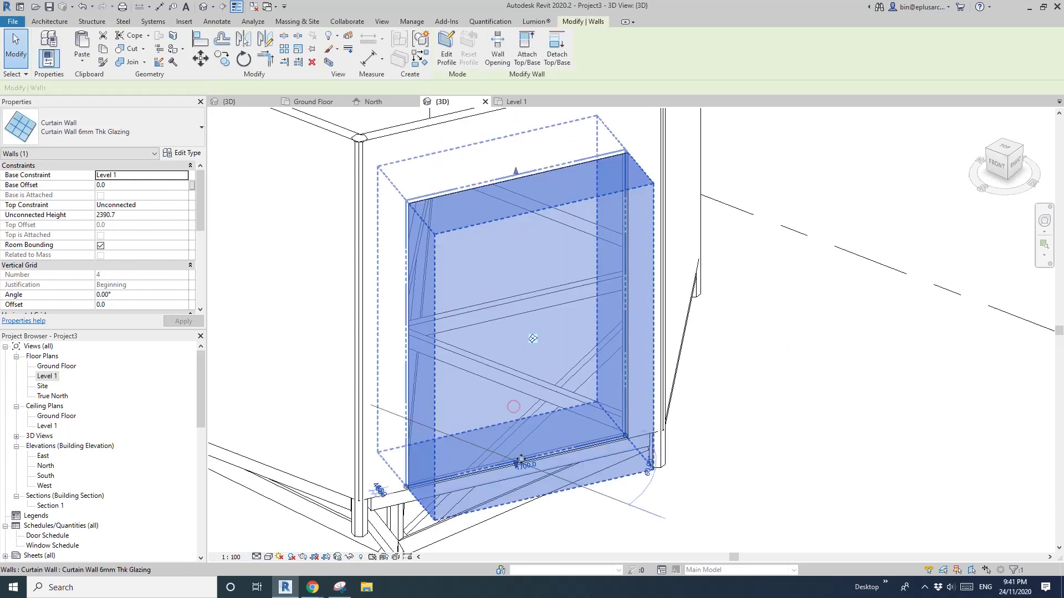
{"action": "left_click_drag", "start_coordinate": [515, 469], "coordinate": [516, 353]}
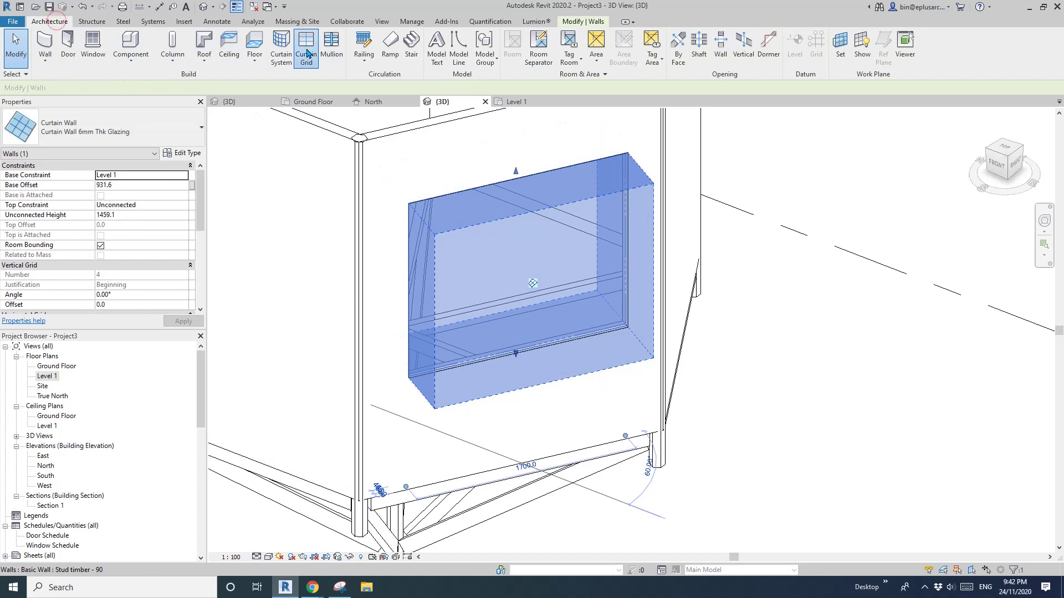
Add two vertical curtain grid lines to the glazing, each about 500 mm in from a side edge.
{"action": "left_click", "coordinate": [306, 54]}
{"action": "left_click", "coordinate": [492, 312]}
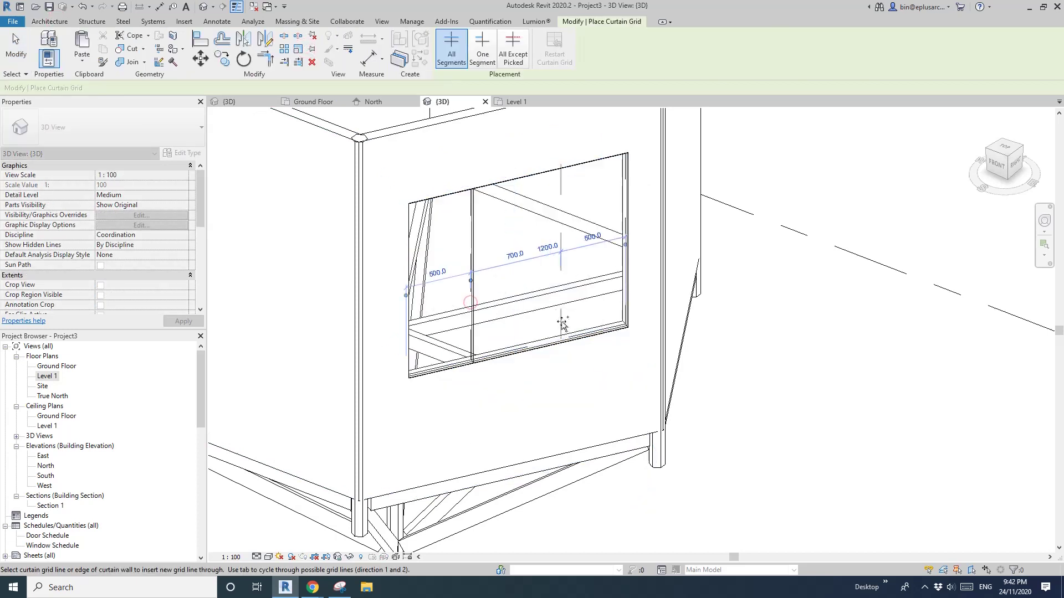
{"action": "left_click", "coordinate": [560, 316]}
Compare the window with the reference photos in the browser and add a horizontal grid line about 380 mm below its top edge.
{"action": "mouse_move", "coordinate": [313, 587]}
{"action": "left_click", "coordinate": [364, 517]}
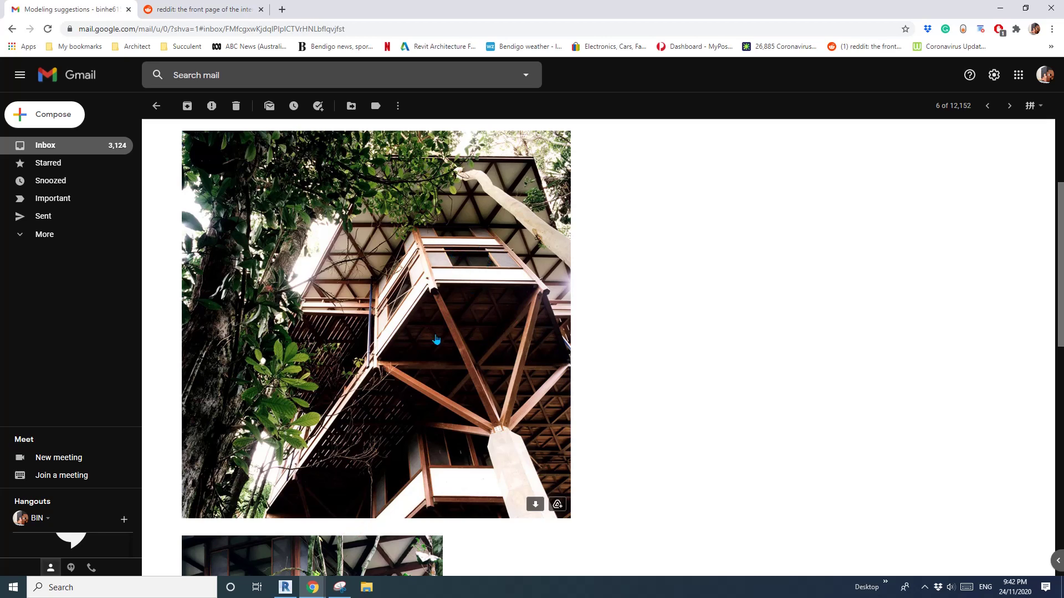
{"action": "scroll", "coordinate": [436, 340], "scroll_direction": "down", "scroll_amount": 1}
{"action": "scroll", "coordinate": [387, 432], "scroll_direction": "down", "scroll_amount": 3}
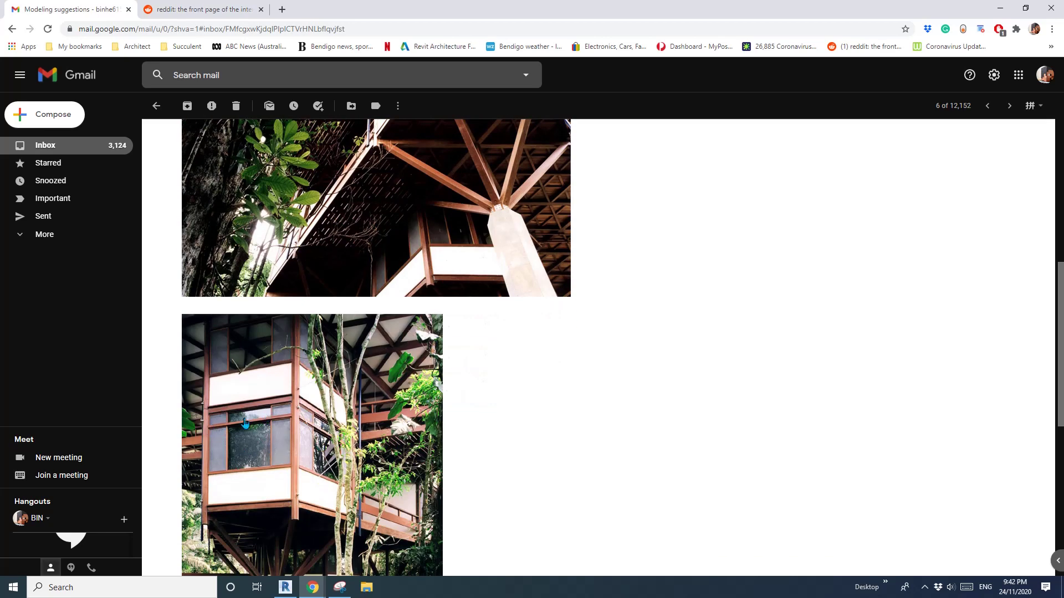
{"action": "left_click", "coordinate": [291, 592]}
{"action": "left_click", "coordinate": [416, 246]}
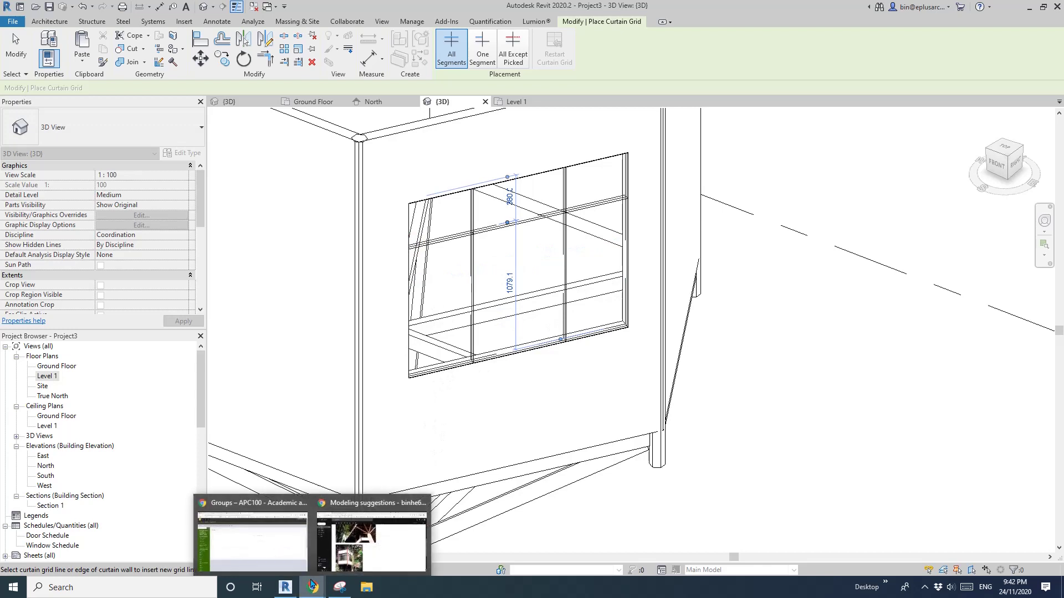
{"action": "left_click", "coordinate": [364, 554]}
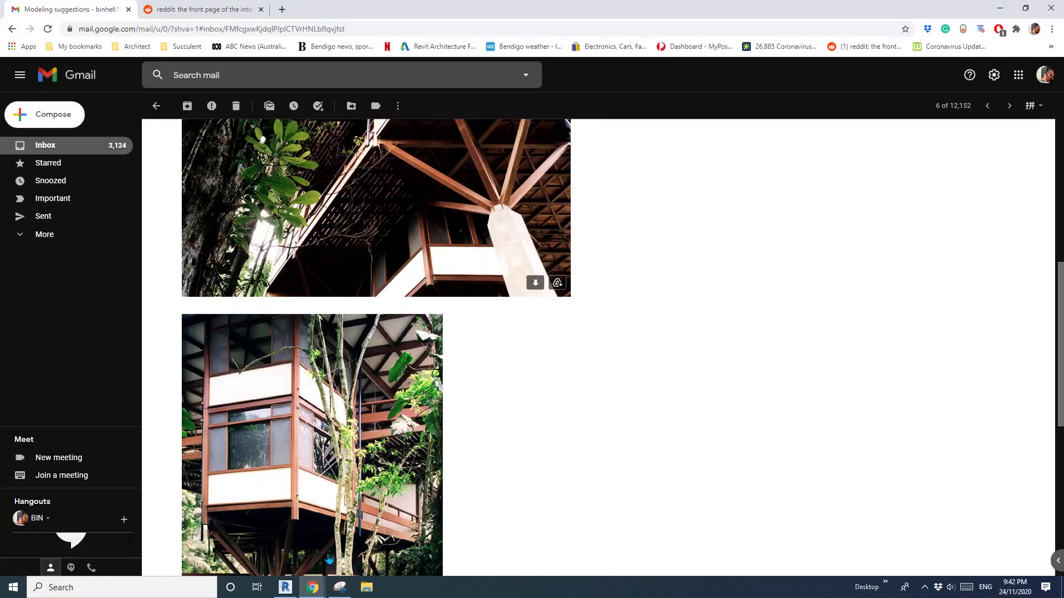
{"action": "left_click", "coordinate": [285, 588]}
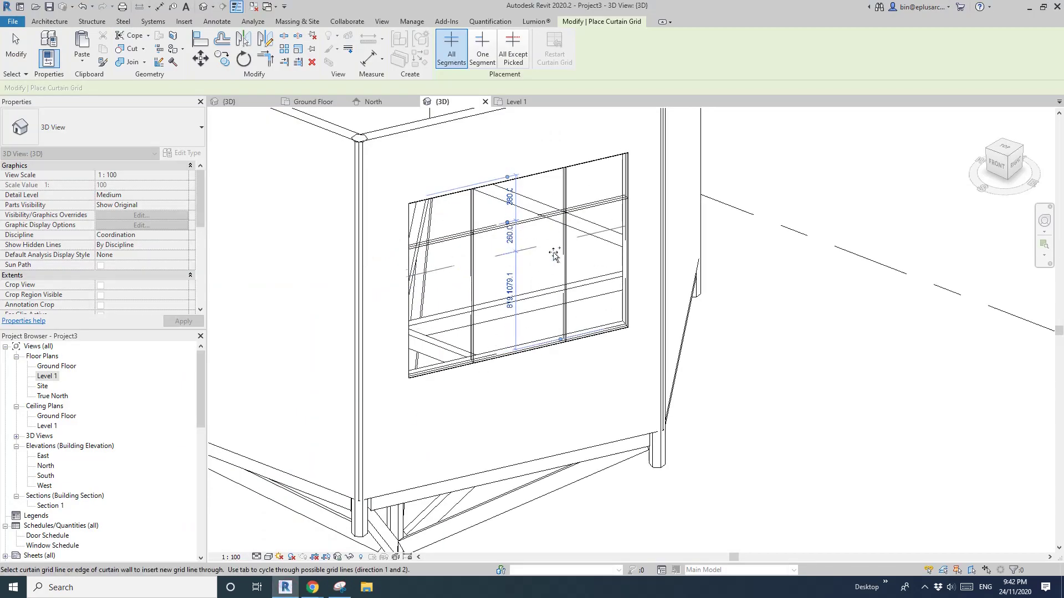
Place 50 x 150mm rectangular mullions on all the window's grid lines and outer edges and end mullion placement.
{"action": "left_click", "coordinate": [50, 22]}
{"action": "left_click", "coordinate": [331, 57]}
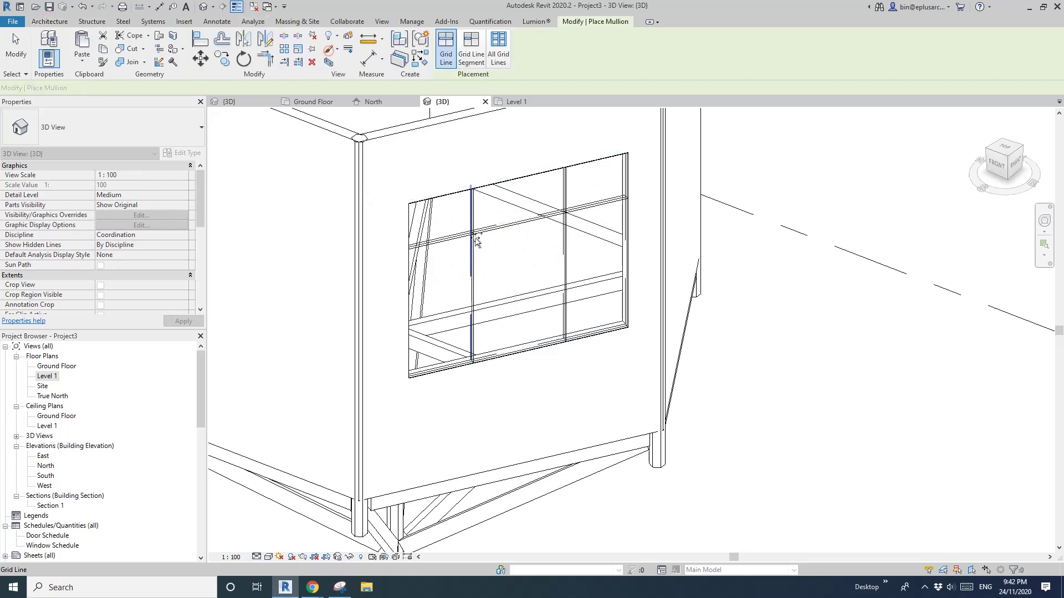
{"action": "left_click", "coordinate": [473, 235]}
{"action": "left_click", "coordinate": [564, 219]}
{"action": "left_click", "coordinate": [520, 175]}
{"action": "left_click", "coordinate": [525, 213]}
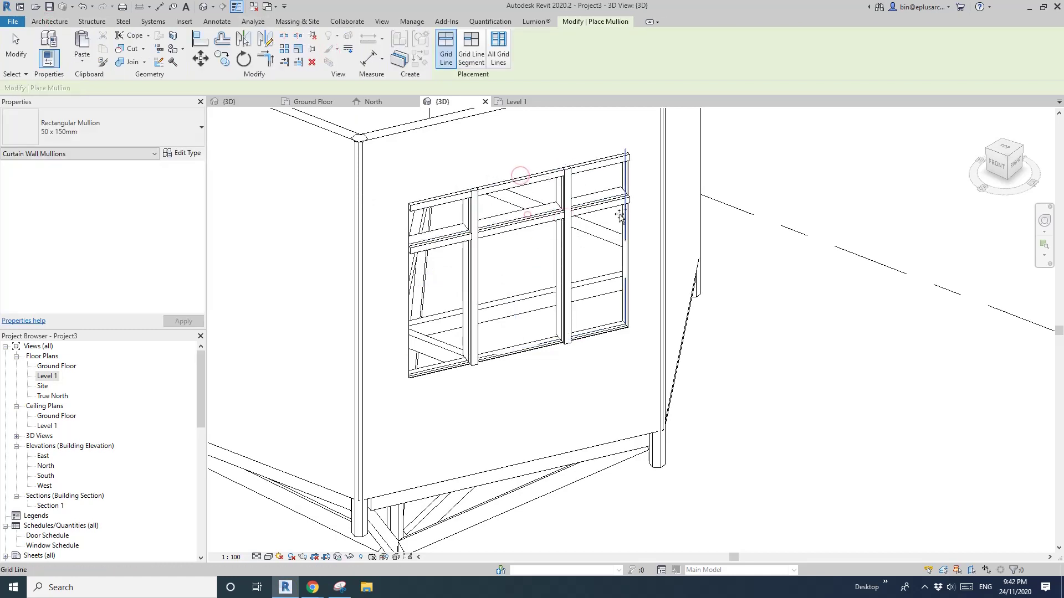
{"action": "left_click", "coordinate": [522, 347]}
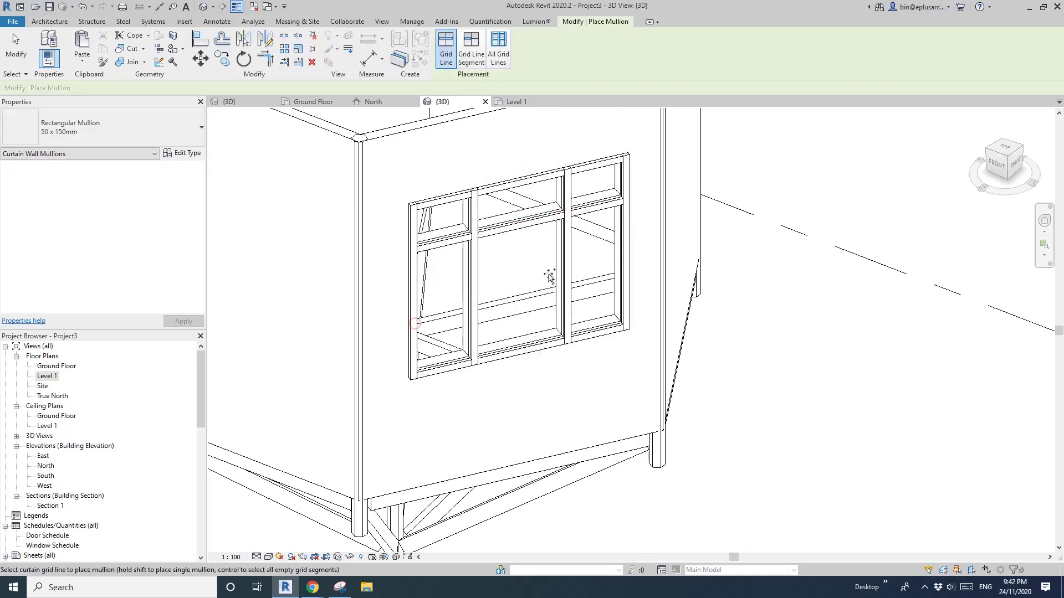
{"action": "key", "text": "Escape"}
{"action": "key", "text": "Escape"}
Switch the 3D view to the Shaded visual style with the window wall in sight.
{"action": "scroll", "coordinate": [554, 277], "scroll_direction": "down", "scroll_amount": 3}
{"action": "middle_click_drag", "start_coordinate": [662, 288], "coordinate": [761, 281], "text": "shift"}
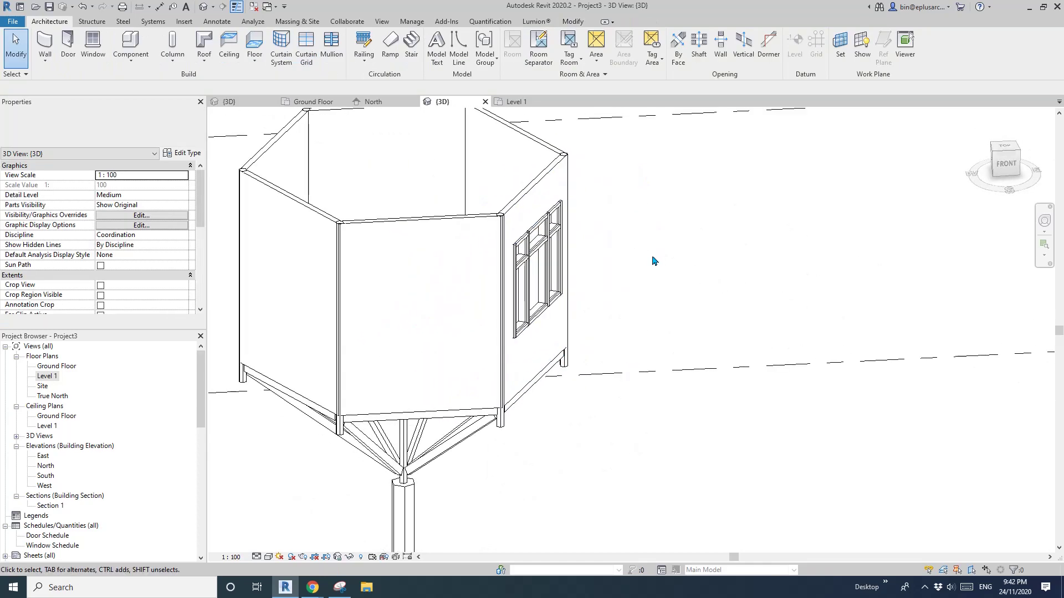
{"action": "scroll", "coordinate": [641, 270], "scroll_direction": "down", "scroll_amount": 2}
{"action": "key", "text": "s"}
{"action": "key", "text": "d"}
Examine the diagonal braces and floor beams from below and compare the structure with the reference photo in the browser.
{"action": "mouse_move", "coordinate": [671, 287]}
{"action": "middle_mouse_down"}
{"action": "mouse_move", "coordinate": [588, 305]}
{"action": "mouse_move", "coordinate": [616, 266]}
{"action": "mouse_move", "coordinate": [589, 269]}
{"action": "mouse_move", "coordinate": [566, 332]}
{"action": "mouse_move", "coordinate": [601, 352]}
{"action": "middle_mouse_up"}
{"action": "scroll", "coordinate": [584, 323], "scroll_direction": "up", "scroll_amount": 2}
{"action": "left_click", "coordinate": [657, 328]}
{"action": "middle_click_drag", "start_coordinate": [705, 354], "coordinate": [683, 301]}
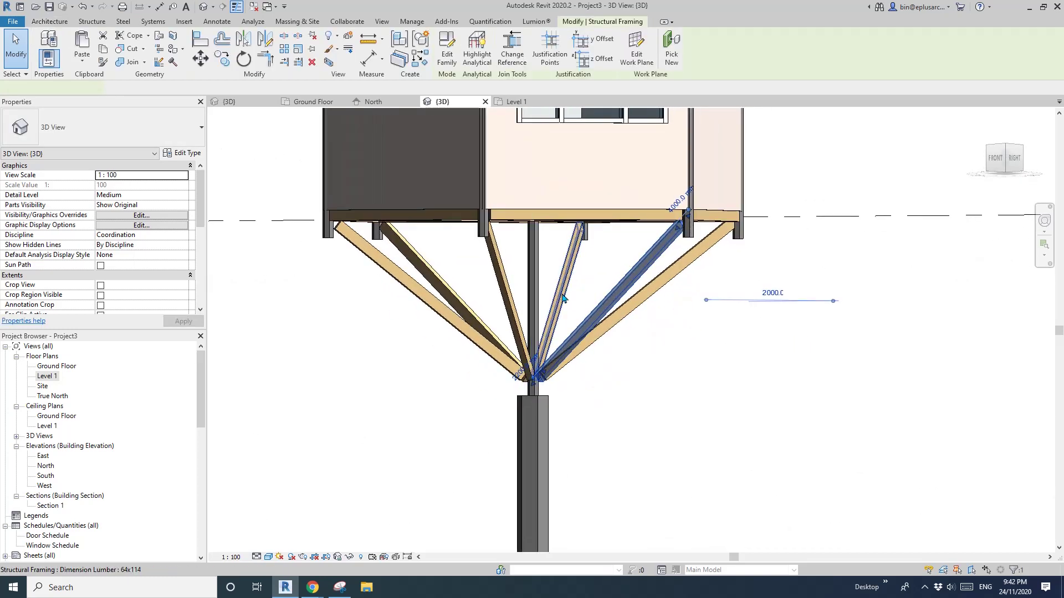
{"action": "mouse_move", "coordinate": [562, 298]}
{"action": "middle_mouse_down", "text": "shift"}
{"action": "mouse_move", "coordinate": [589, 276]}
{"action": "mouse_move", "coordinate": [576, 283]}
{"action": "middle_mouse_up", "text": "shift"}
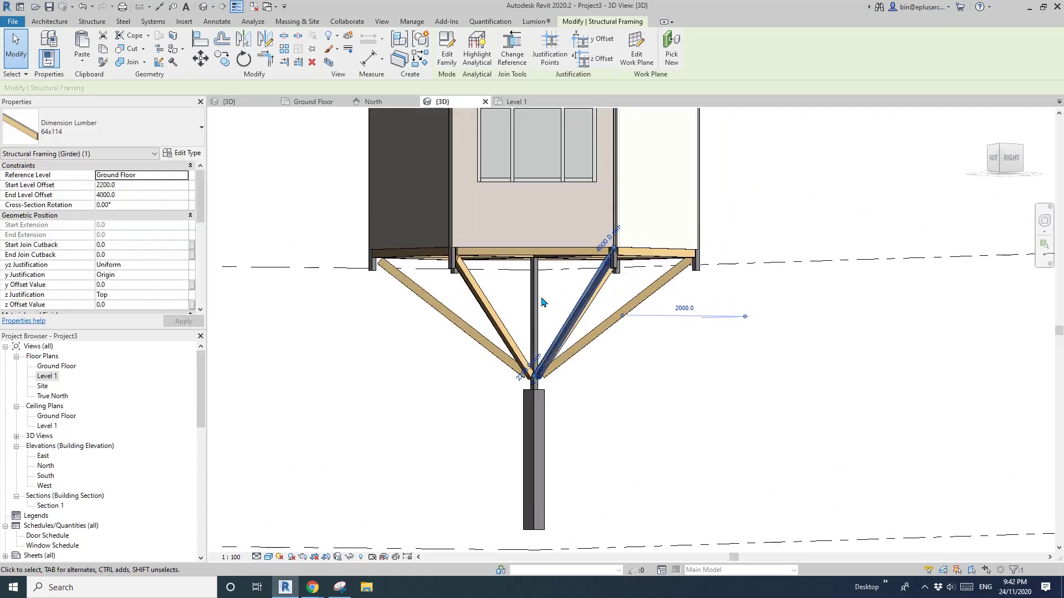
{"action": "mouse_move", "coordinate": [312, 587]}
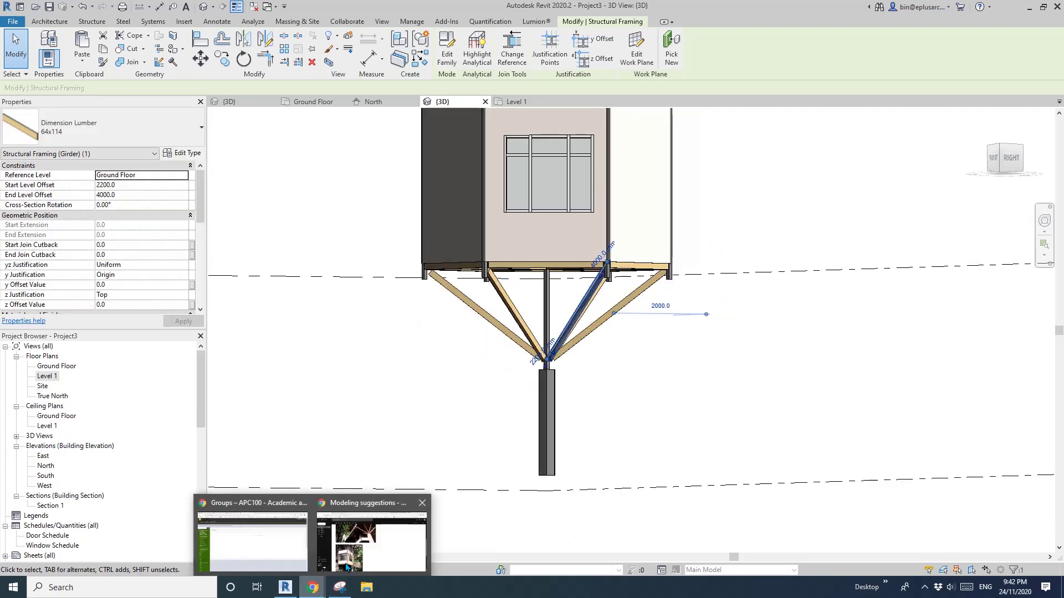
{"action": "left_click", "coordinate": [364, 550]}
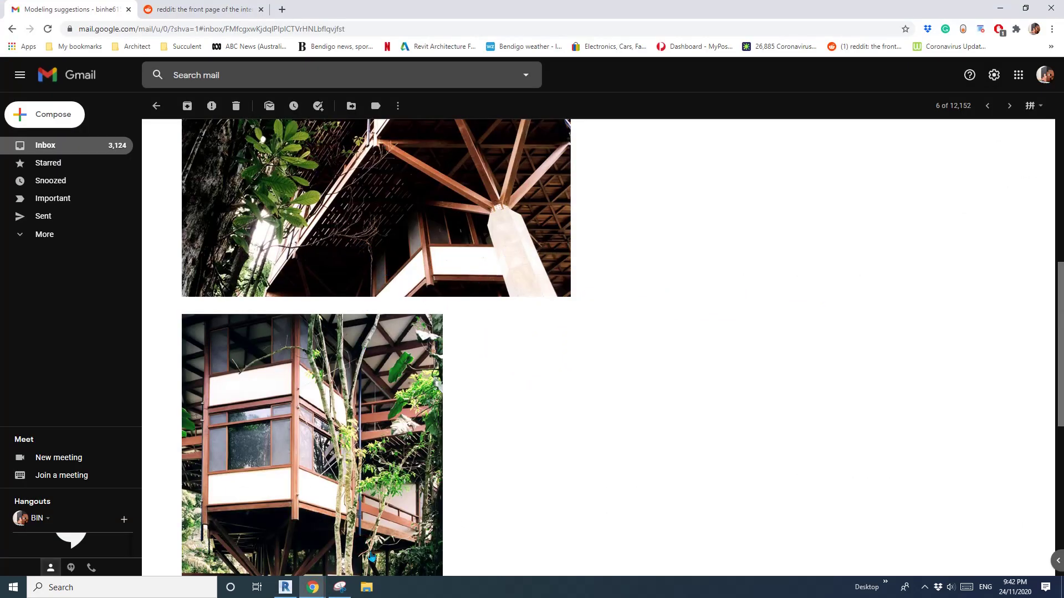
{"action": "left_click", "coordinate": [286, 587]}
{"action": "left_click", "coordinate": [589, 418]}
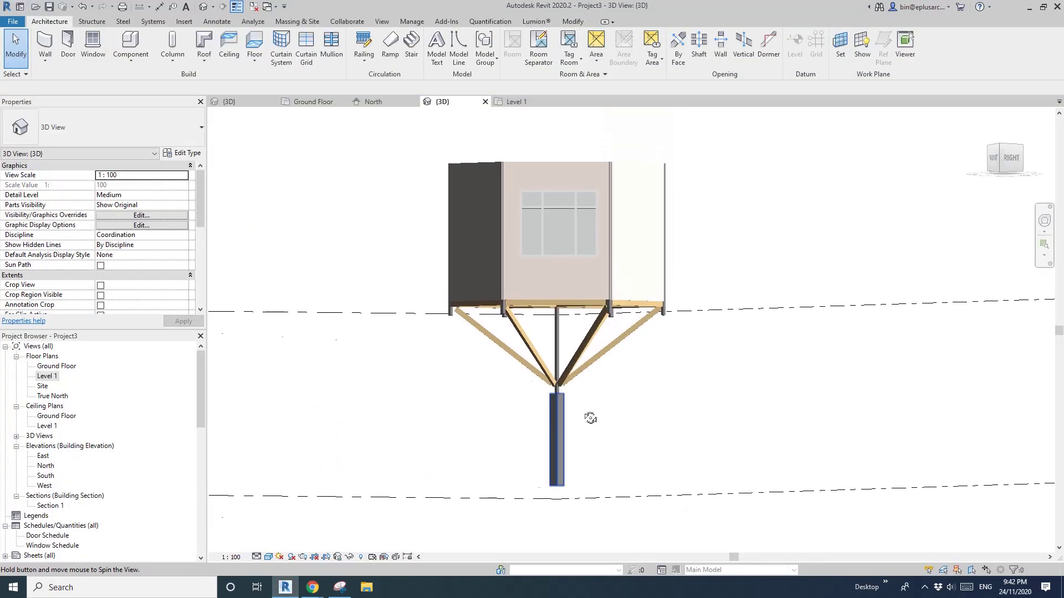
{"action": "middle_click_drag", "start_coordinate": [590, 419], "coordinate": [620, 407], "text": "shift"}
{"action": "scroll", "coordinate": [554, 351], "scroll_direction": "up", "scroll_amount": 2}
{"action": "scroll", "coordinate": [531, 339], "scroll_direction": "up", "scroll_amount": 1}
{"action": "middle_click_drag", "start_coordinate": [532, 340], "coordinate": [500, 335], "text": "shift"}
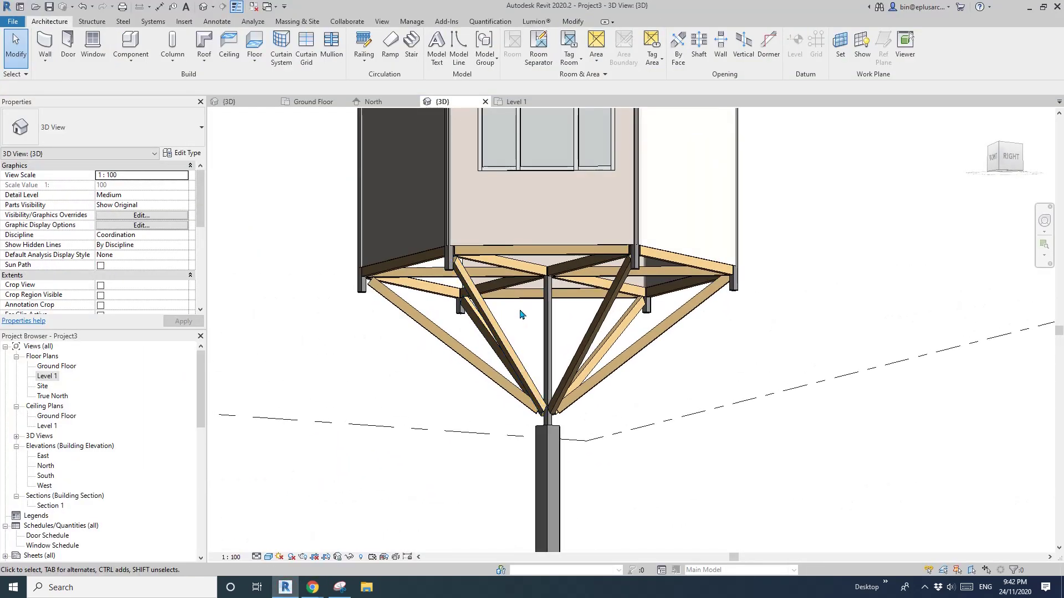
Copy the structural material name Softwood, Lumber from one of the diagonal braces for use on the slender columns.
{"action": "left_click", "coordinate": [550, 306]}
{"action": "key", "text": "s"}
{"action": "key", "text": "a"}
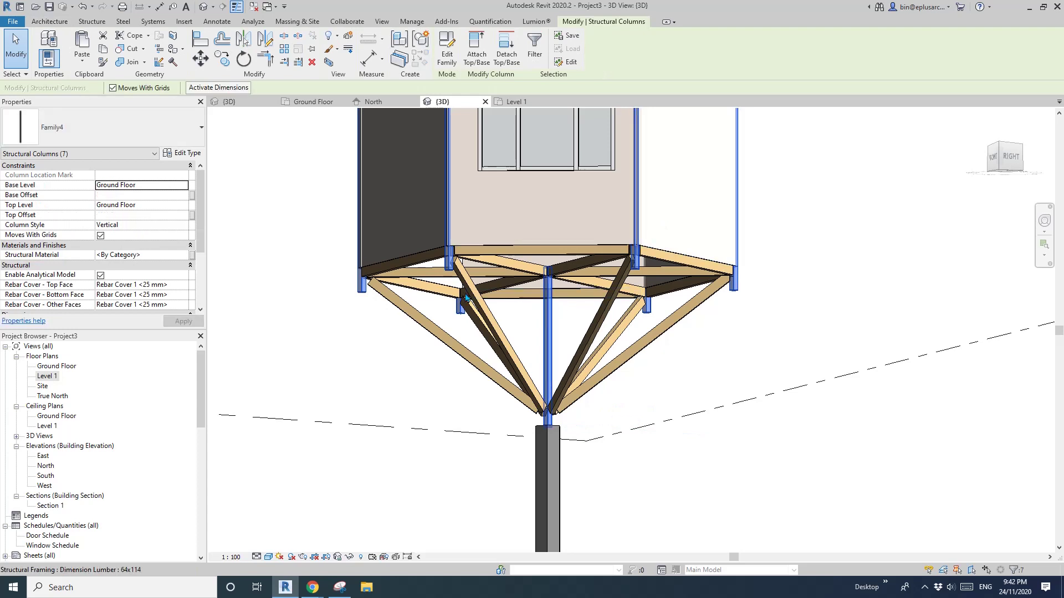
{"action": "left_click", "coordinate": [495, 304]}
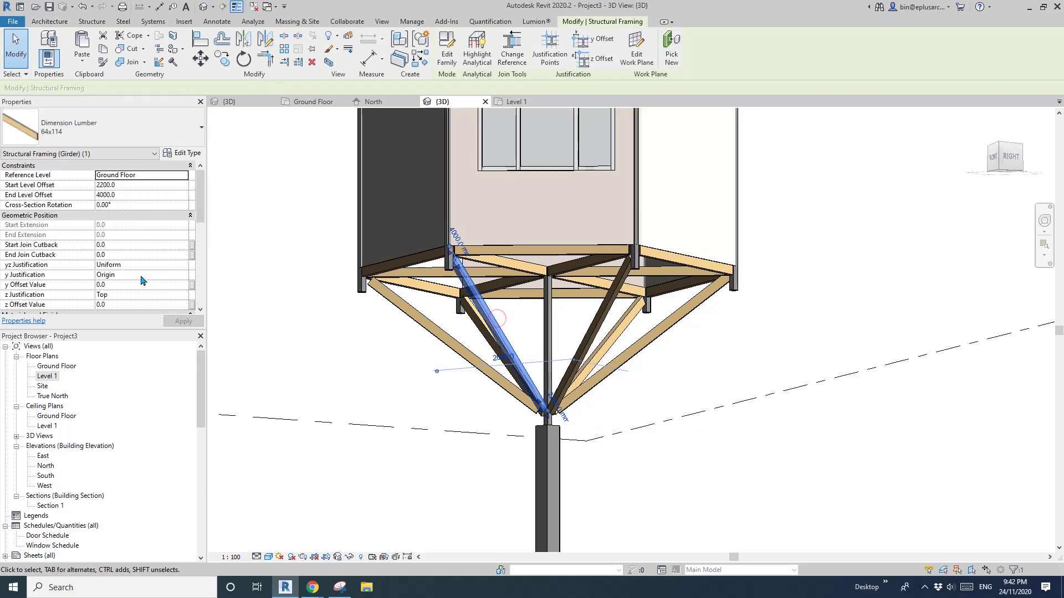
{"action": "left_click", "coordinate": [205, 250]}
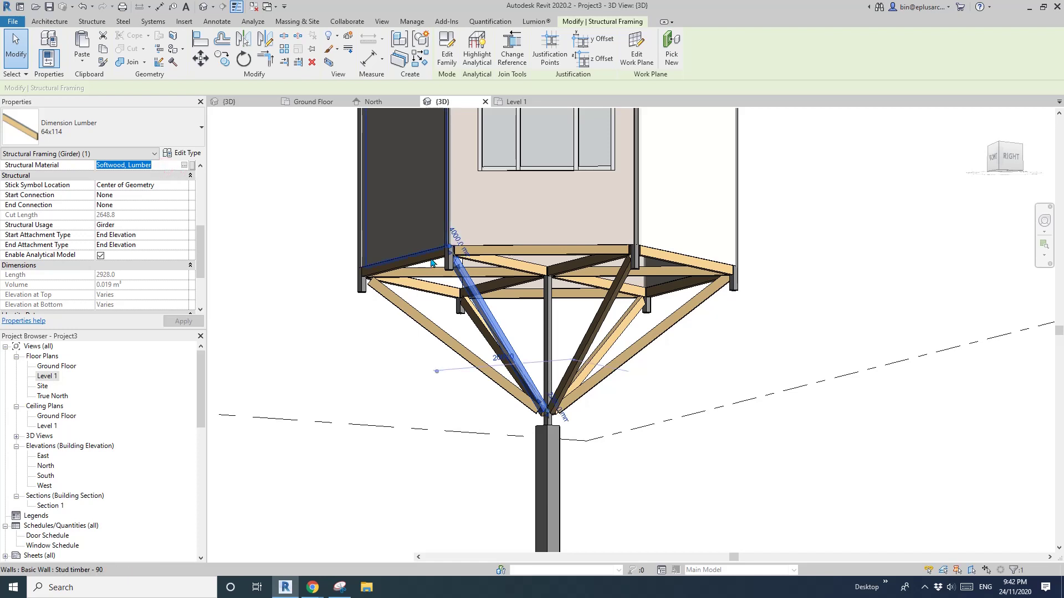
Assign the structural material Softwood, Lumber to all instances of the slender column type, including the central post and corner columns.
{"action": "key", "text": "Escape"}
{"action": "scroll", "coordinate": [478, 283], "scroll_direction": "down", "scroll_amount": 1}
{"action": "left_click", "coordinate": [451, 266]}
{"action": "key", "text": "s"}
{"action": "key", "text": "a"}
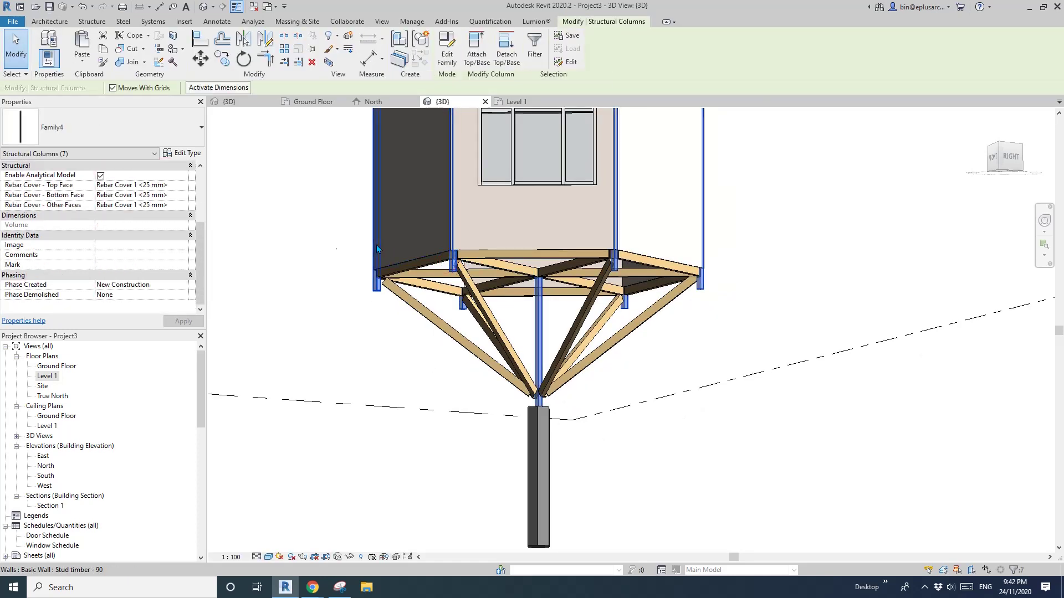
{"action": "left_click_drag", "start_coordinate": [200, 249], "coordinate": [199, 213]}
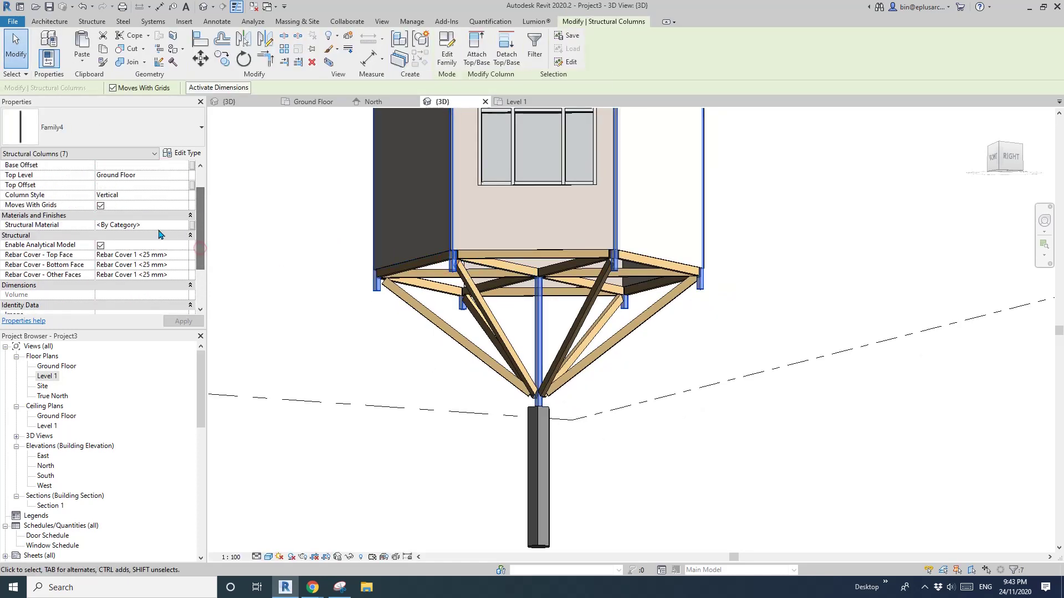
{"action": "key", "text": "Escape"}
Examine the columns, braces and floor beams from below and from the window side to check their timber appearance.
{"action": "middle_click_drag", "start_coordinate": [528, 318], "coordinate": [609, 327], "text": "shift"}
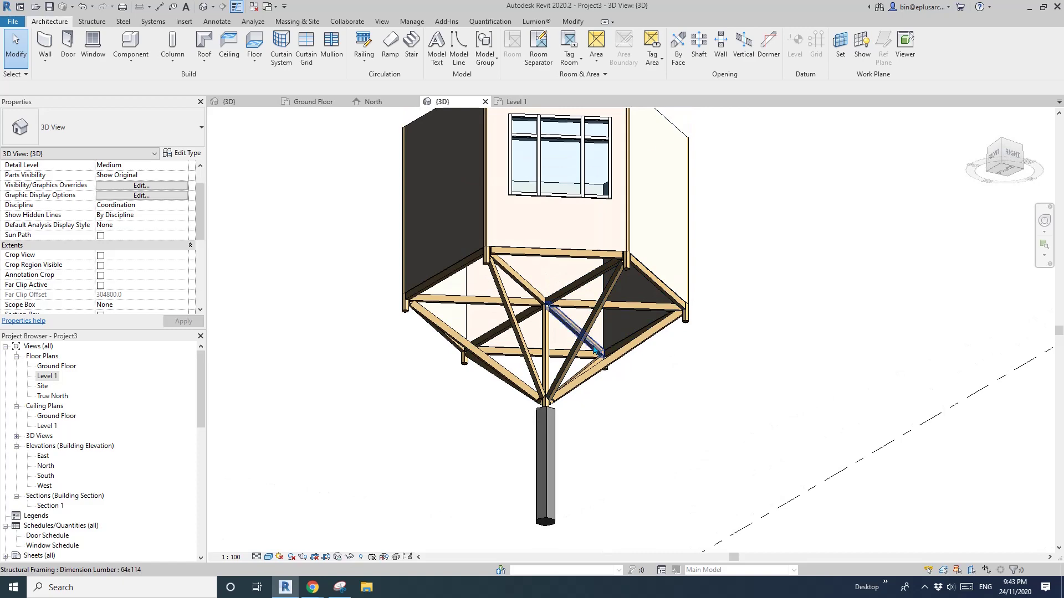
{"action": "middle_click_drag", "start_coordinate": [591, 346], "coordinate": [639, 279], "text": "shift"}
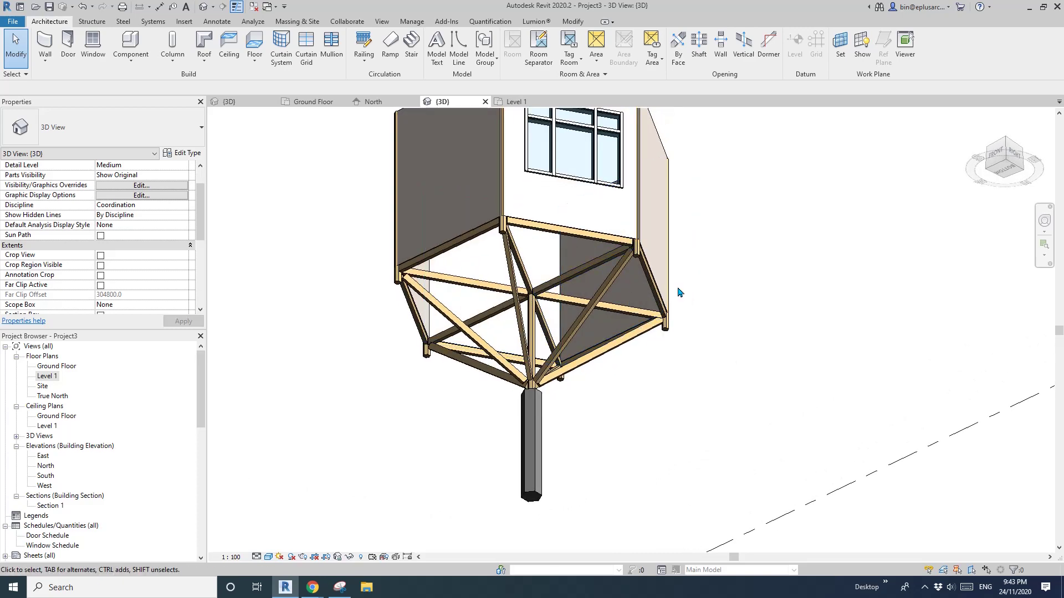
{"action": "scroll", "coordinate": [677, 327], "scroll_direction": "down", "scroll_amount": 3}
{"action": "middle_click_drag", "start_coordinate": [675, 335], "coordinate": [648, 377], "text": "shift"}
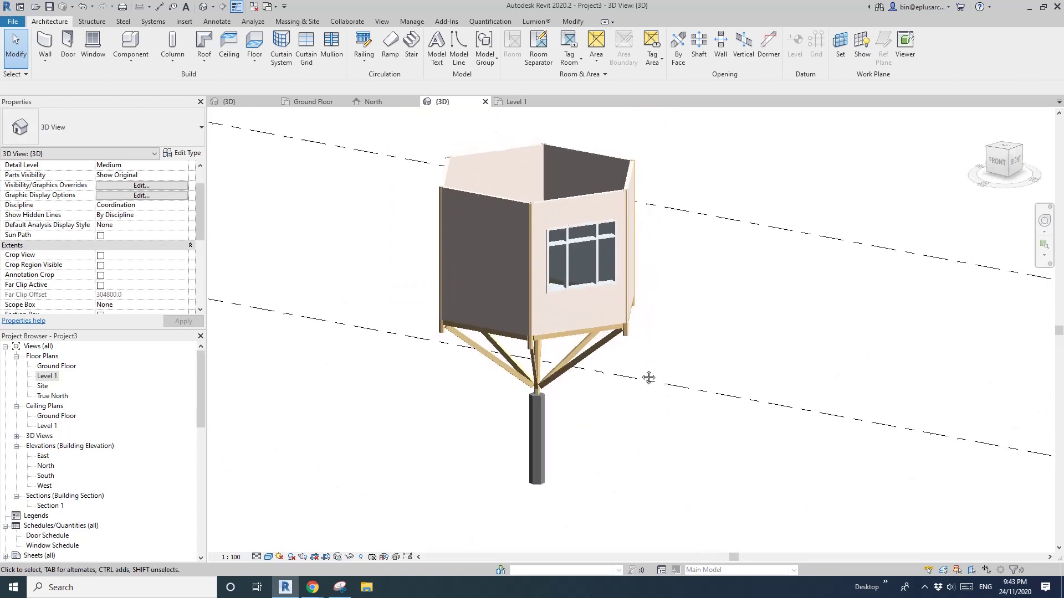
{"action": "scroll", "coordinate": [622, 366], "scroll_direction": "up", "scroll_amount": 3}
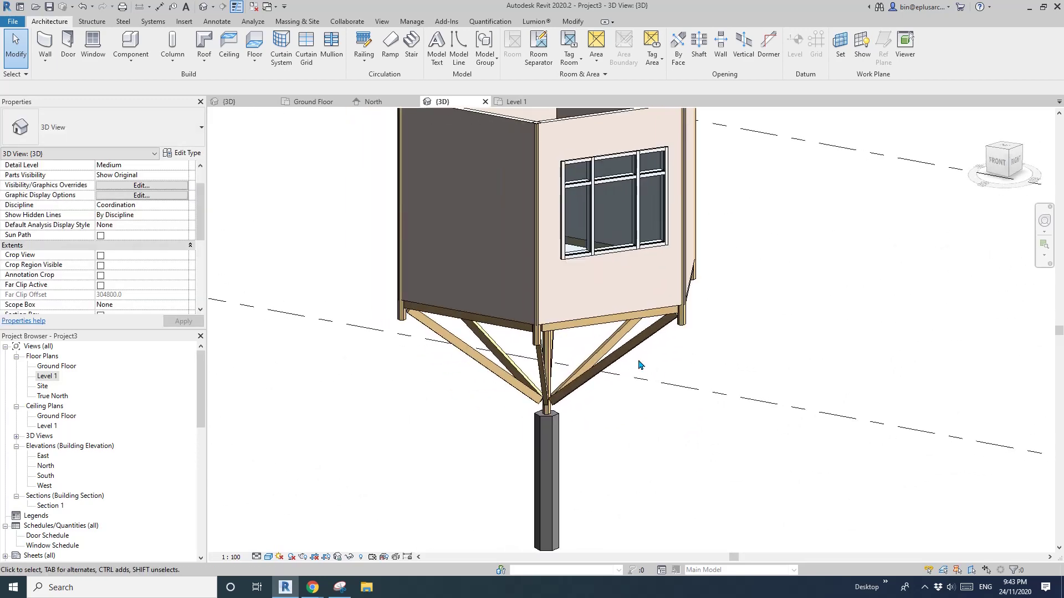
{"action": "scroll", "coordinate": [638, 365], "scroll_direction": "down", "scroll_amount": 3}
{"action": "middle_click_drag", "start_coordinate": [629, 368], "coordinate": [626, 359], "text": "shift"}
{"action": "scroll", "coordinate": [627, 365], "scroll_direction": "up", "scroll_amount": 3}
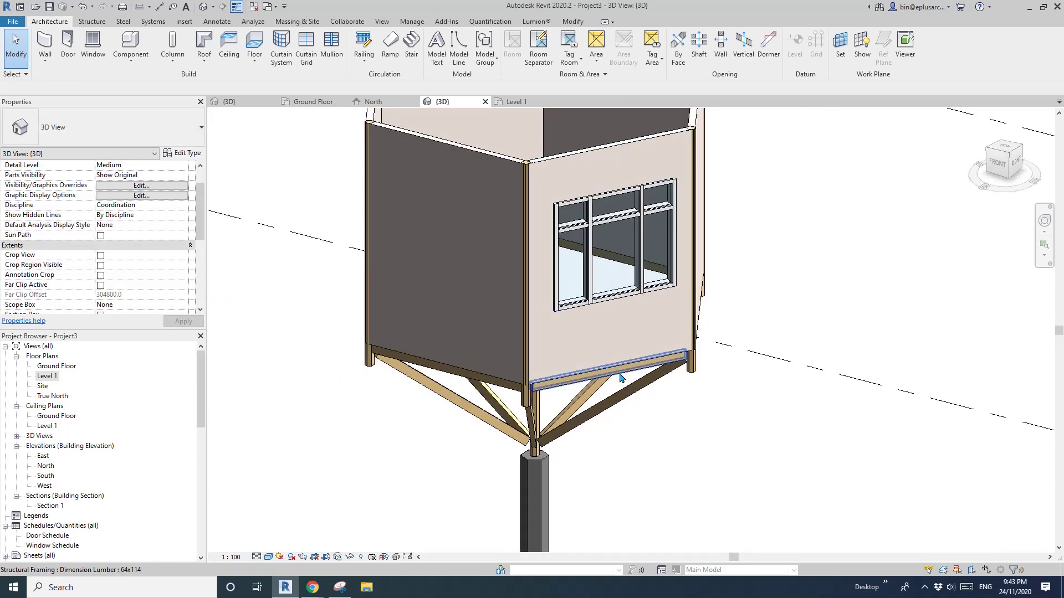